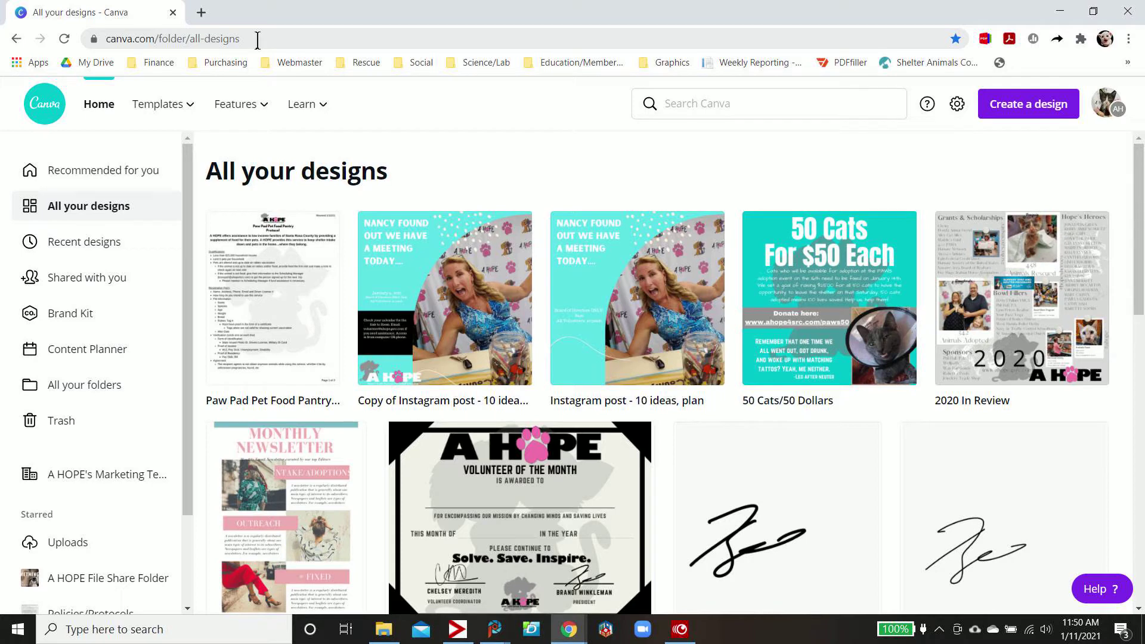
# Open the people page of A HOPE's Marketing Team and review the invitation options, role descriptions and member list.
pyautogui.click(141, 480)
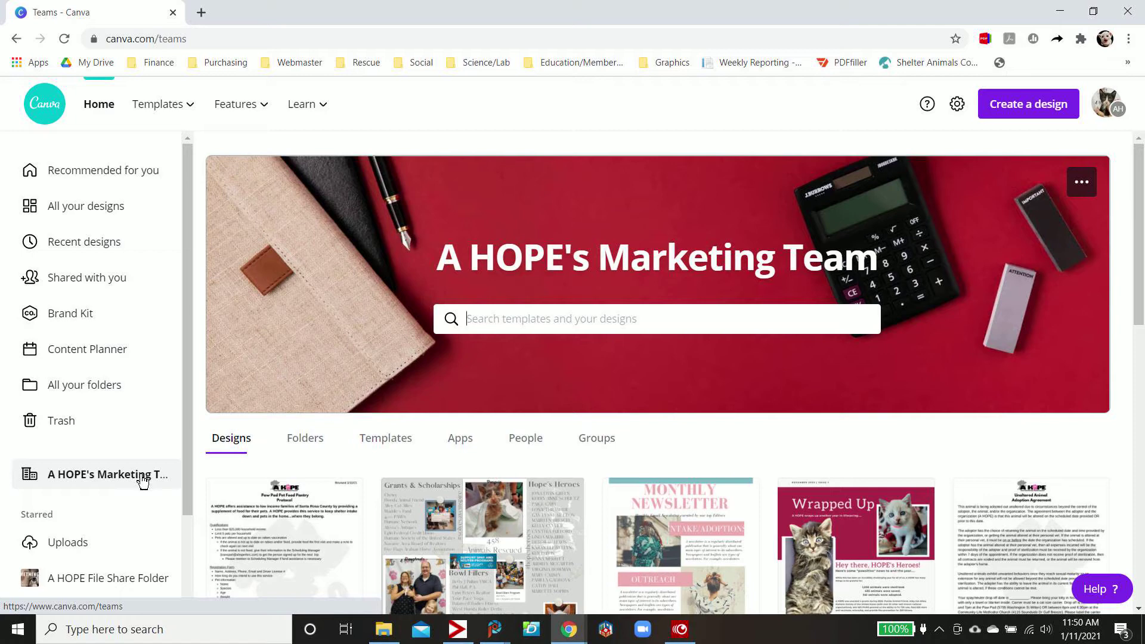
pyautogui.click(536, 440)
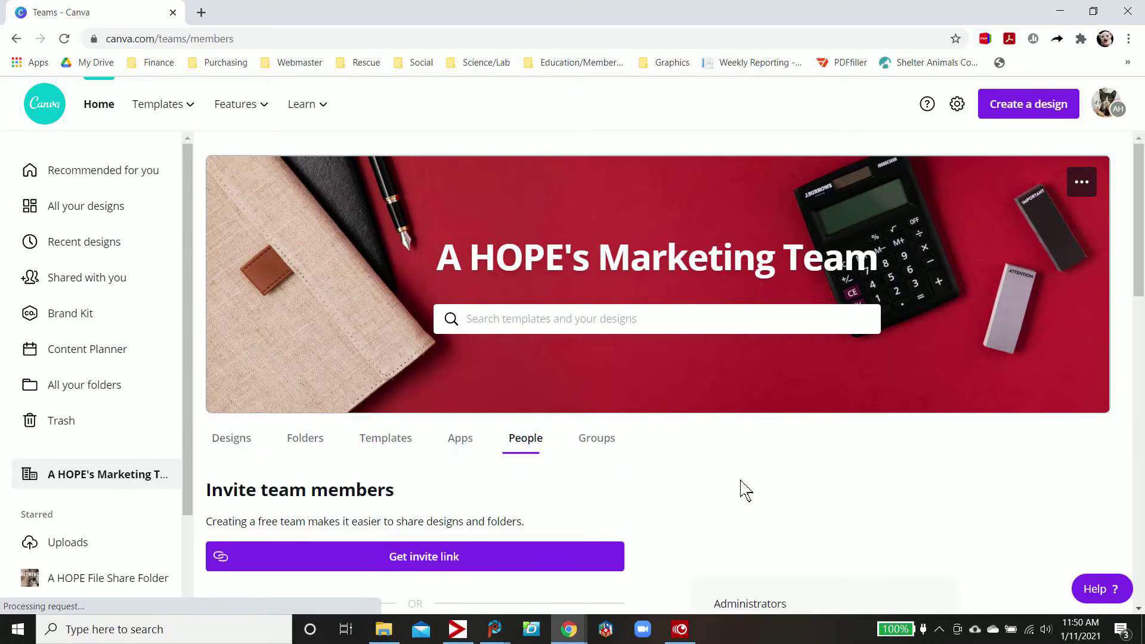
pyautogui.scroll(-3, 742, 489)
pyautogui.scroll(-2, 742, 489)
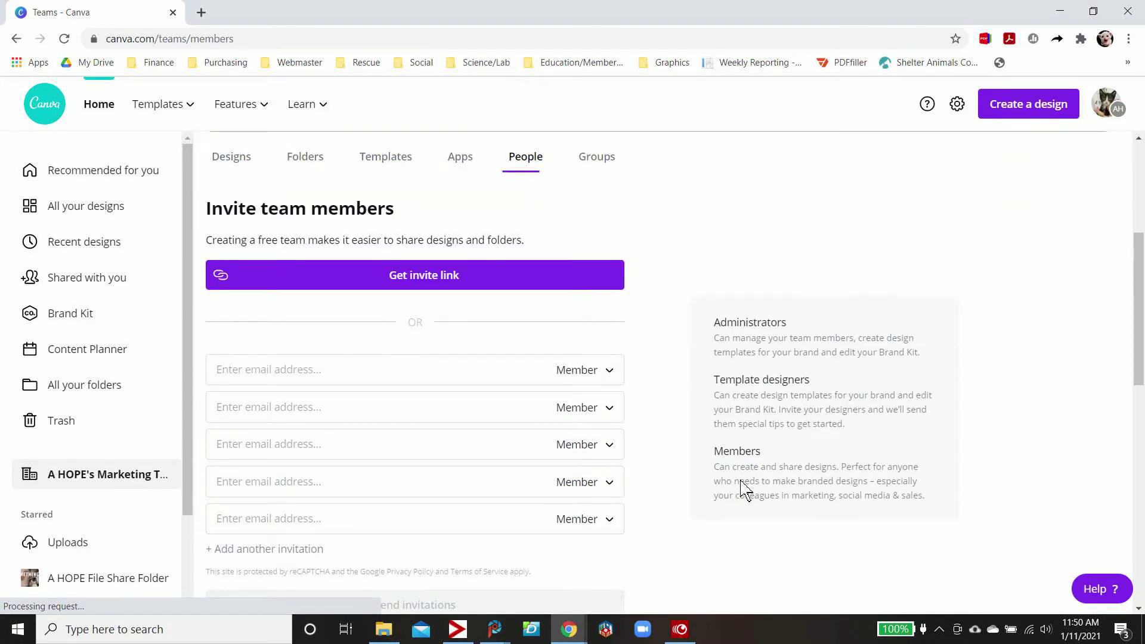
pyautogui.scroll(-5, 668, 155)
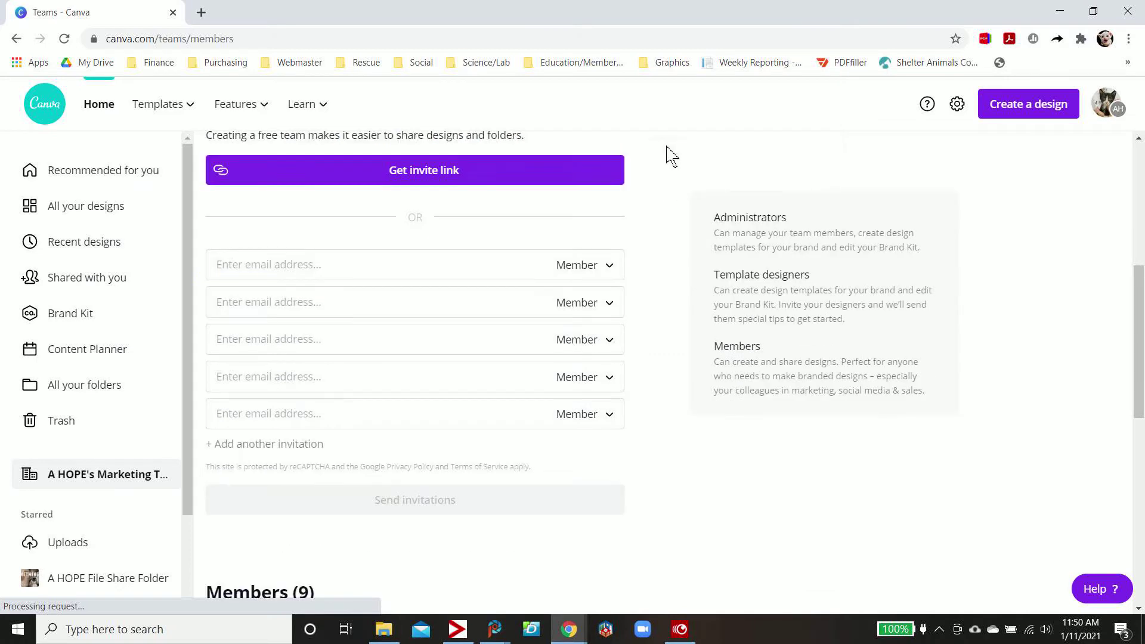
pyautogui.scroll(-3, 656, 465)
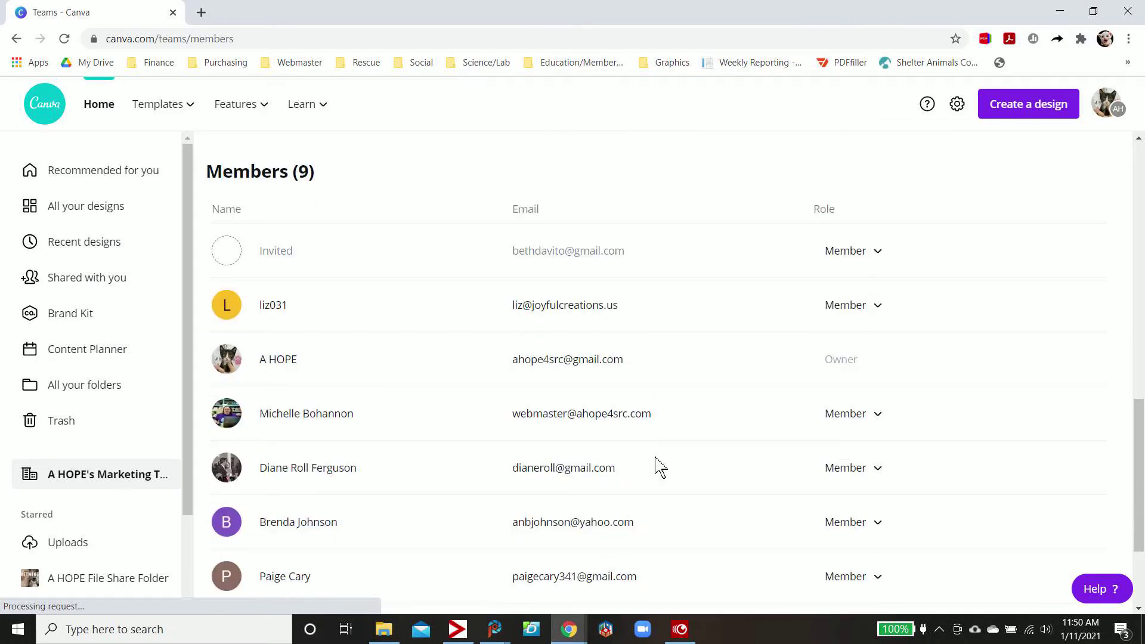
pyautogui.scroll(4, 659, 465)
pyautogui.scroll(5, 659, 465)
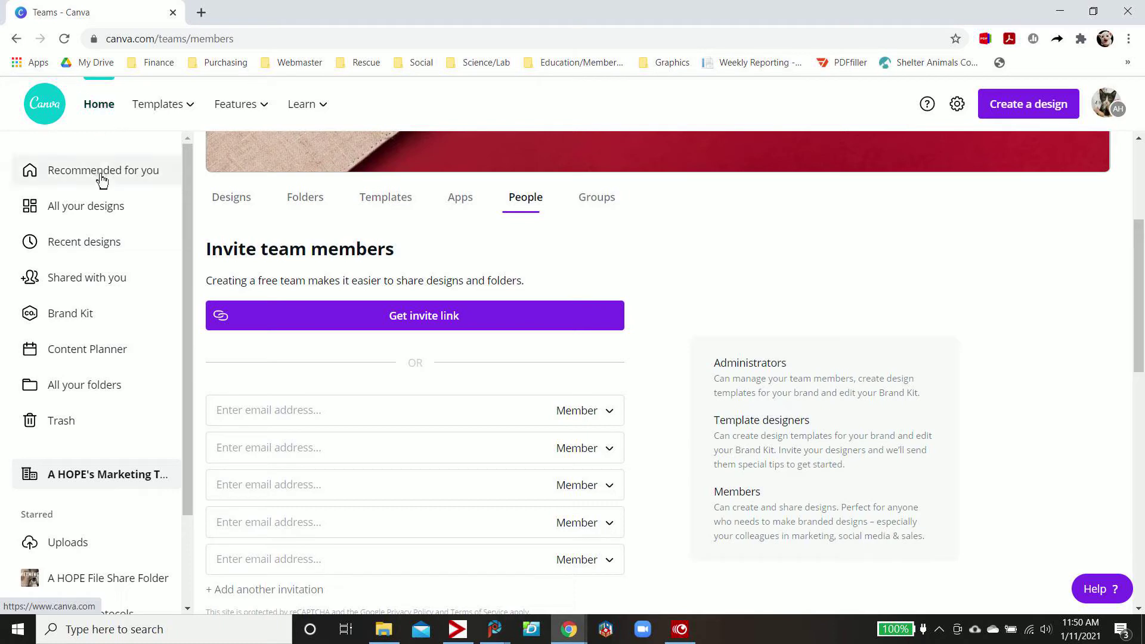
# Return to the home page and browse the recommended design types from Instagram Post through to Presentation.
pyautogui.click(99, 107)
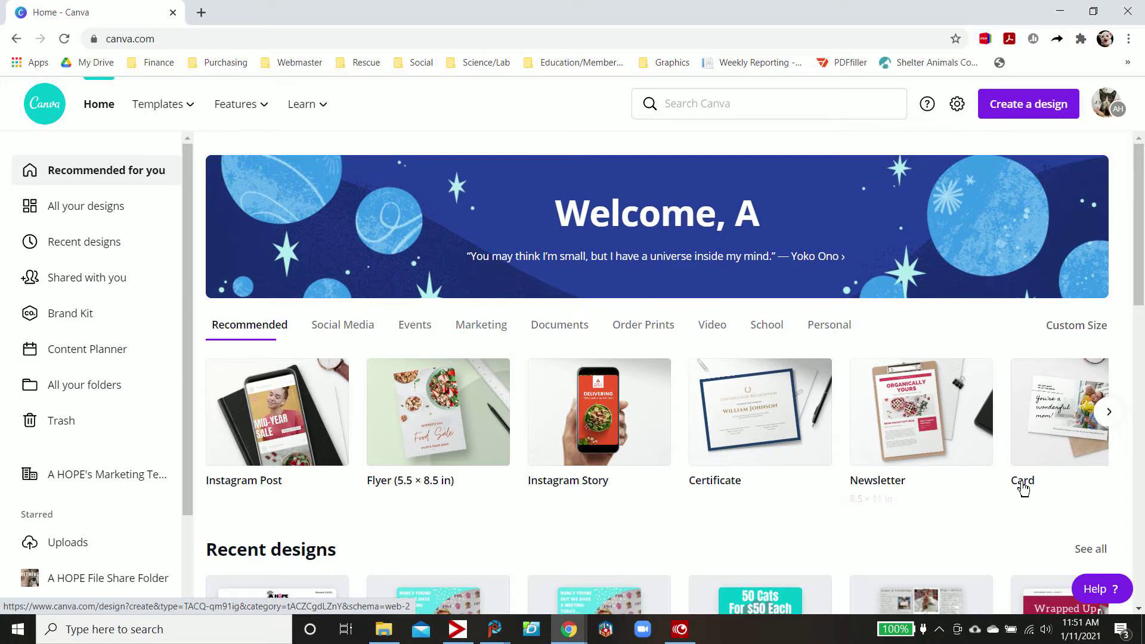
pyautogui.hscroll(3, 940, 465)
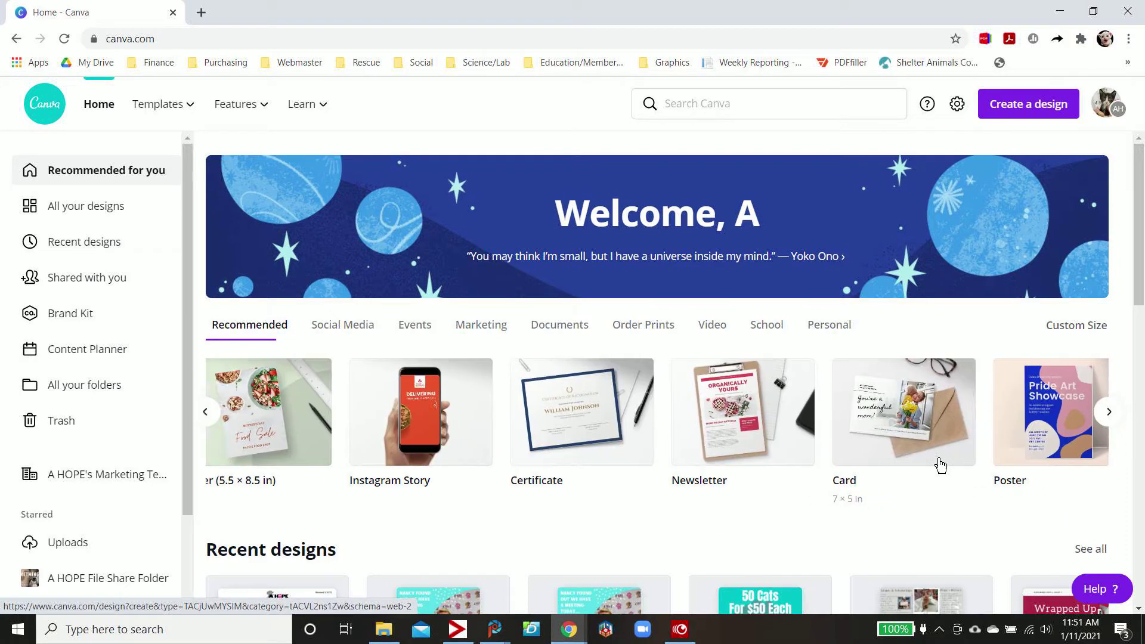
pyautogui.hscroll(5, 940, 465)
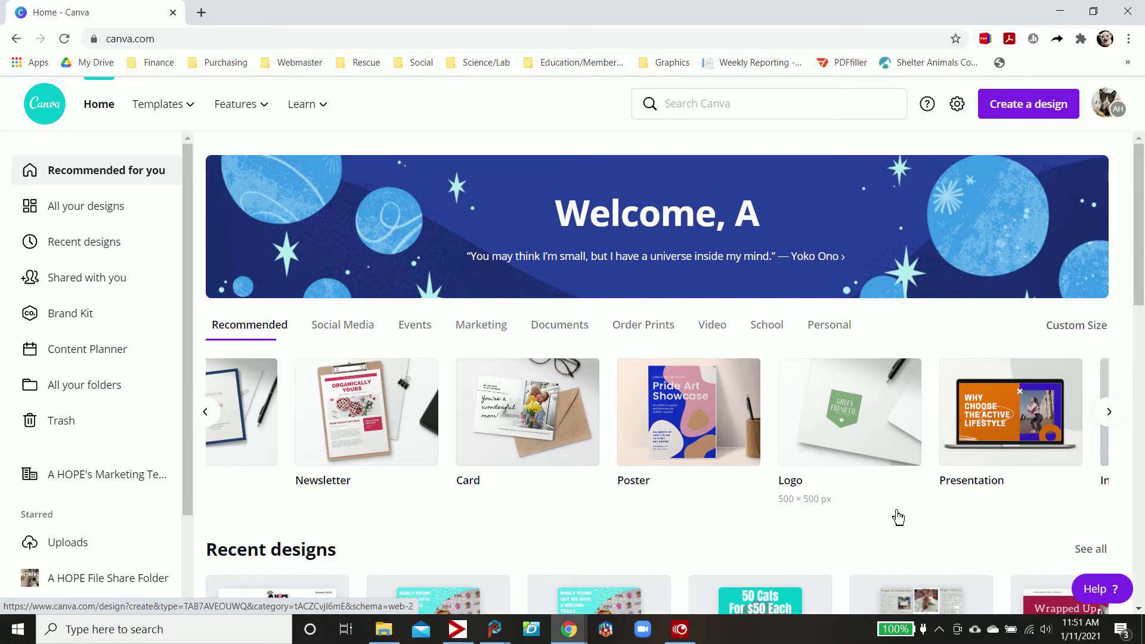
# Look through the recent designs on the home page and return to the start of the row.
pyautogui.scroll(-2, 898, 517)
pyautogui.scroll(-5, 898, 518)
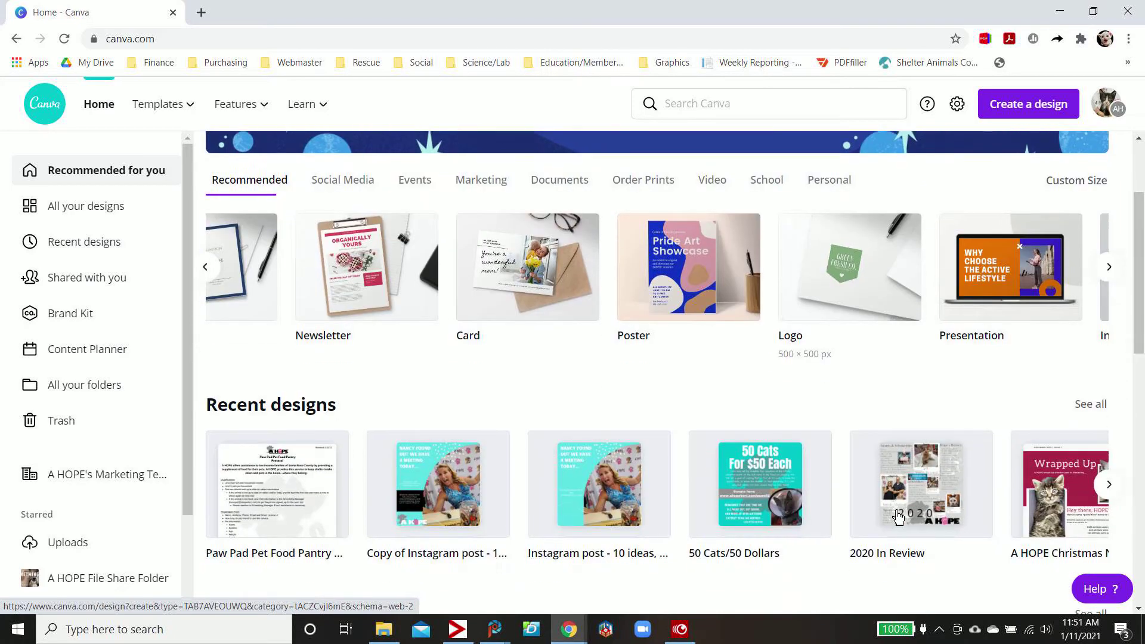
pyautogui.scroll(1, 898, 517)
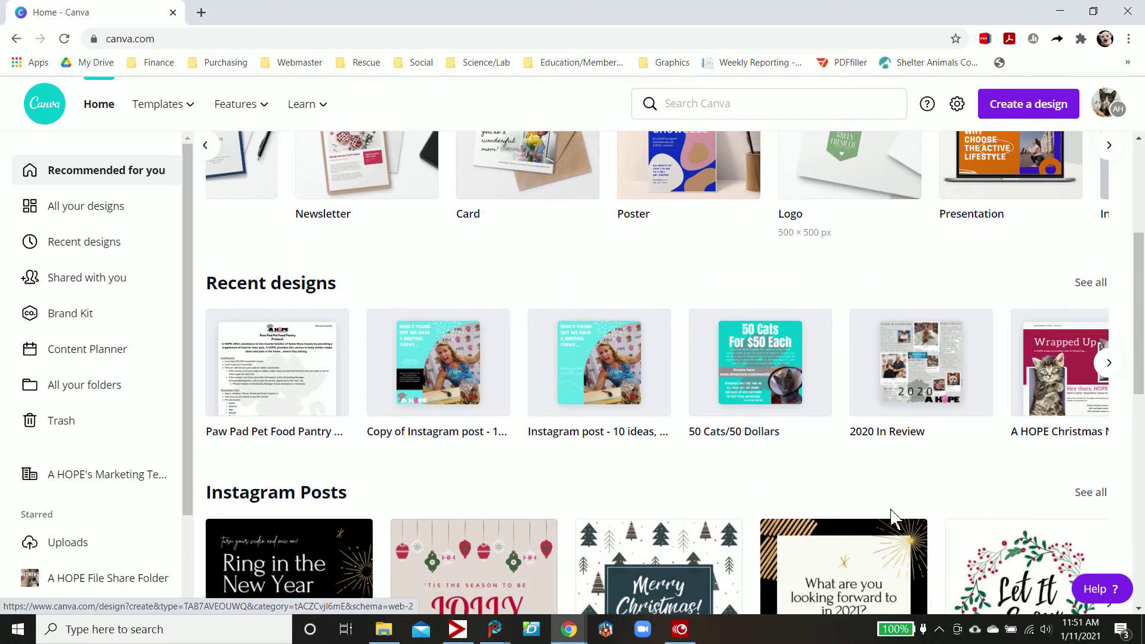
pyautogui.hscroll(1, 818, 406)
pyautogui.hscroll(7, 818, 406)
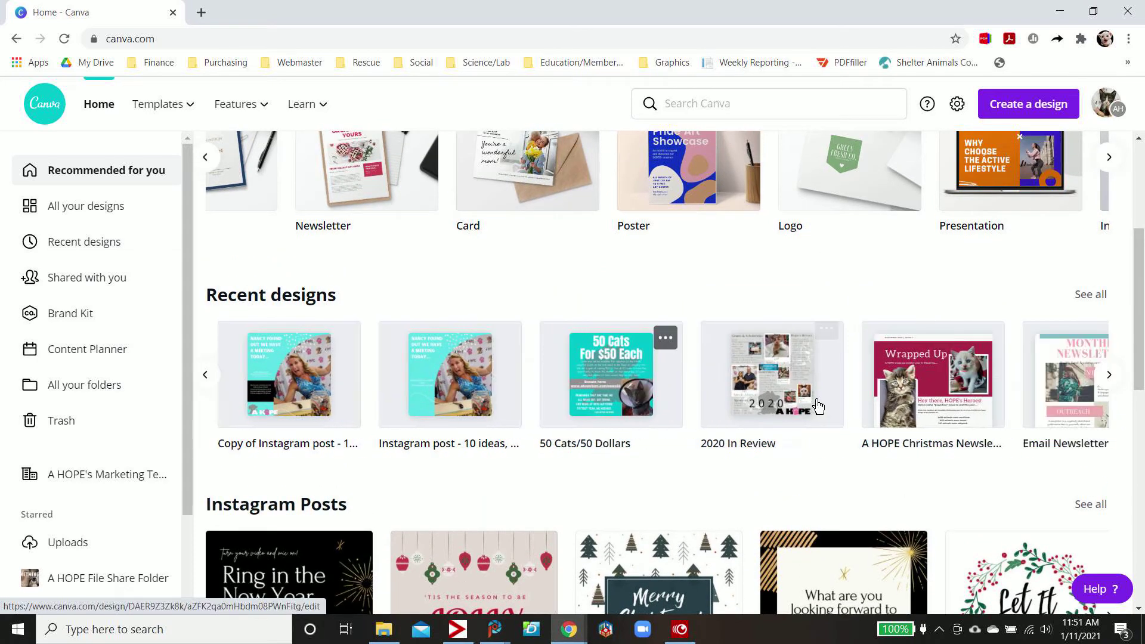
pyautogui.hscroll(3, 818, 406)
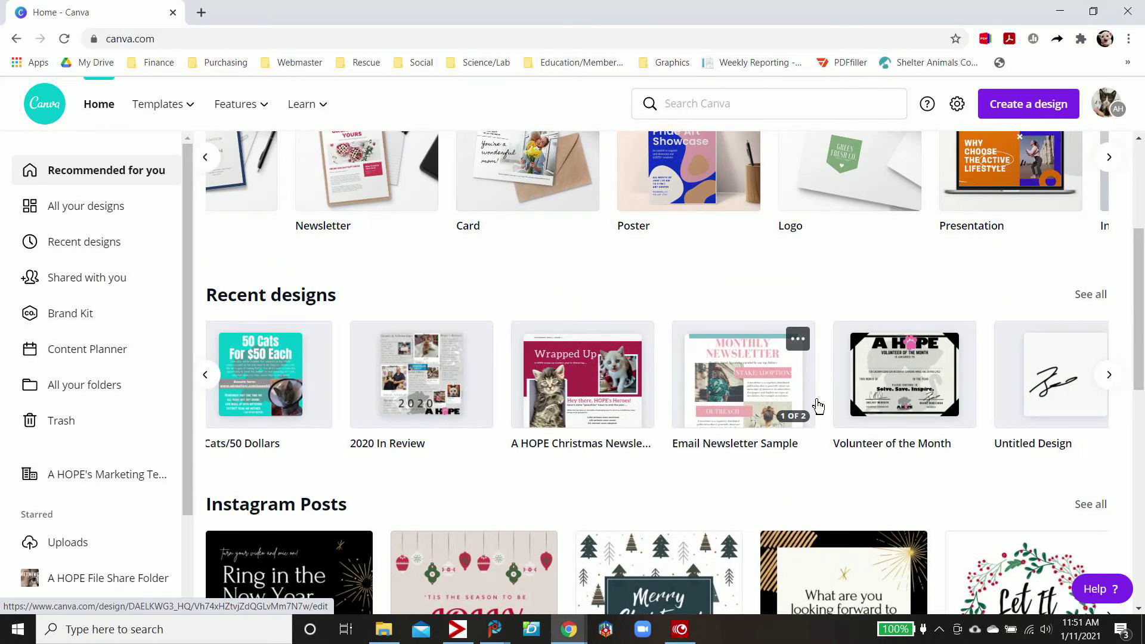
pyautogui.hscroll(-2, 817, 406)
pyautogui.hscroll(-8, 818, 407)
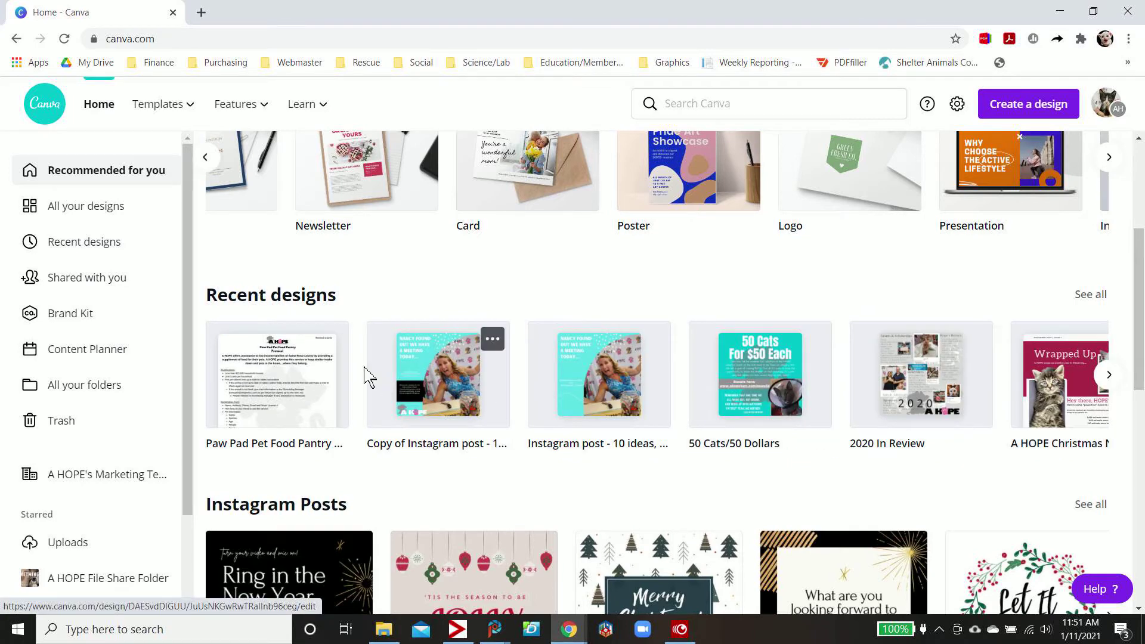
# Check the own and shared folders that the Paw Pad Pet Food Pantry Protocols design can be moved to, without moving it.
pyautogui.moveTo(344, 355)
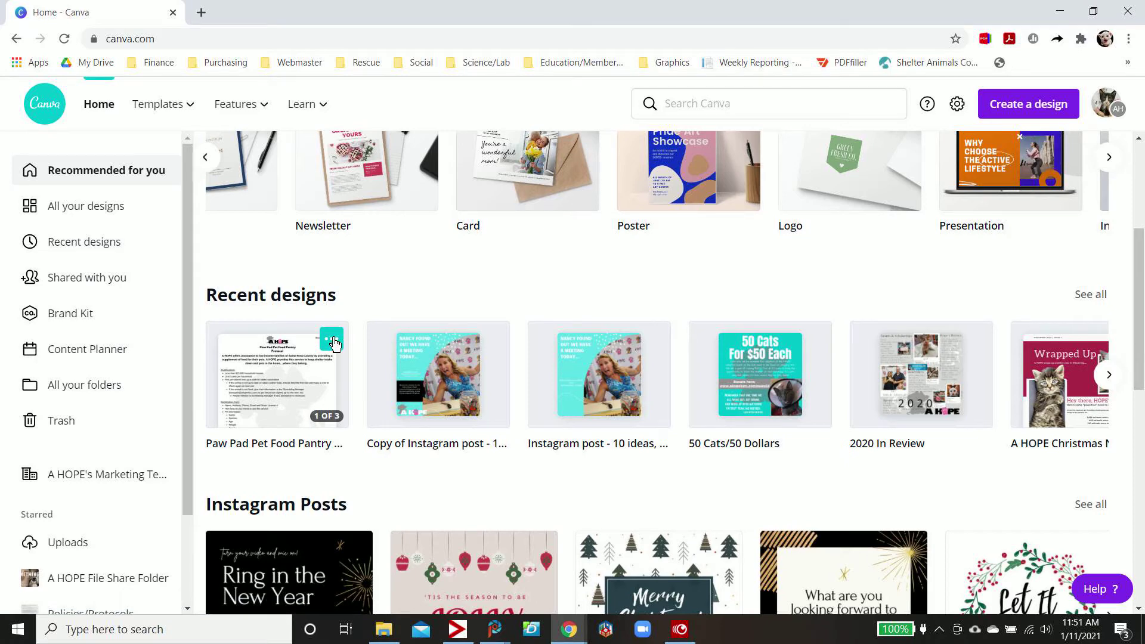
pyautogui.click(333, 340)
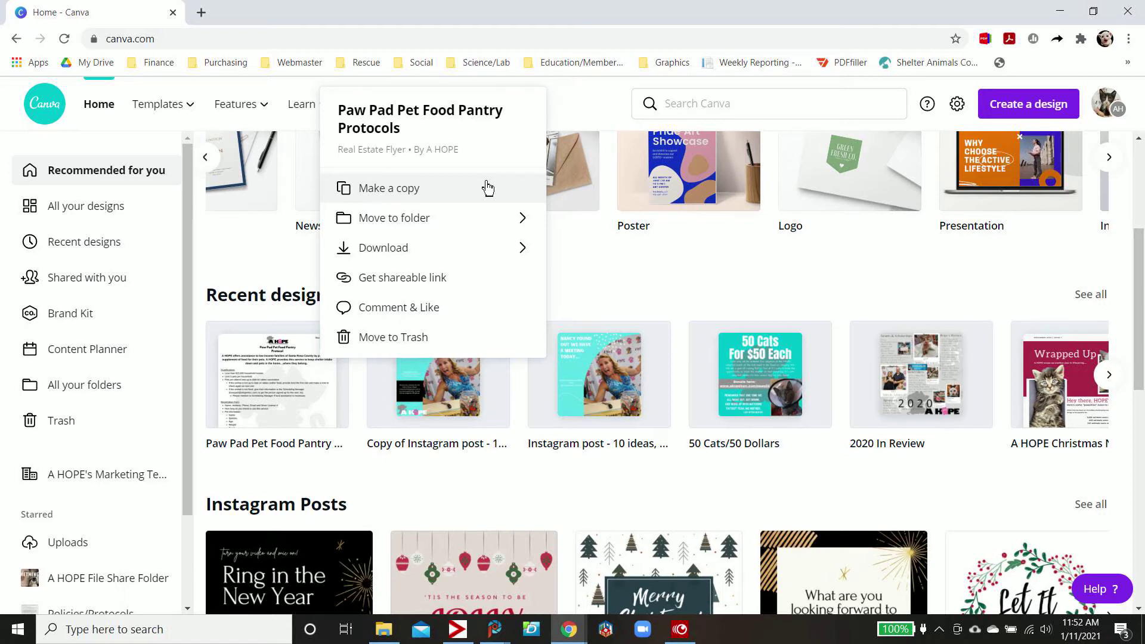
pyautogui.click(533, 221)
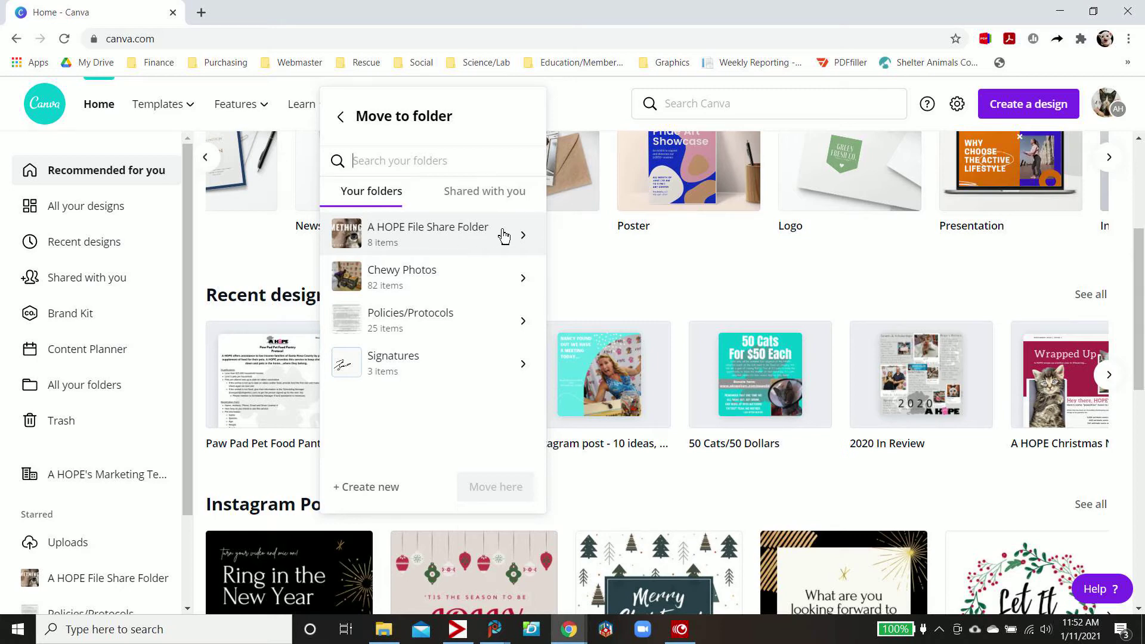
pyautogui.click(503, 192)
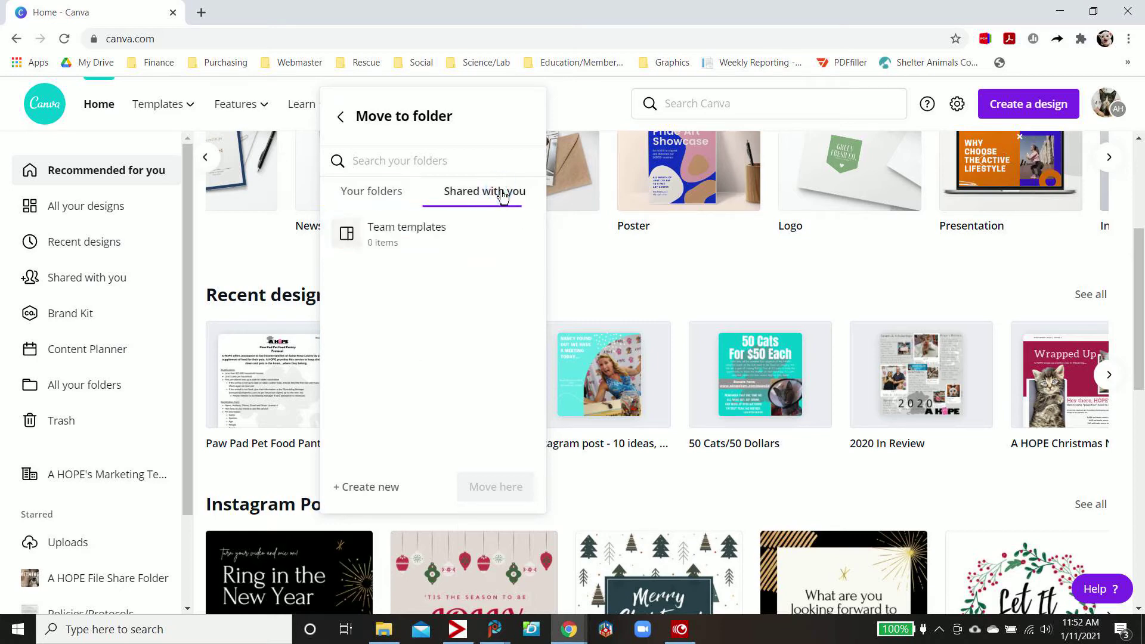
pyautogui.click(386, 192)
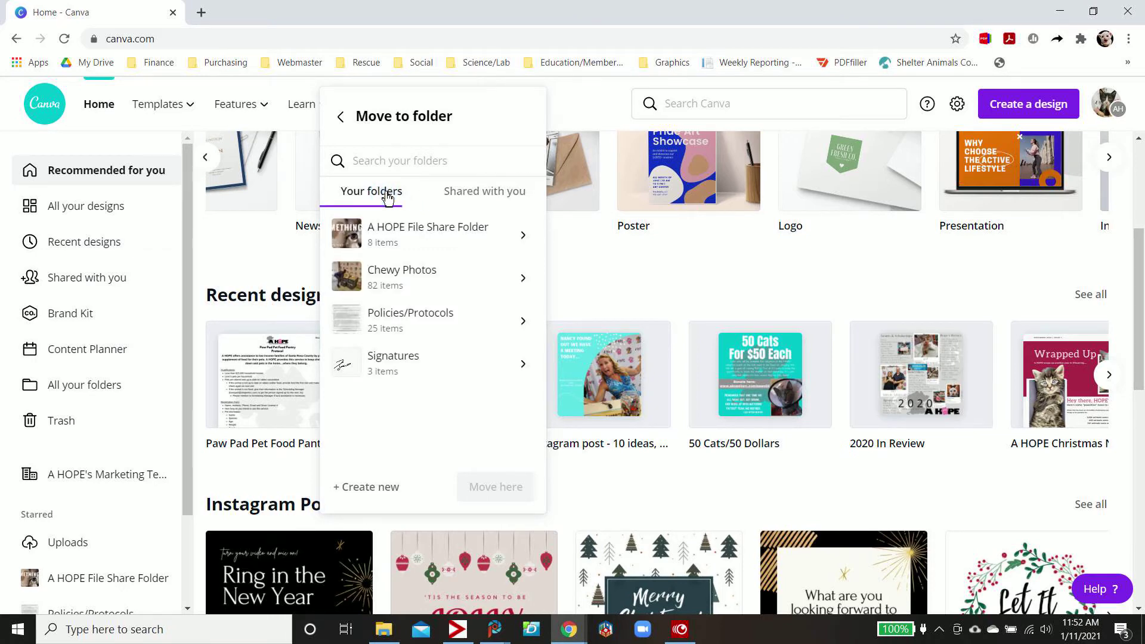
pyautogui.click(341, 116)
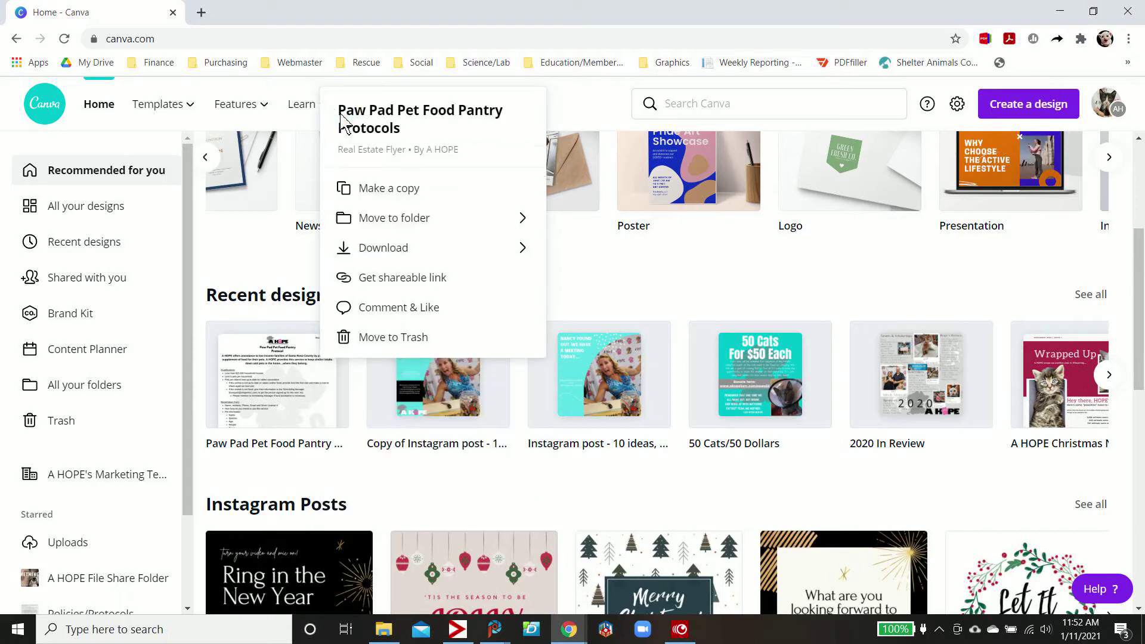
# Review the download settings and available file types for the Paw Pad Pet Food Pantry Protocols design, and close them without downloading.
pyautogui.click(524, 255)
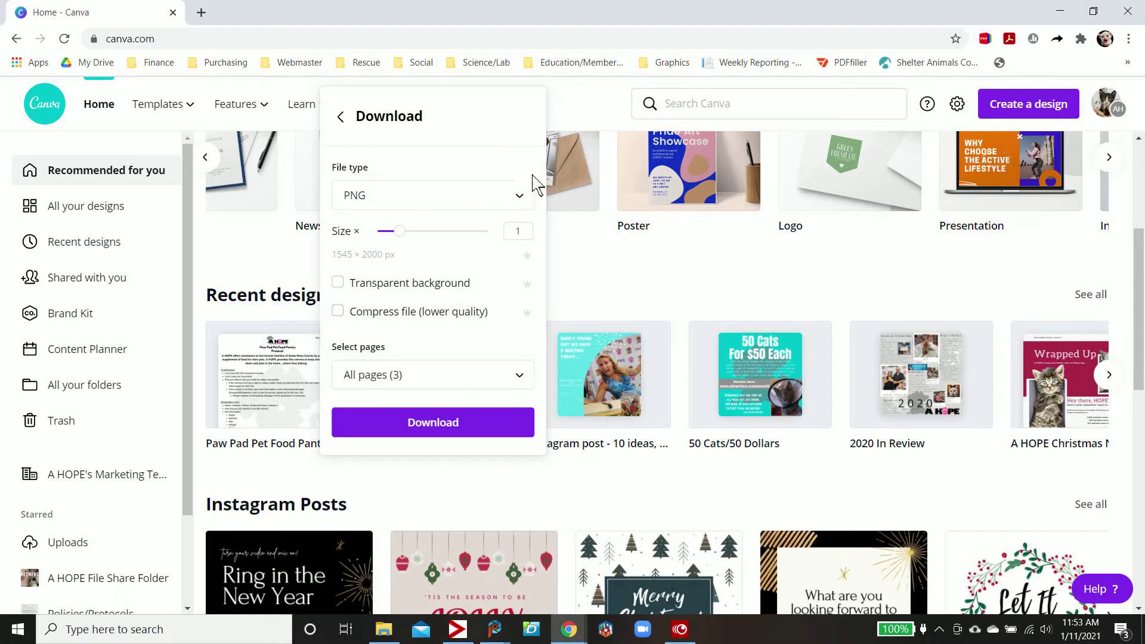
pyautogui.click(528, 202)
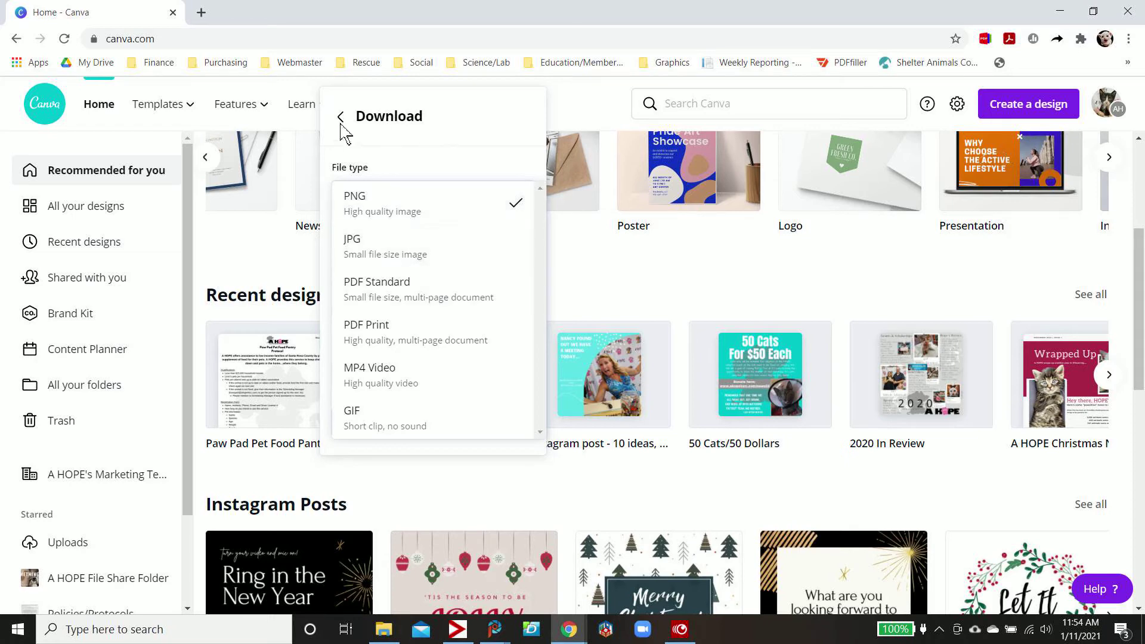
pyautogui.click(342, 120)
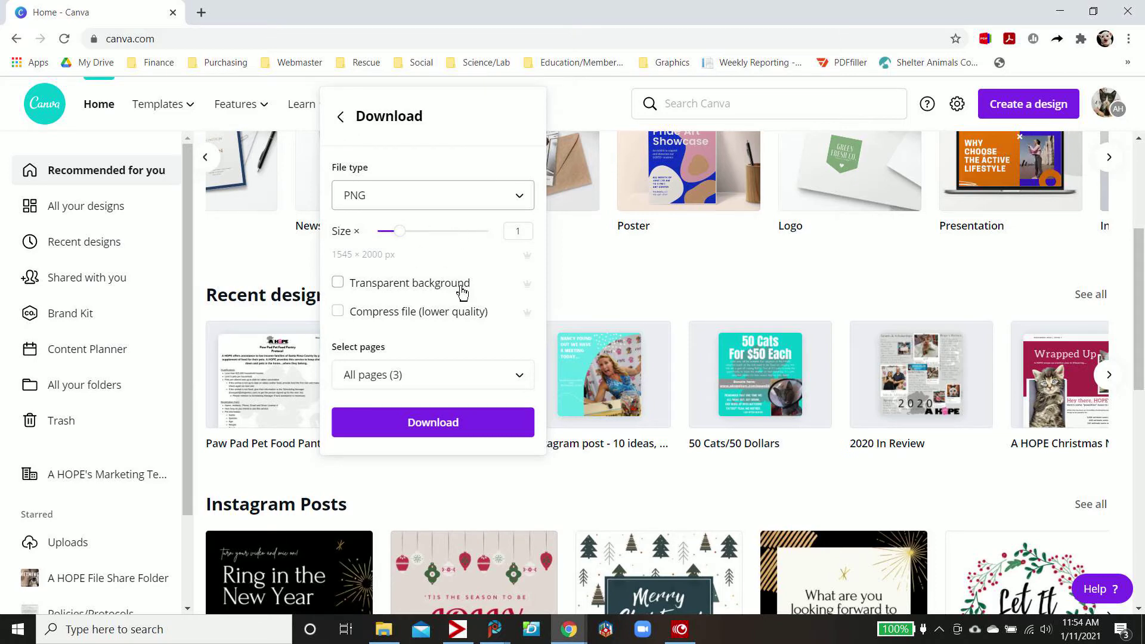
pyautogui.click(600, 289)
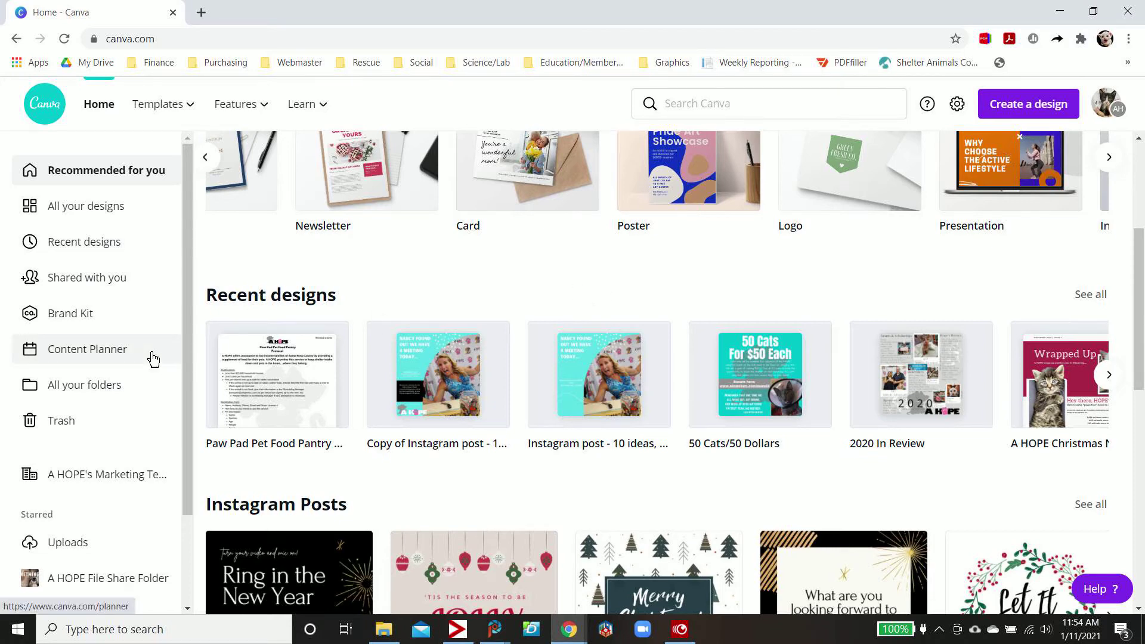
# Go to the overview of all folders, open the Uploads folder and display its videos.
pyautogui.scroll(-2, 117, 530)
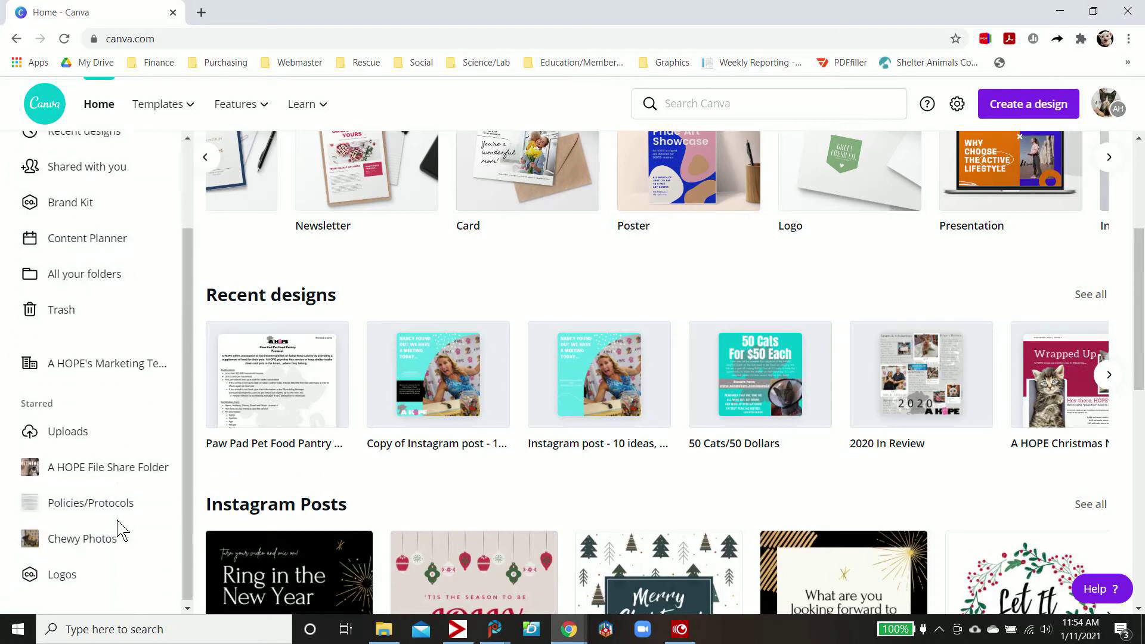
pyautogui.scroll(2, 120, 528)
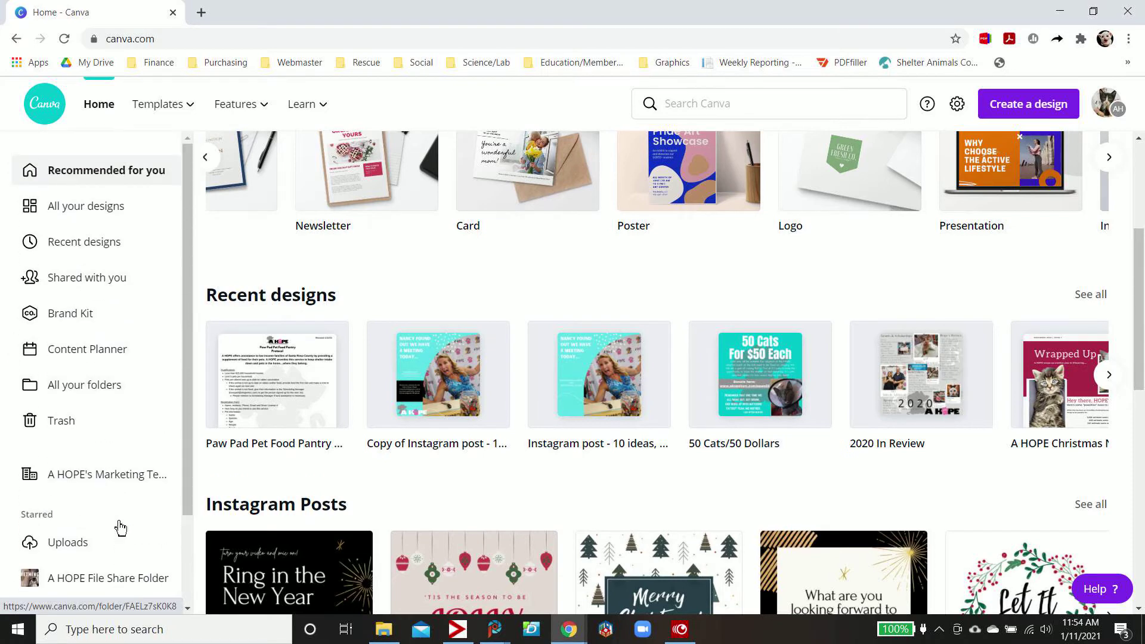
pyautogui.click(116, 398)
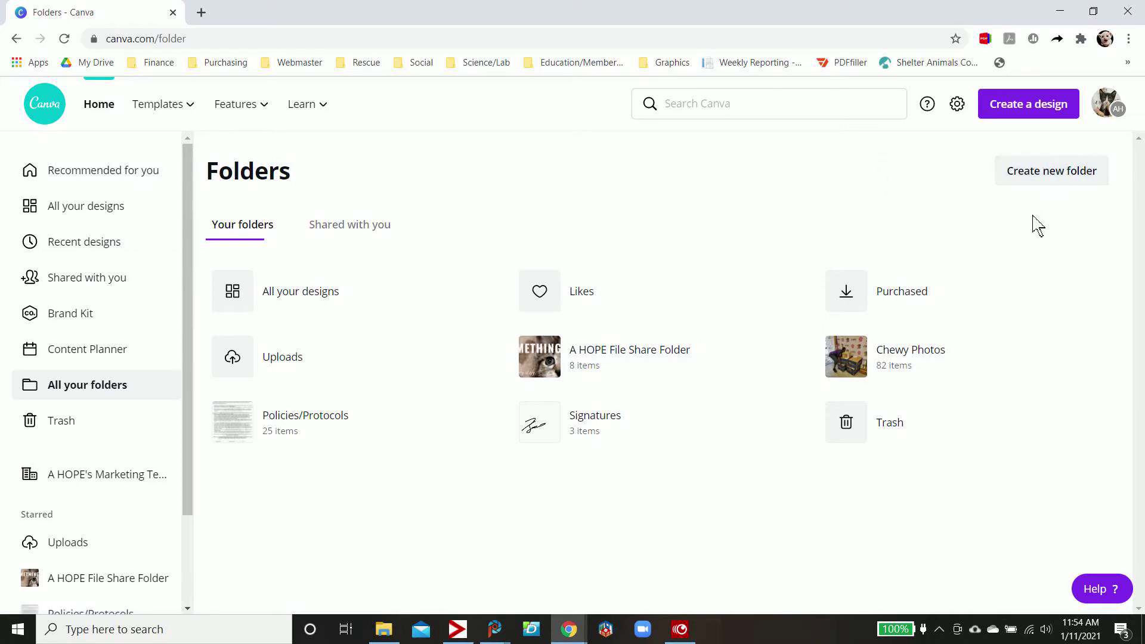
pyautogui.click(310, 358)
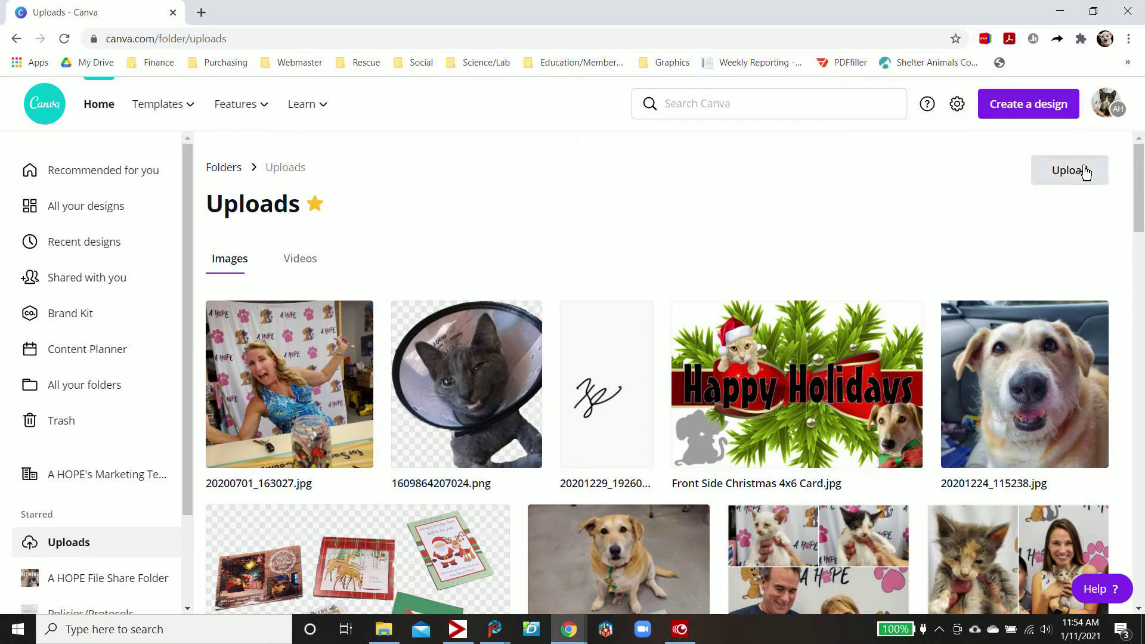
pyautogui.click(302, 271)
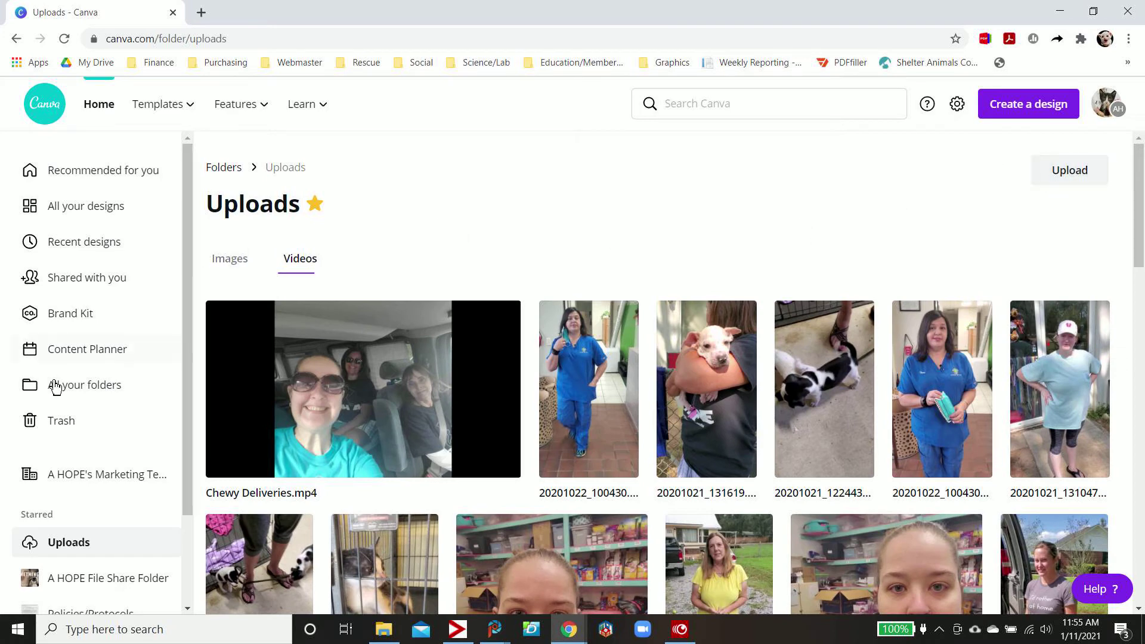
# Open the Brand Kit and examine the brand logos, brand colors and brand fonts.
pyautogui.click(80, 323)
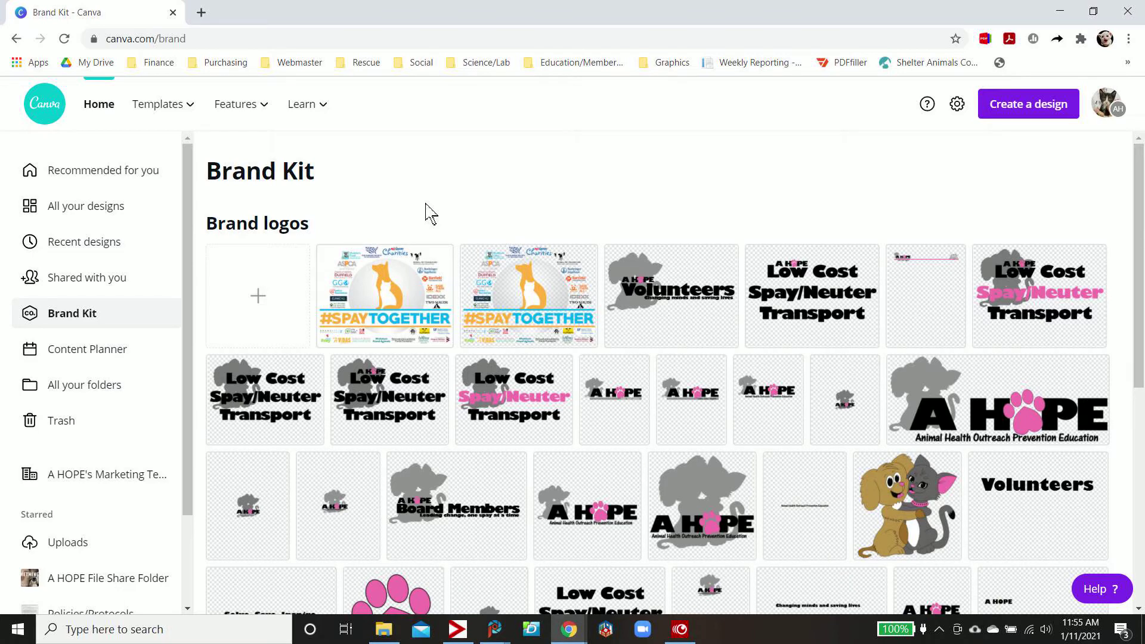
pyautogui.scroll(-4, 488, 322)
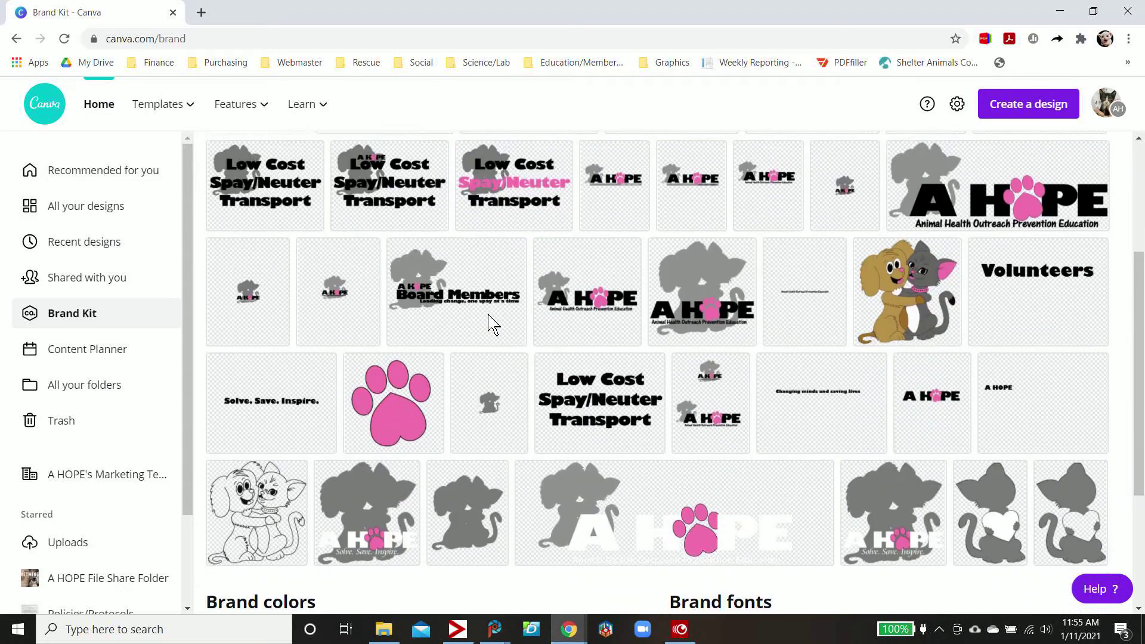
pyautogui.scroll(-1, 488, 321)
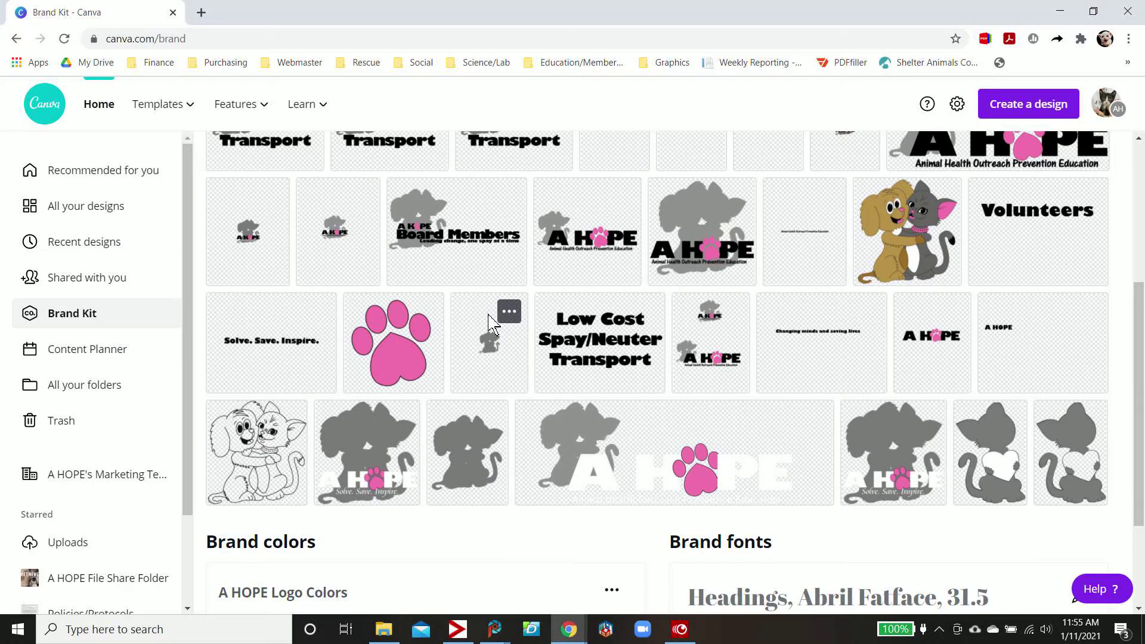
pyautogui.scroll(-3, 490, 322)
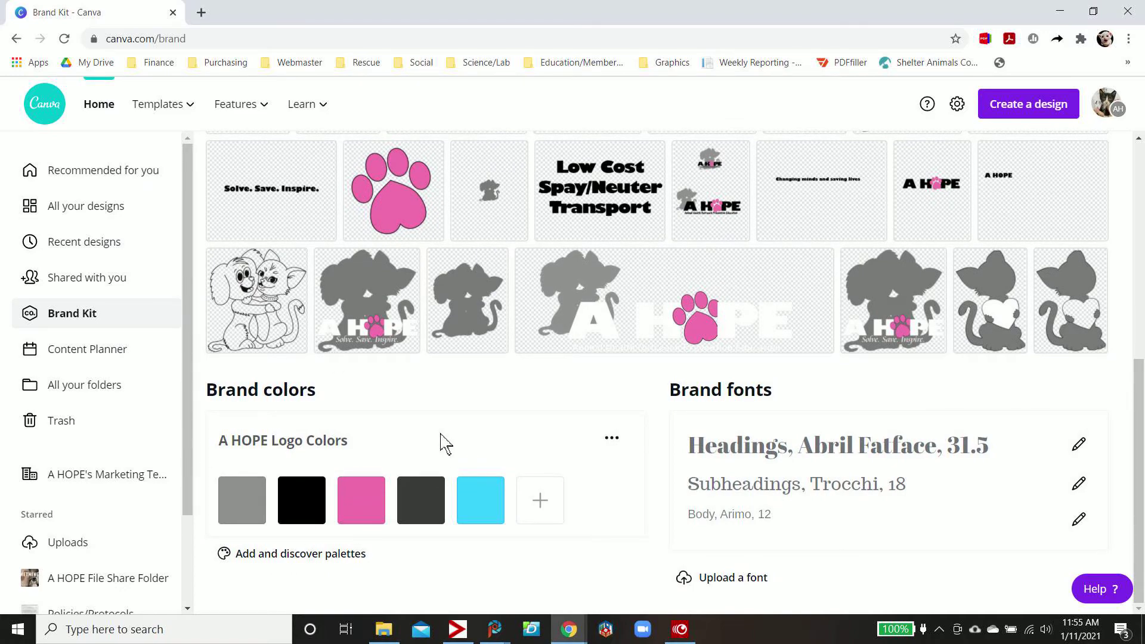
pyautogui.scroll(6, 446, 444)
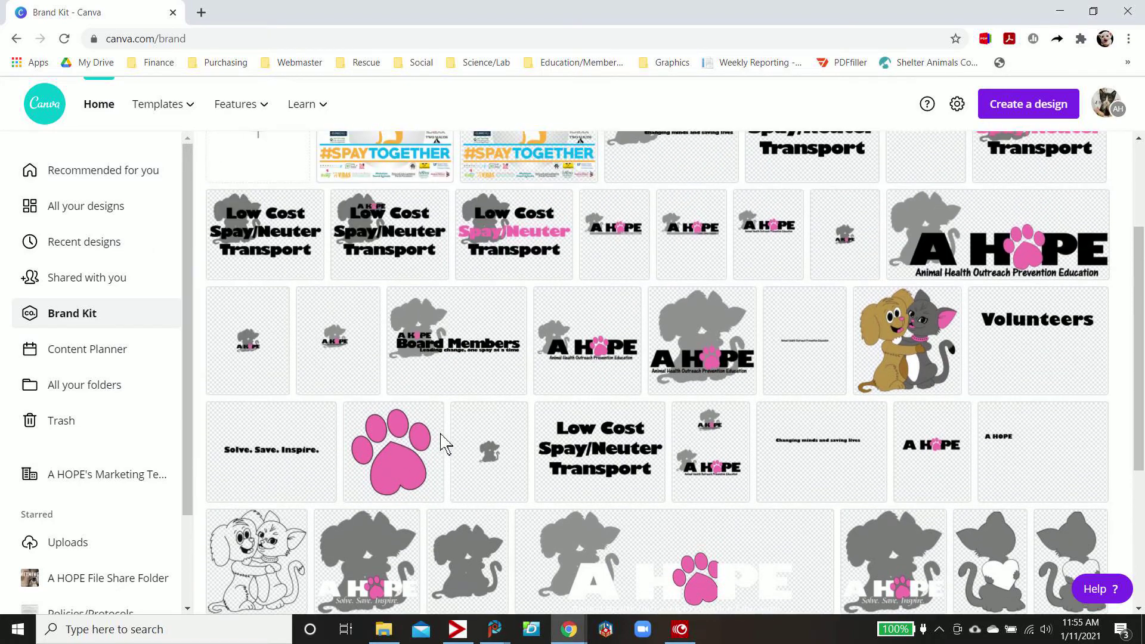
pyautogui.scroll(2, 446, 444)
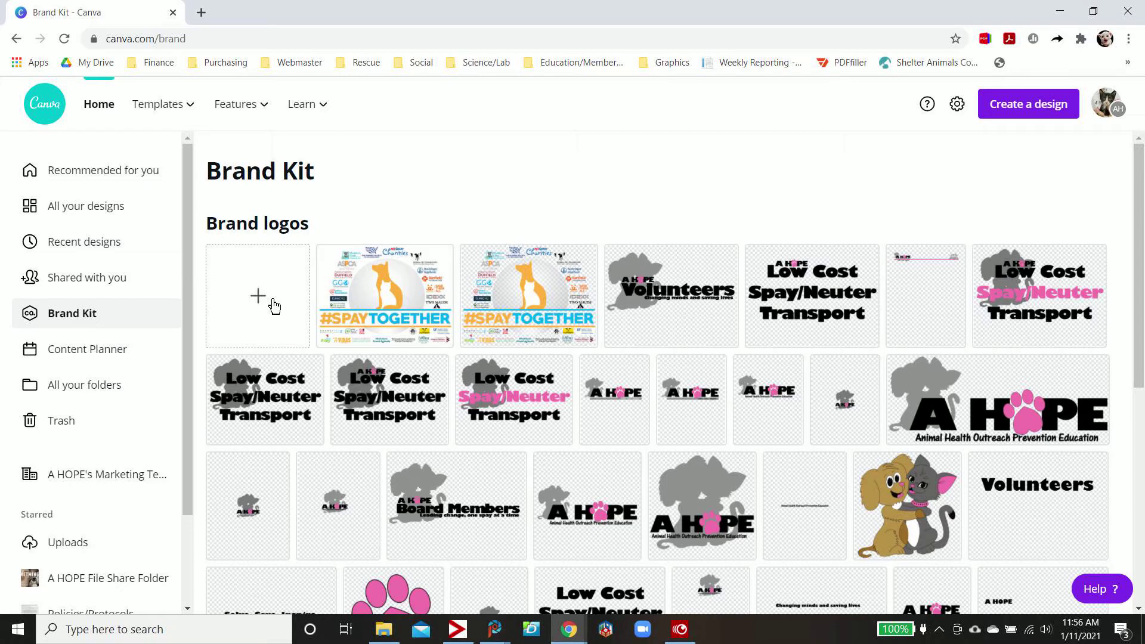
# Look through the complete set of brand logos in the Brand Kit.
pyautogui.scroll(-5, 274, 305)
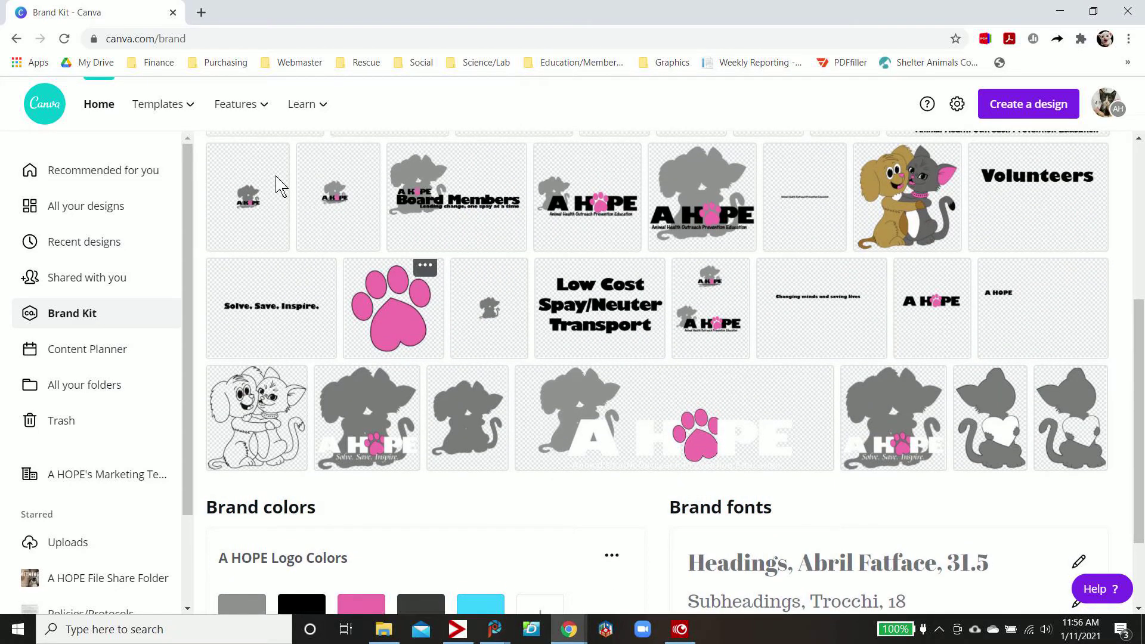
pyautogui.scroll(4, 331, 244)
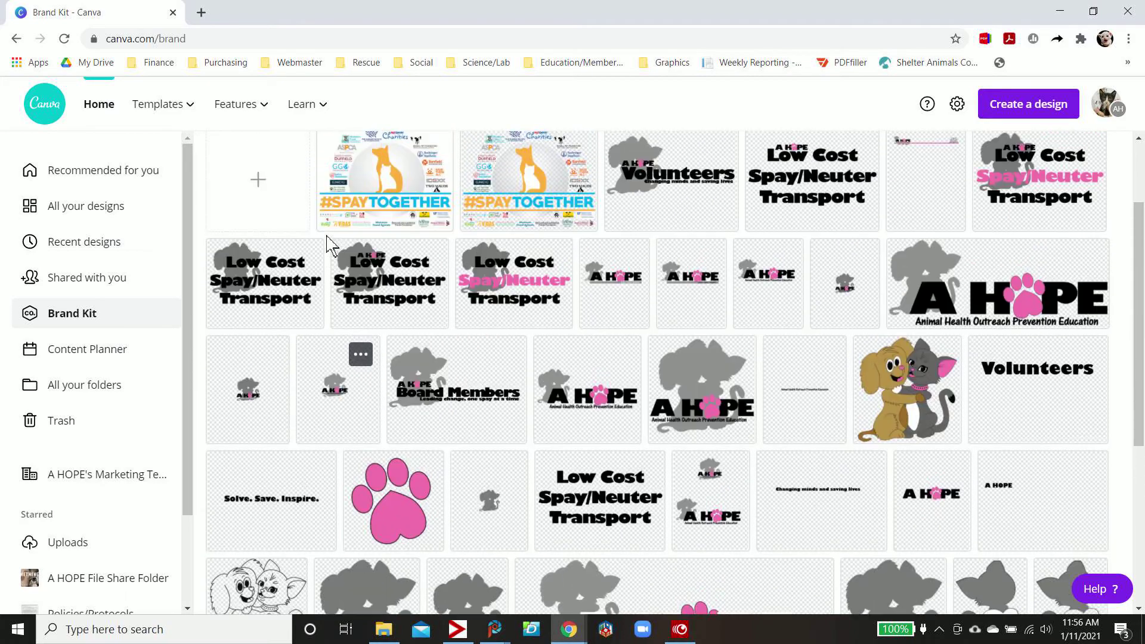
pyautogui.scroll(-3, 524, 418)
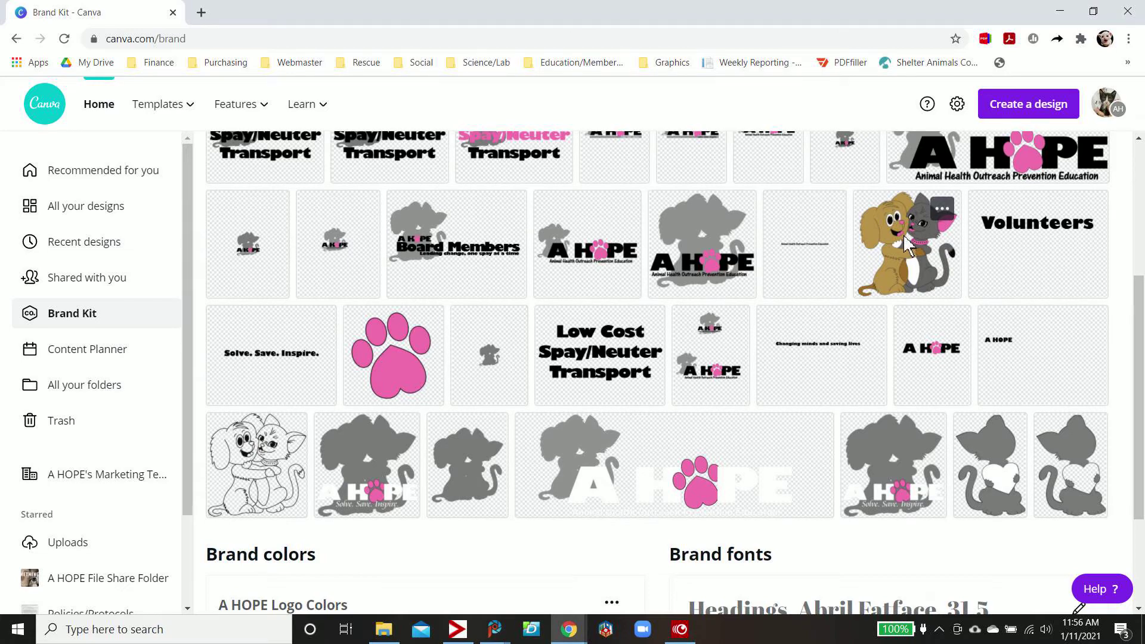
pyautogui.scroll(4, 902, 234)
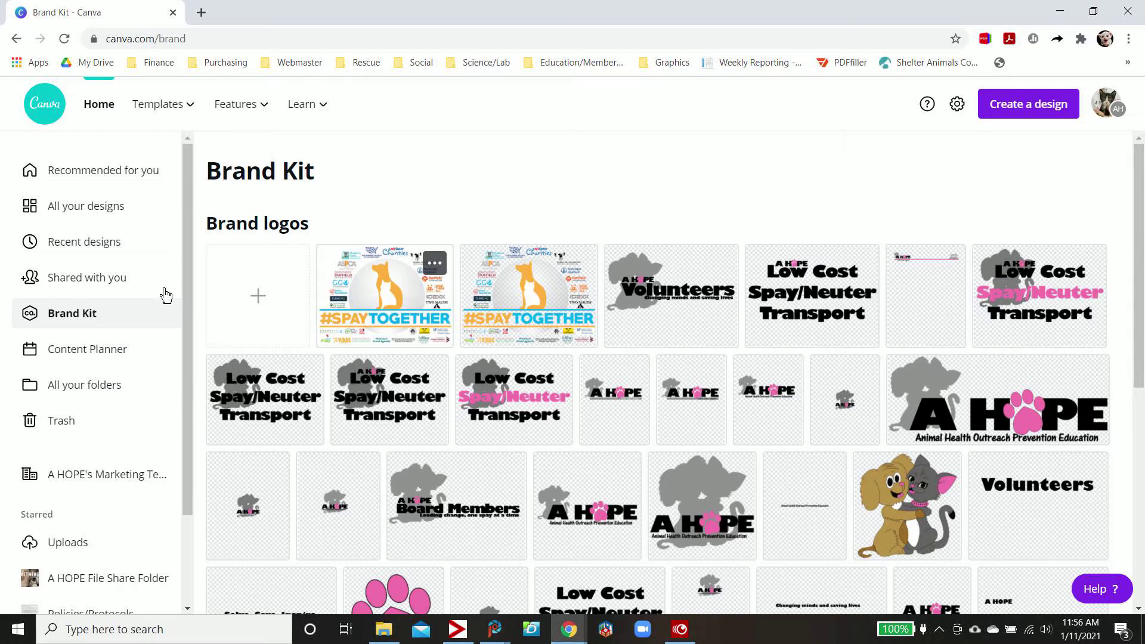
# Open the designs shared with the account and look through them.
pyautogui.click(99, 292)
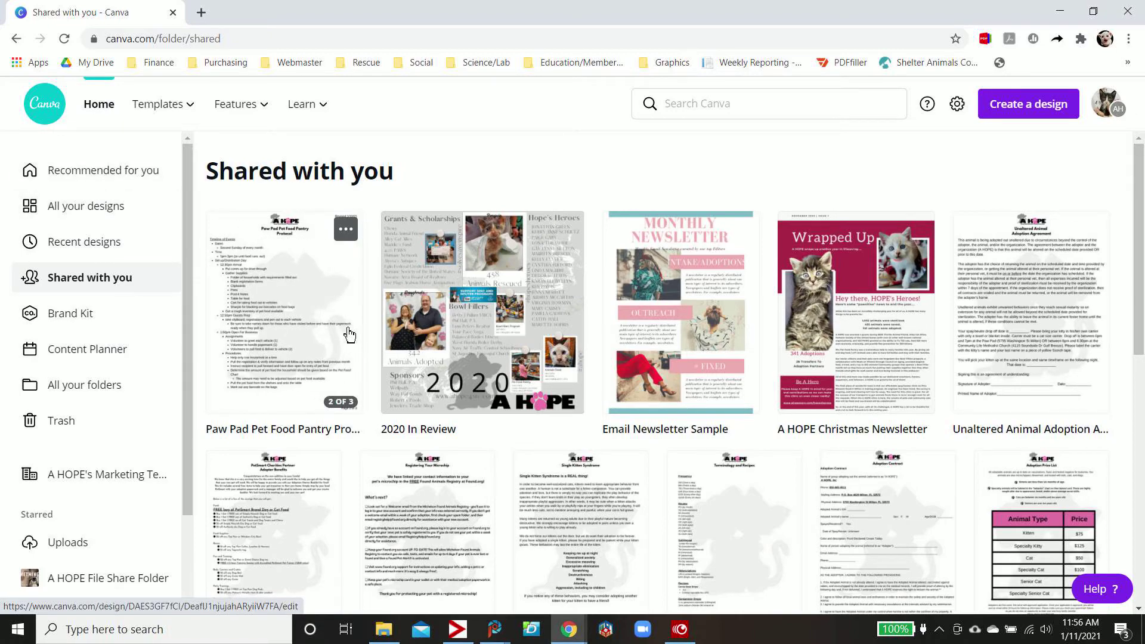
pyautogui.scroll(-6, 349, 335)
pyautogui.scroll(-3, 349, 335)
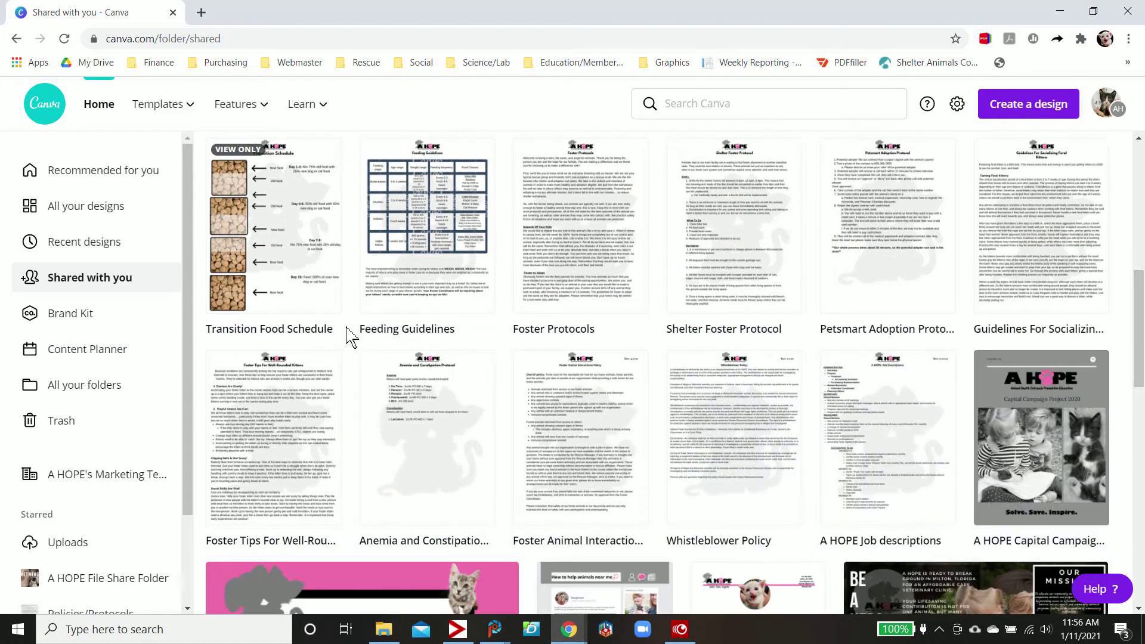
pyautogui.scroll(-3, 349, 335)
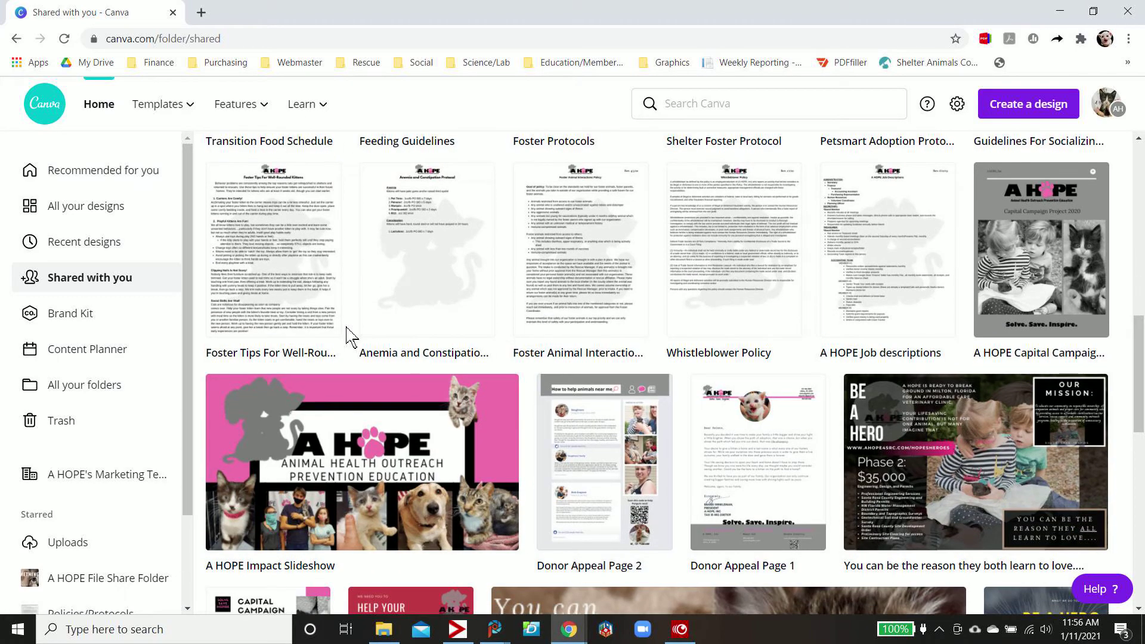
pyautogui.scroll(12, 349, 335)
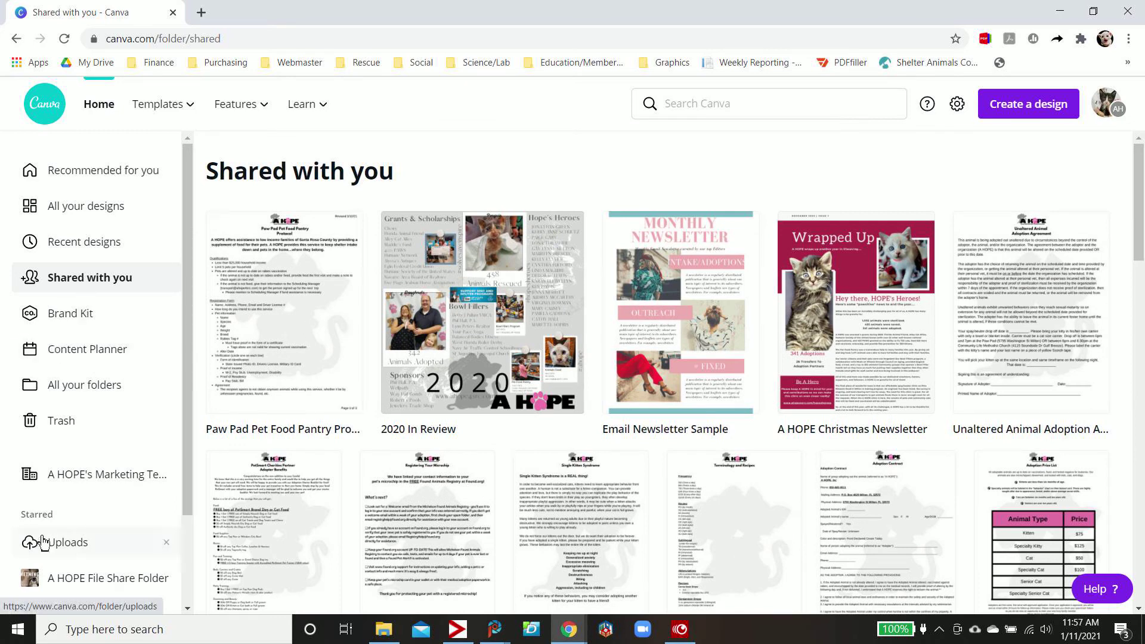
# Return to the home page, review the available design types and create a blank Instagram Post measuring 1080 × 1080 px.
pyautogui.click(97, 103)
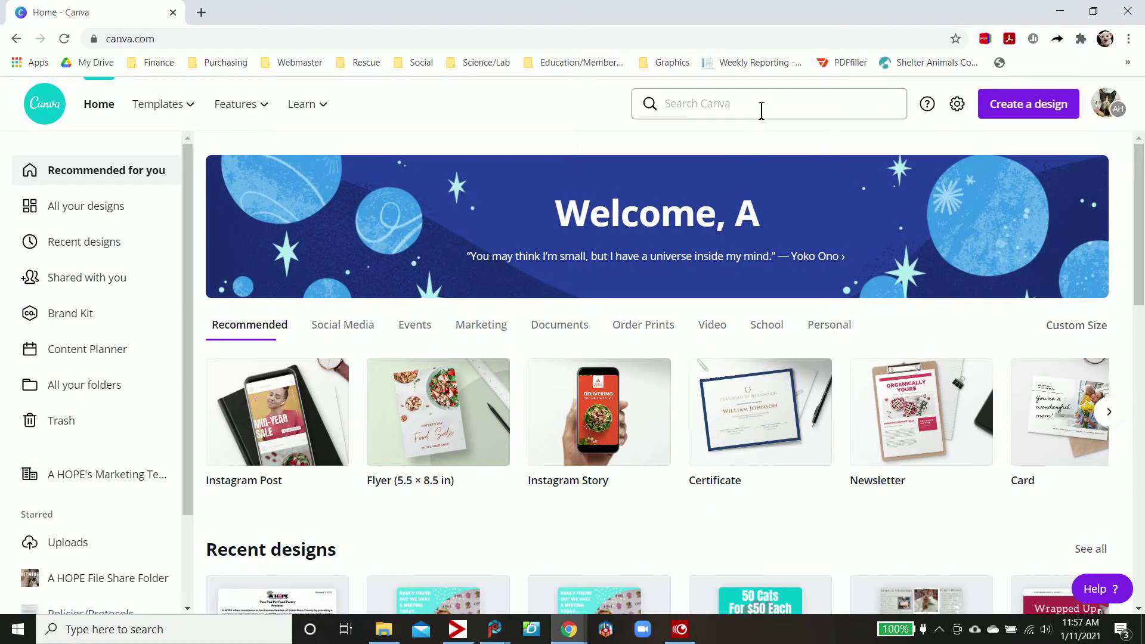
pyautogui.click(1019, 107)
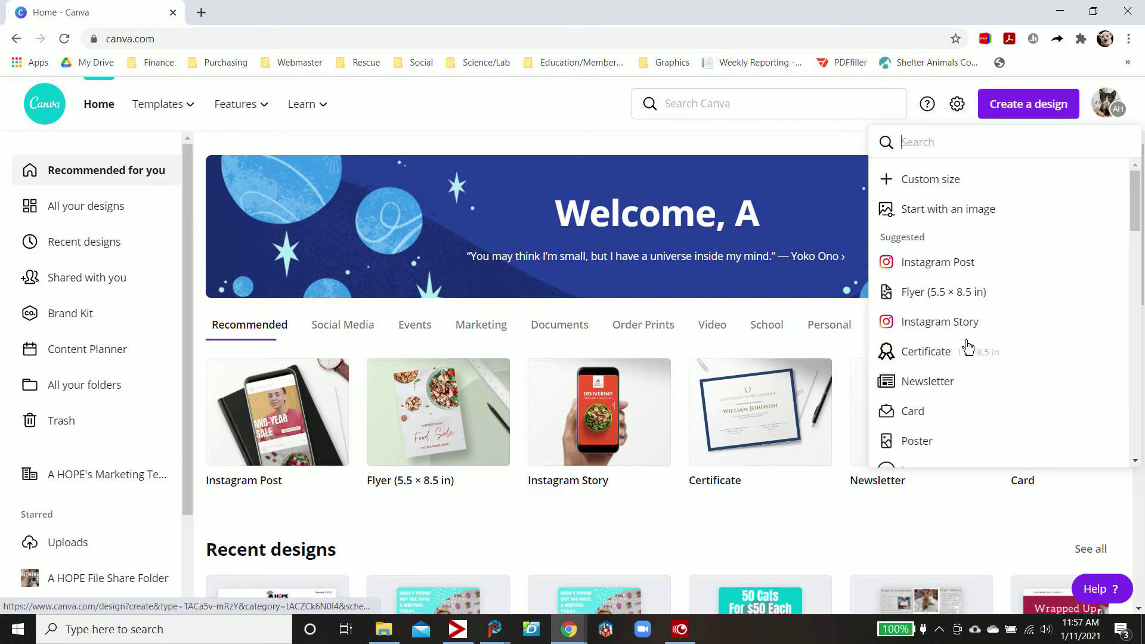
pyautogui.scroll(-5, 967, 262)
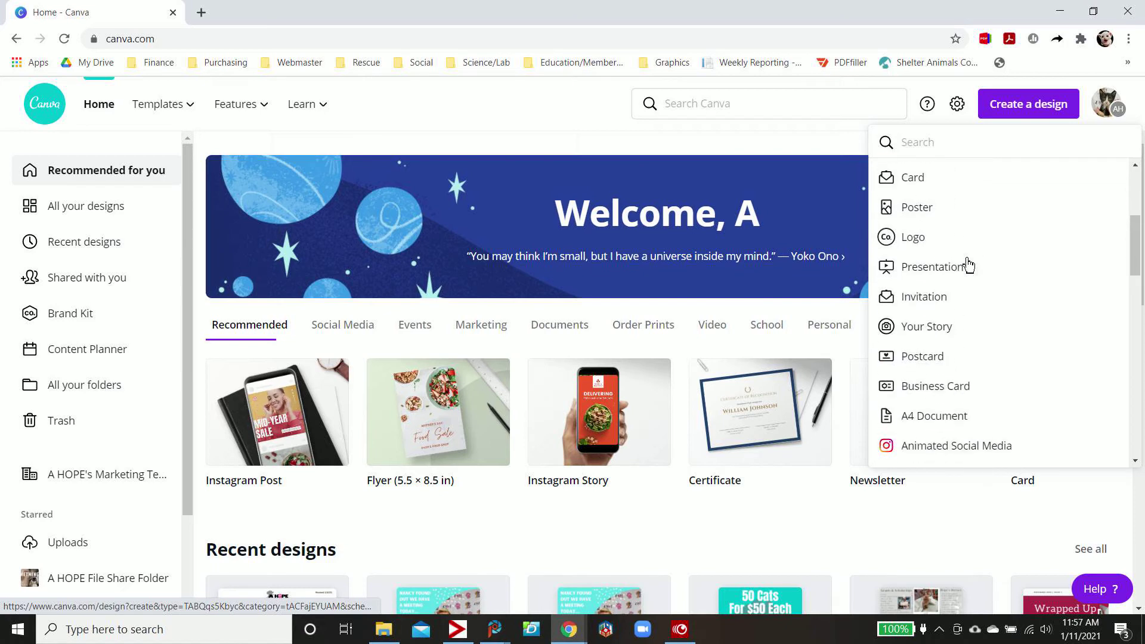
pyautogui.scroll(-2, 967, 263)
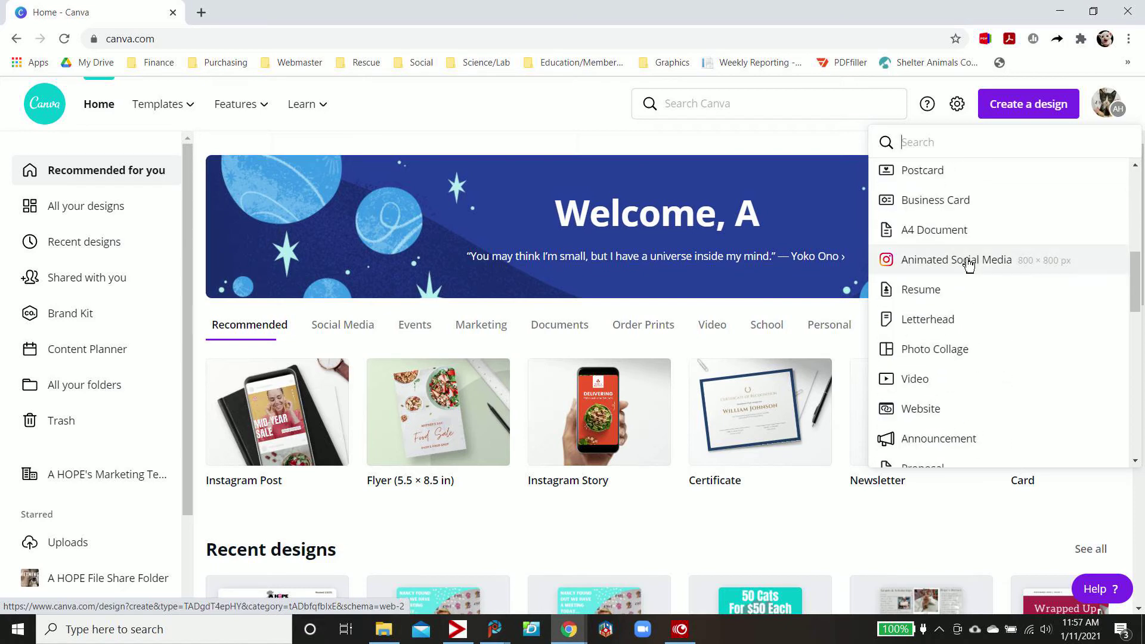
pyautogui.scroll(-1, 967, 263)
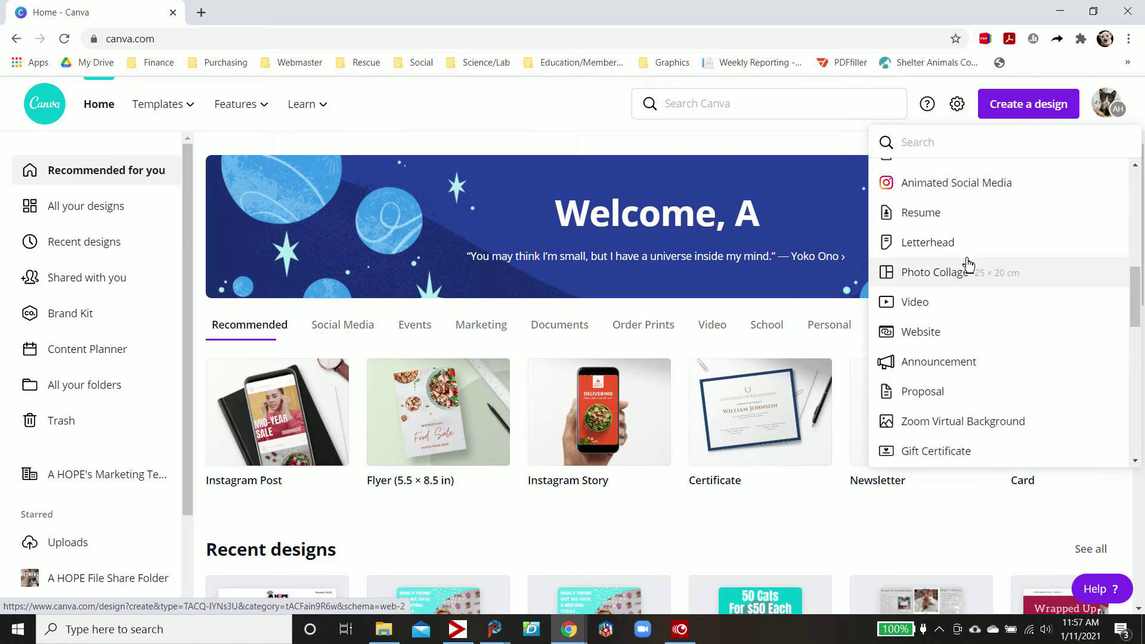
pyautogui.scroll(8, 967, 263)
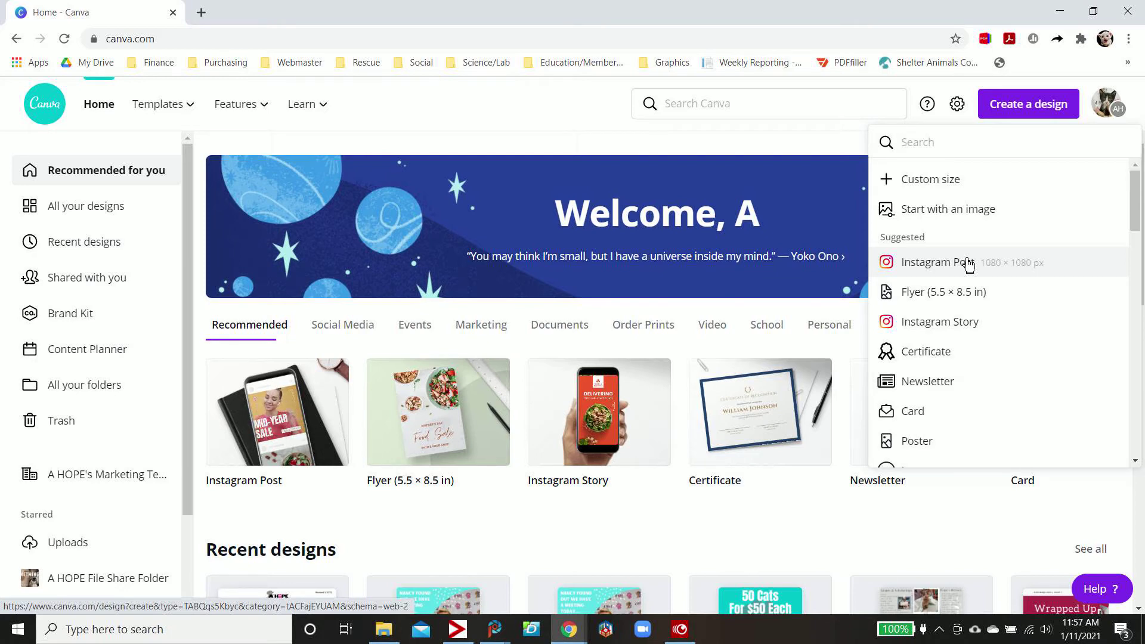
pyautogui.click(1003, 261)
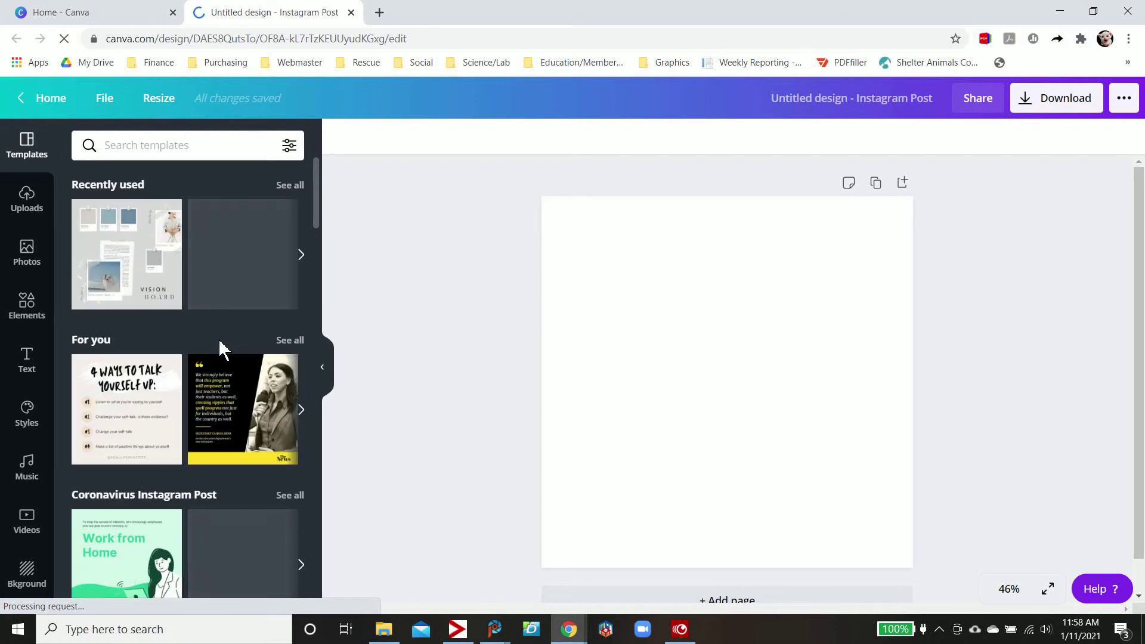
# Browse the Instagram Post template categories, including more of the Animated Instagram Post templates.
pyautogui.scroll(-4, 221, 348)
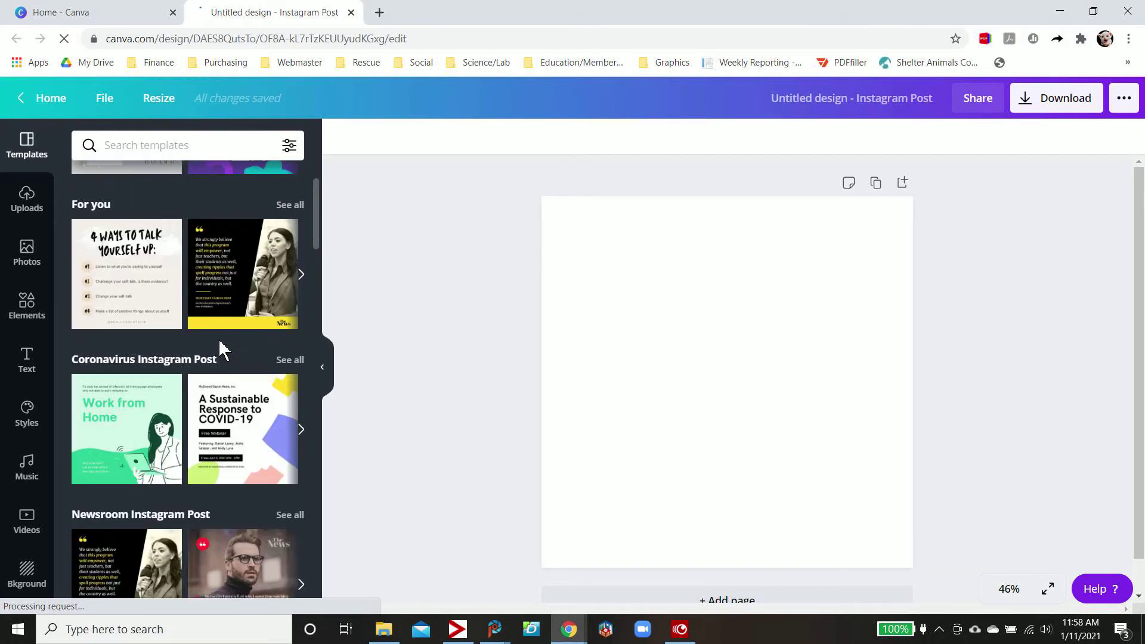
pyautogui.scroll(-4, 220, 347)
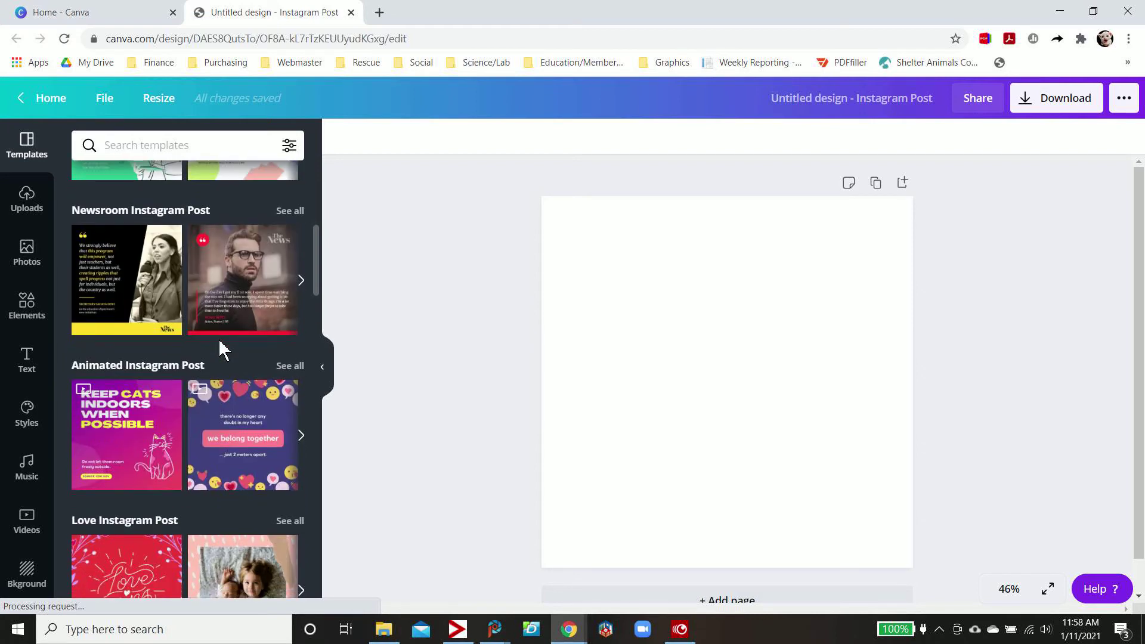
pyautogui.click(301, 440)
pyautogui.click(302, 441)
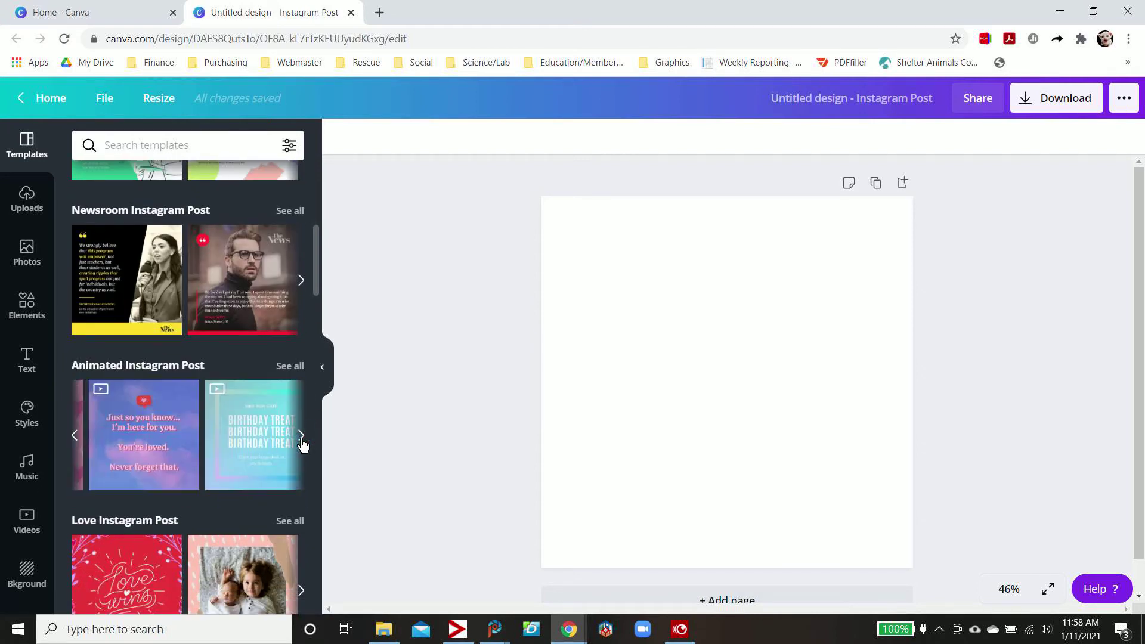
pyautogui.scroll(-12, 301, 440)
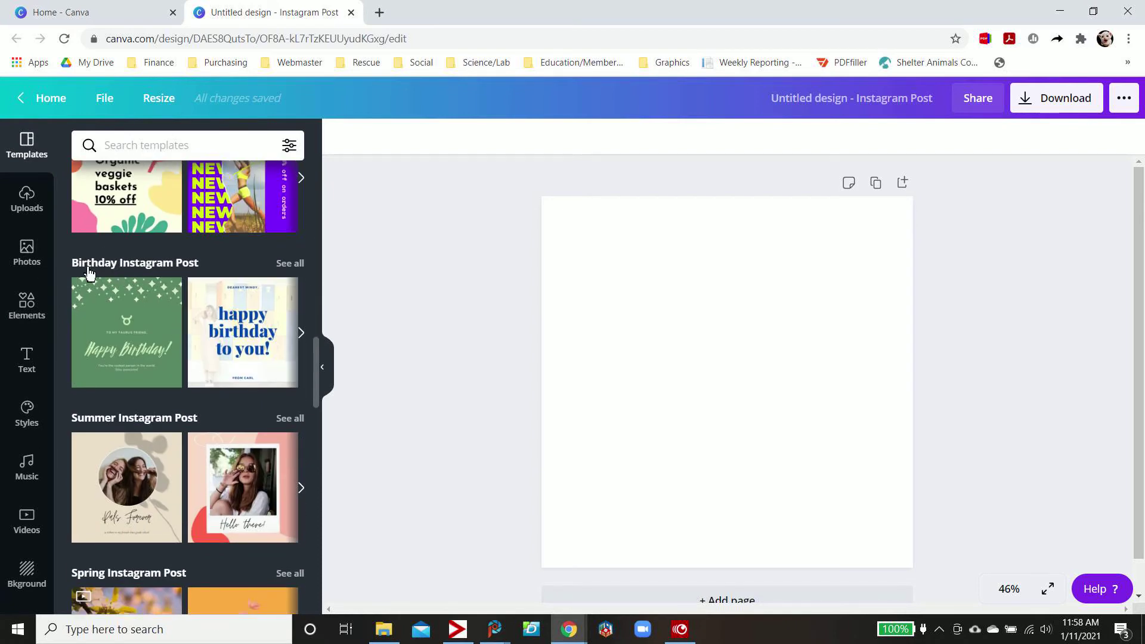
# Search the templates for "animal" and apply the black-and-white Grand Opening template to the blank page.
pyautogui.click(182, 146)
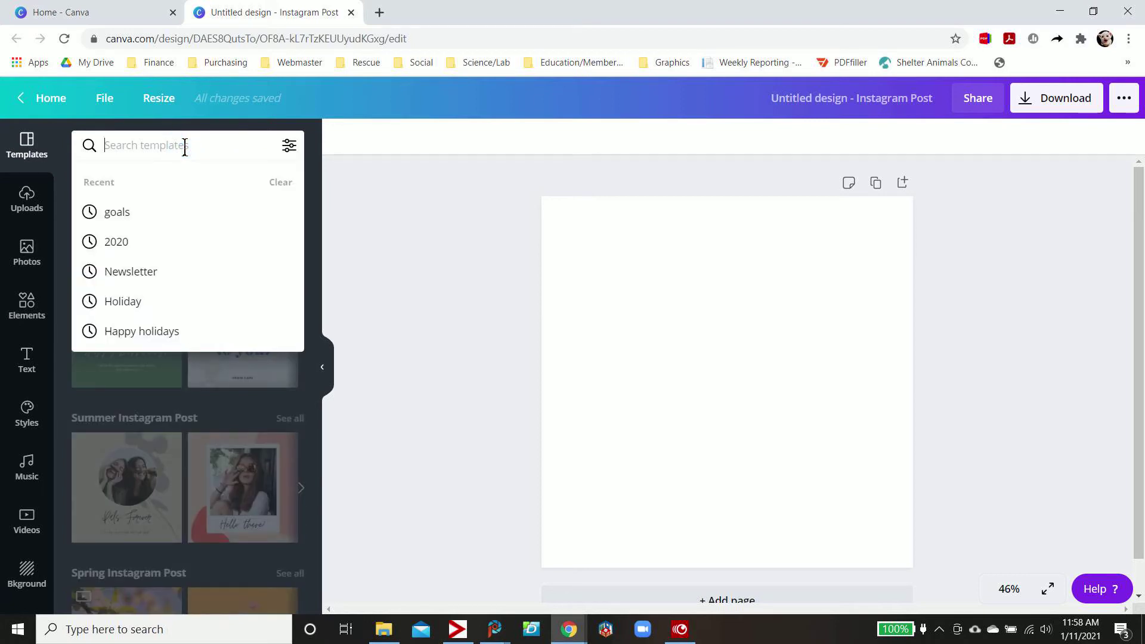
pyautogui.write('animal')
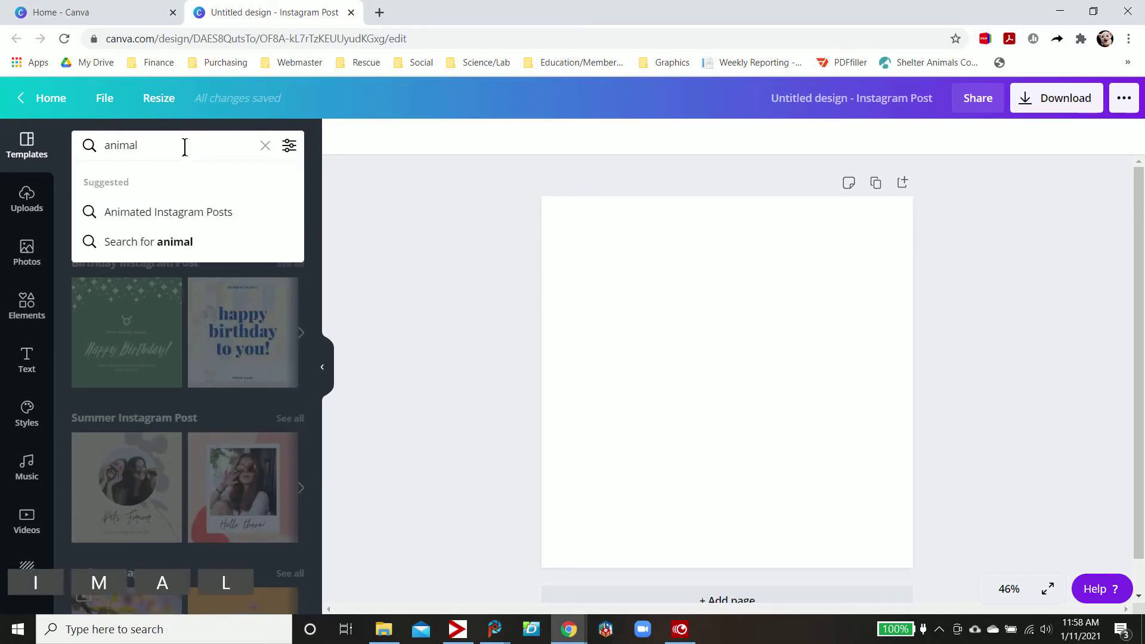
pyautogui.press('Return')
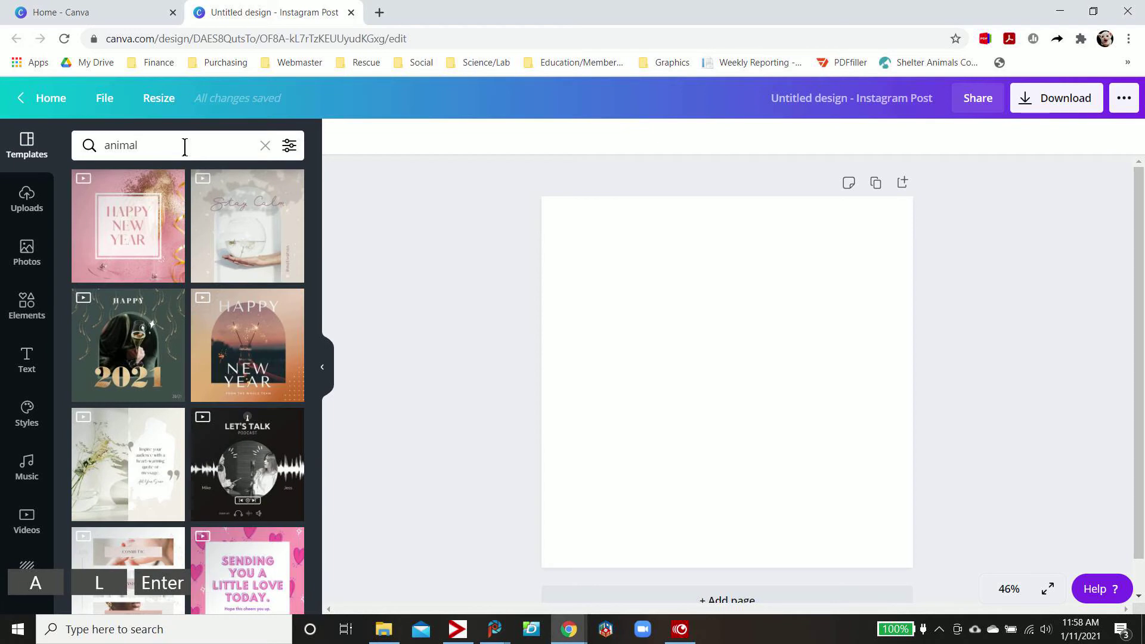
pyautogui.scroll(-3, 177, 347)
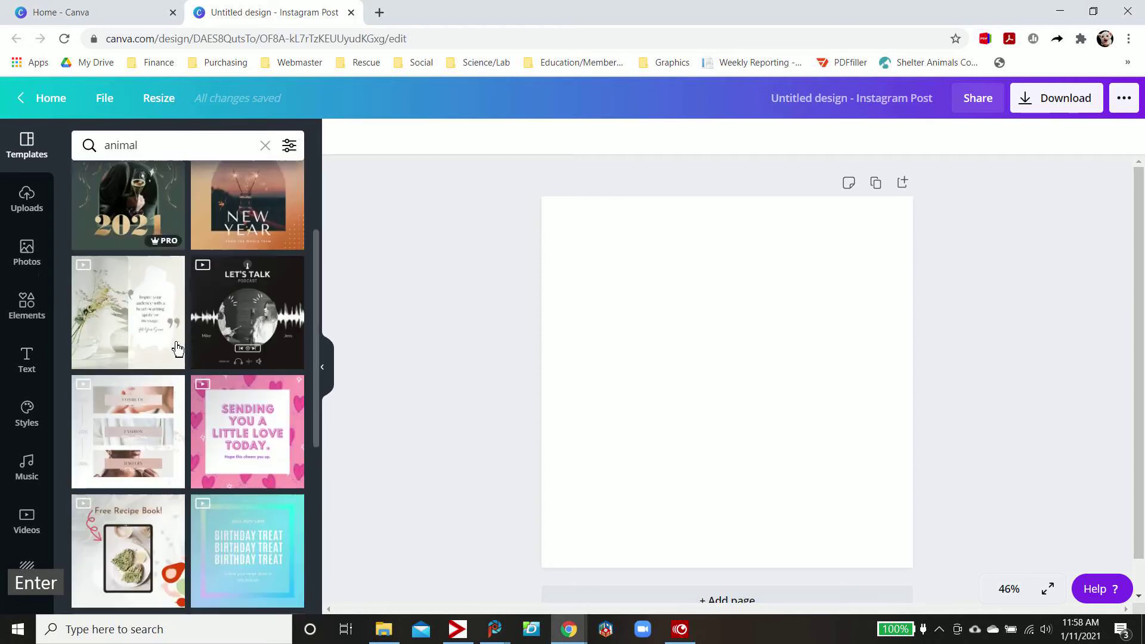
pyautogui.scroll(-5, 177, 347)
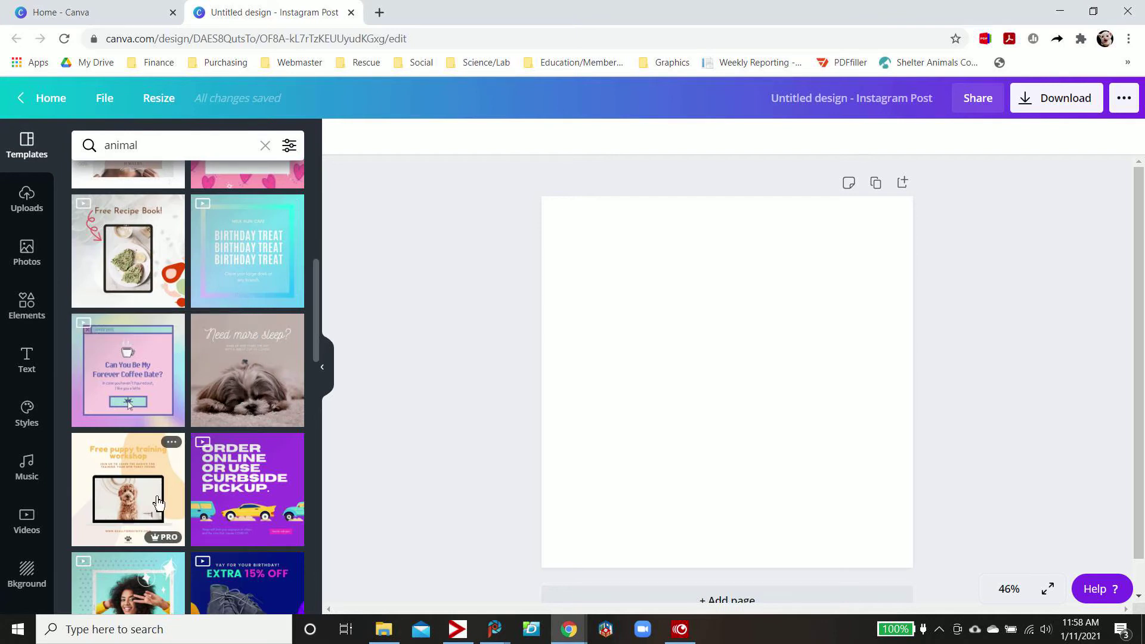
pyautogui.scroll(-4, 158, 503)
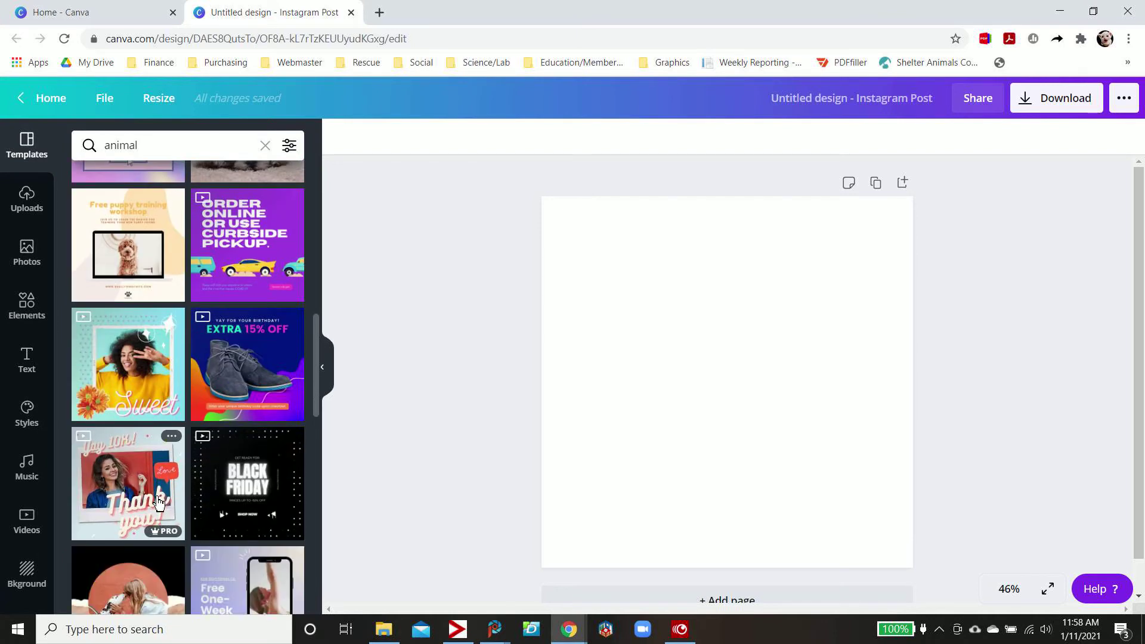
pyautogui.scroll(-6, 158, 503)
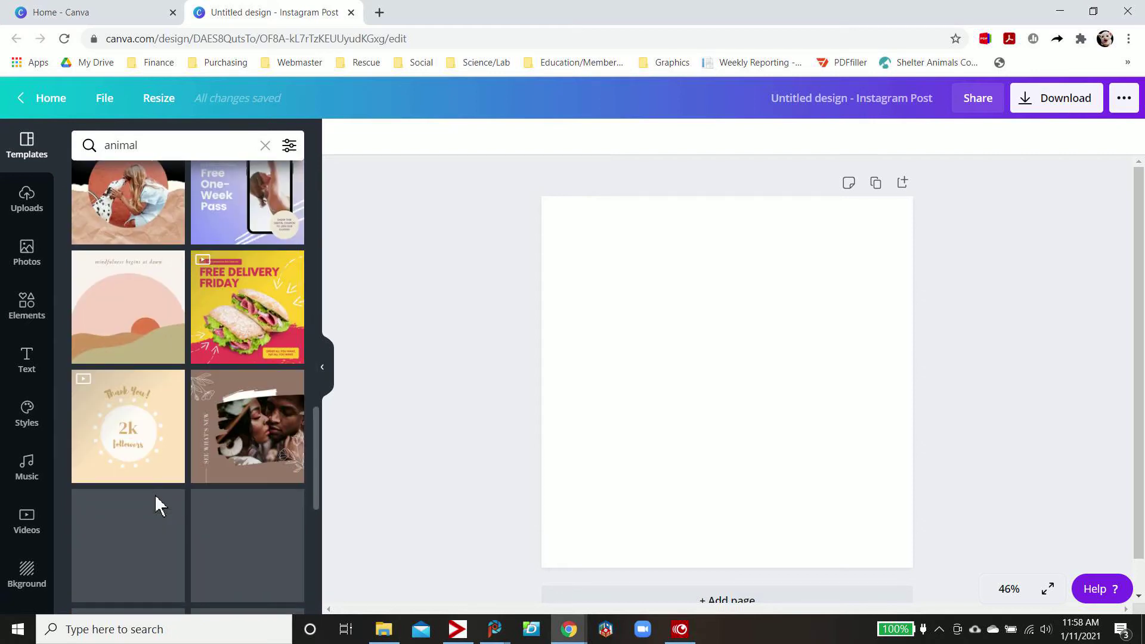
pyautogui.scroll(4, 158, 503)
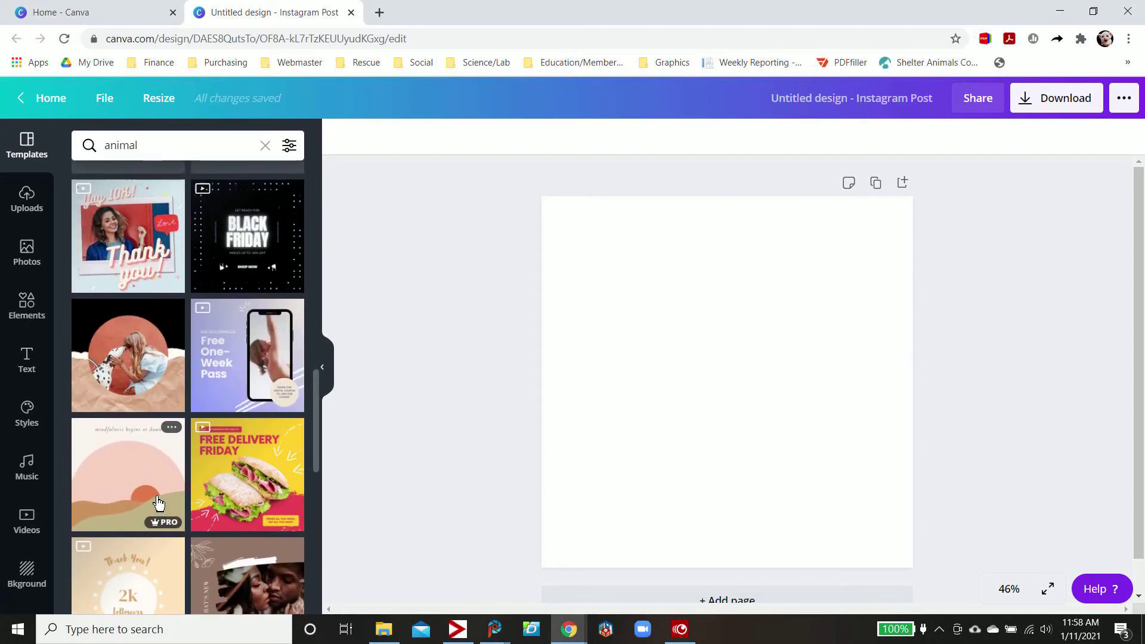
pyautogui.scroll(-7, 158, 502)
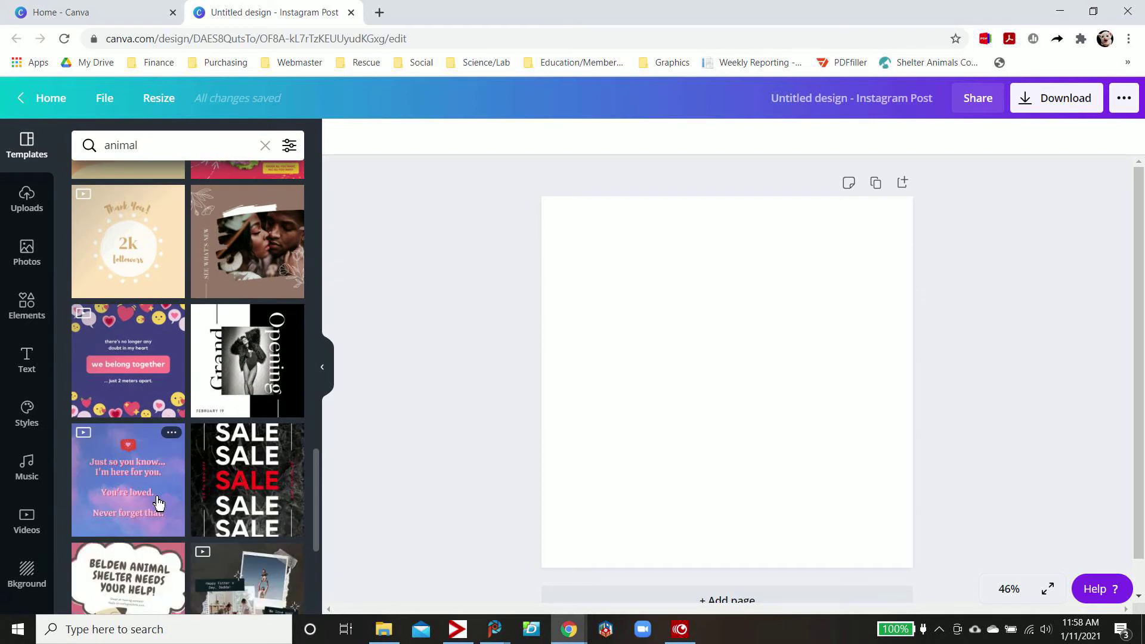
pyautogui.click(274, 376)
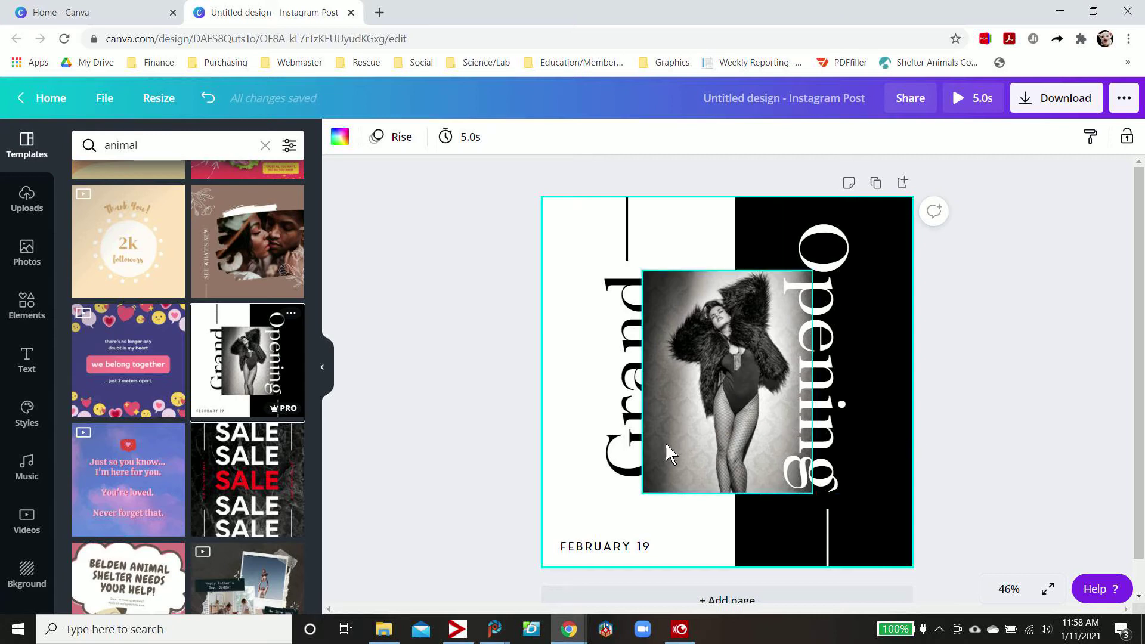
# Duplicate the Grand Opening page and delete the duplicate page.
pyautogui.click(756, 397)
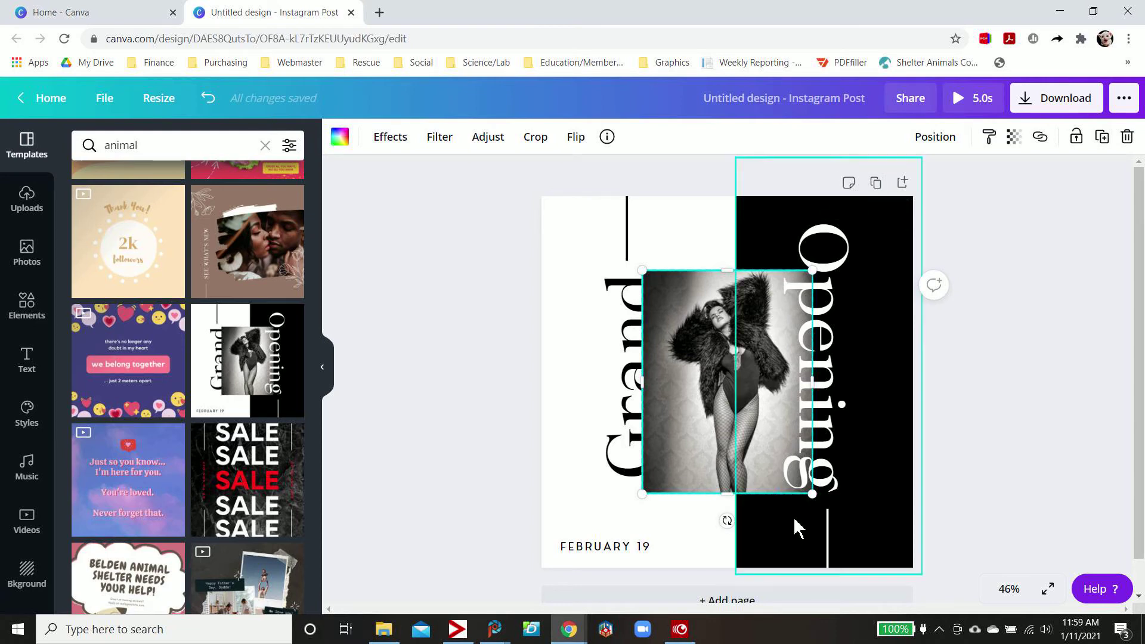
pyautogui.scroll(-1, 797, 528)
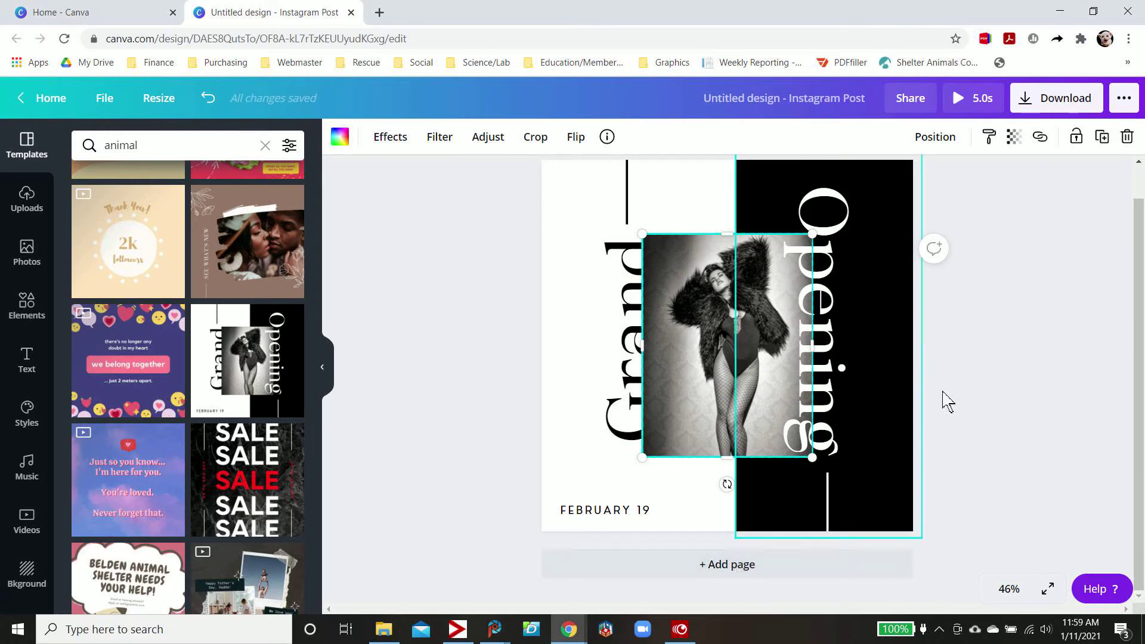
pyautogui.scroll(1, 960, 388)
pyautogui.click(876, 184)
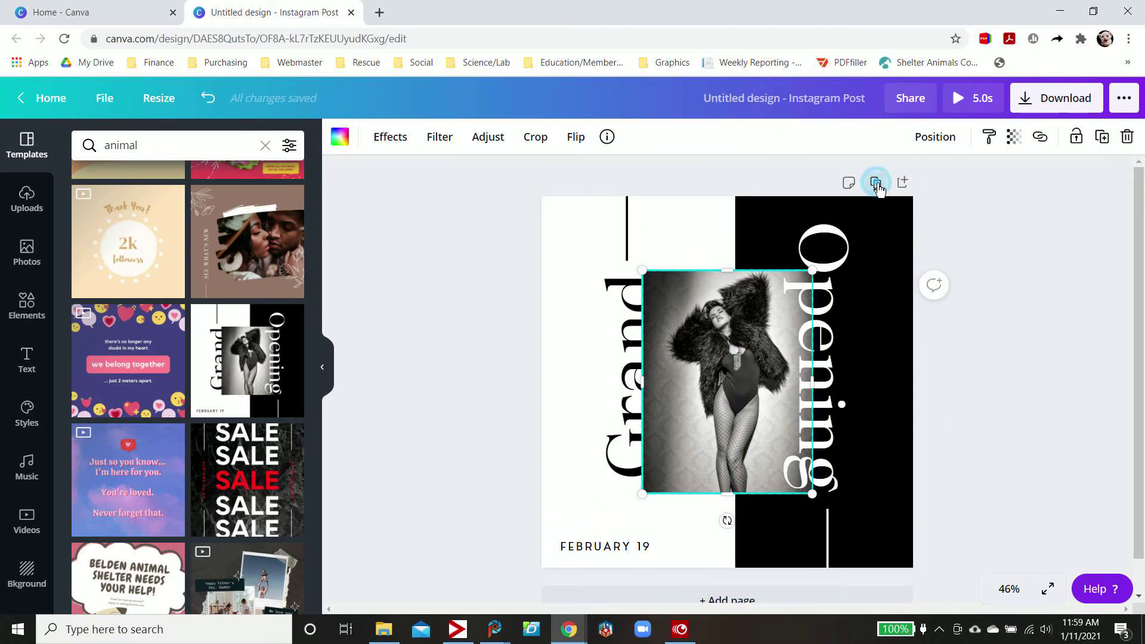
pyautogui.scroll(3, 924, 406)
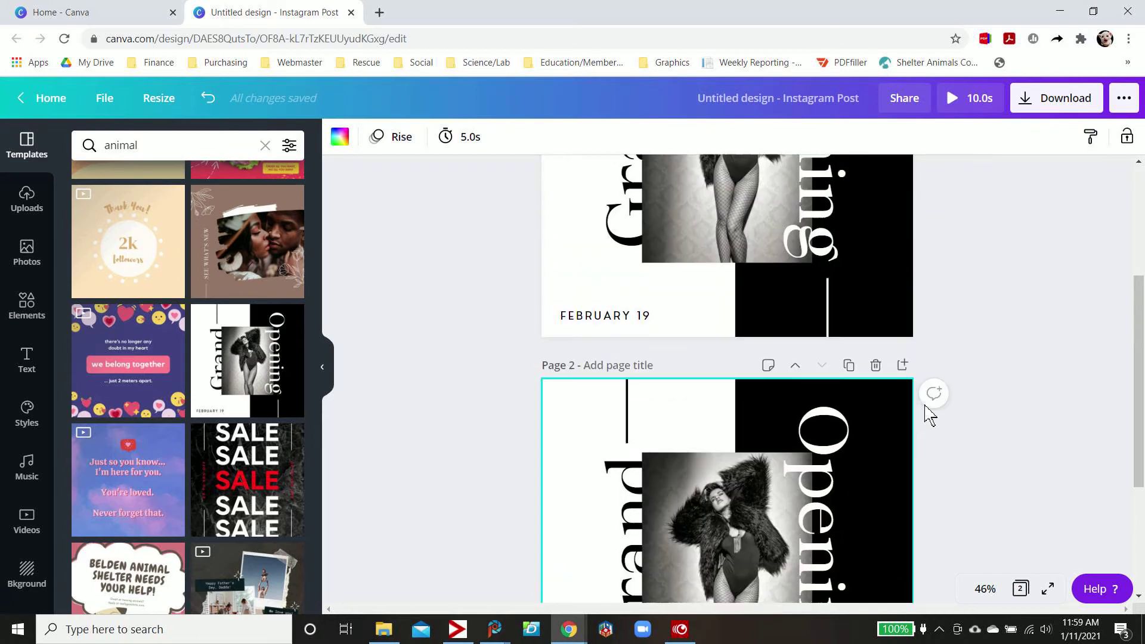
pyautogui.scroll(-1, 924, 405)
pyautogui.scroll(2, 928, 415)
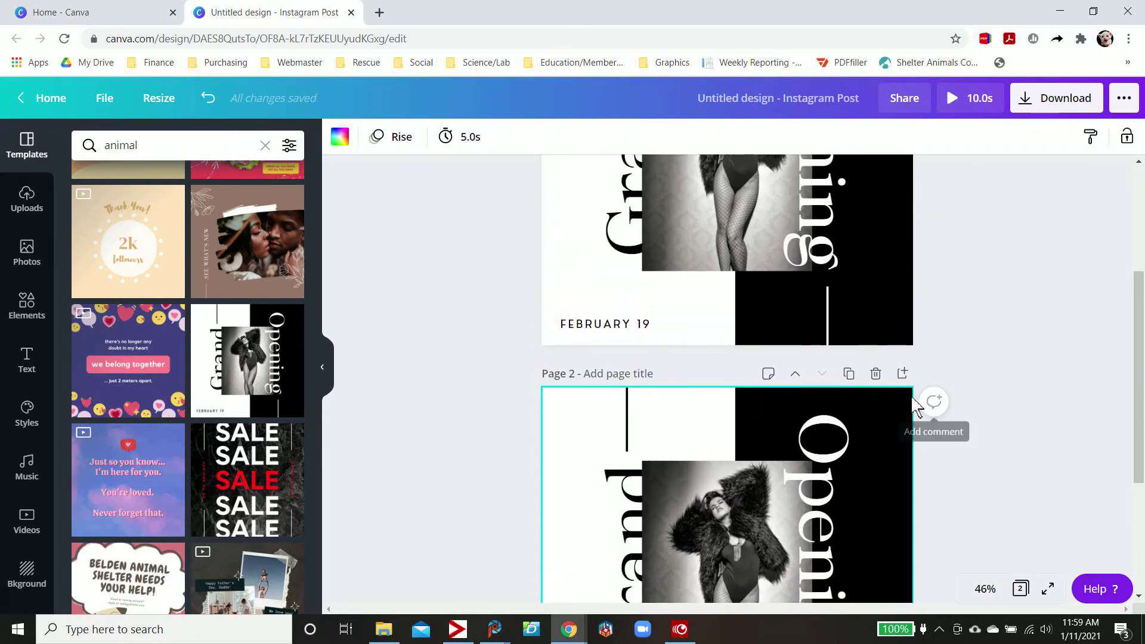
pyautogui.click(876, 374)
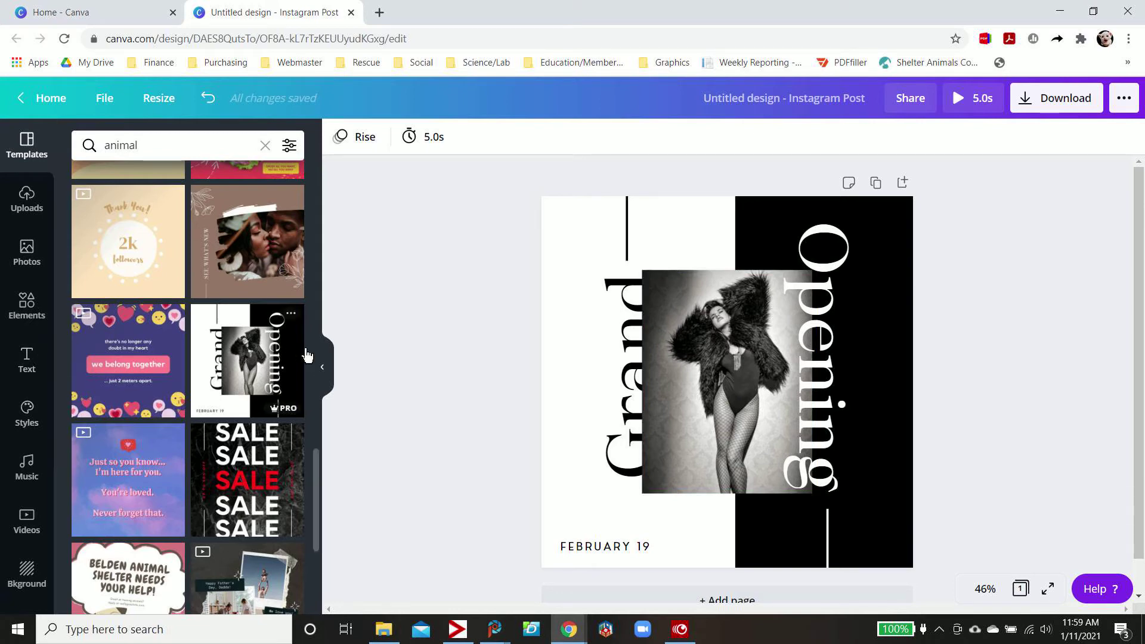
# Check which filter is set on the template's black-and-white photo, then return to the uploaded images.
pyautogui.click(21, 196)
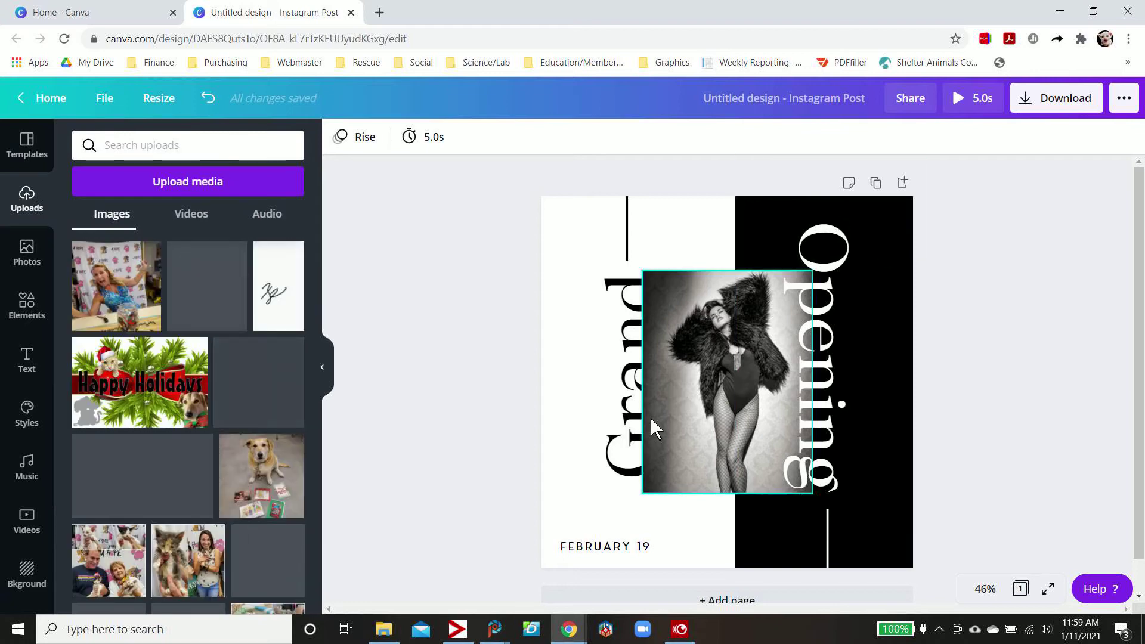
pyautogui.click(729, 411)
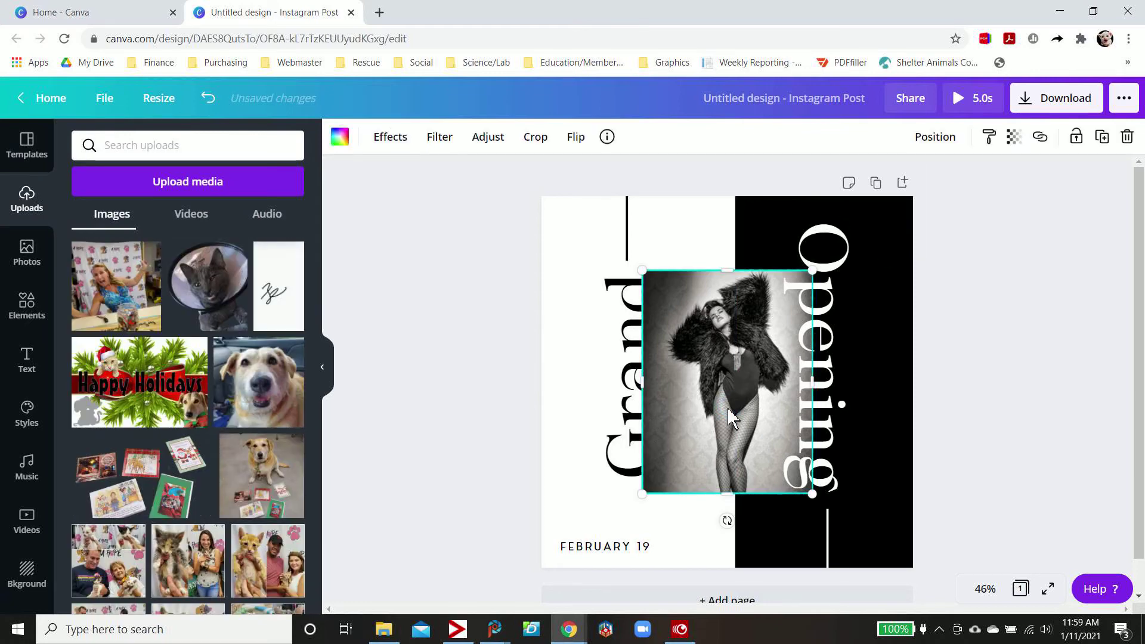
pyautogui.click(440, 136)
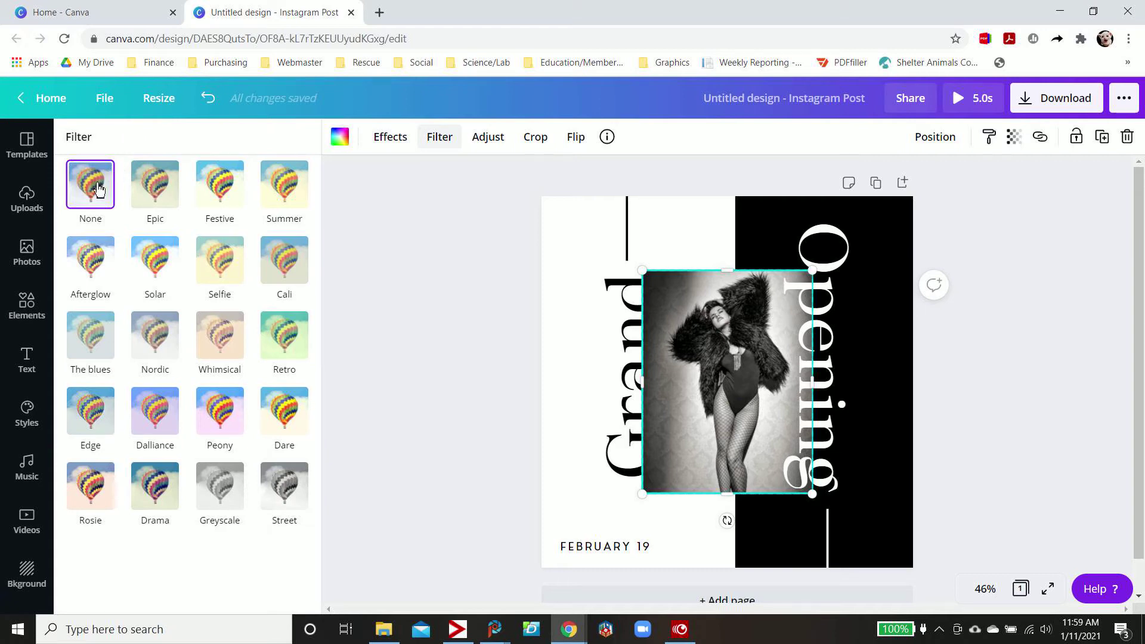
pyautogui.click(33, 214)
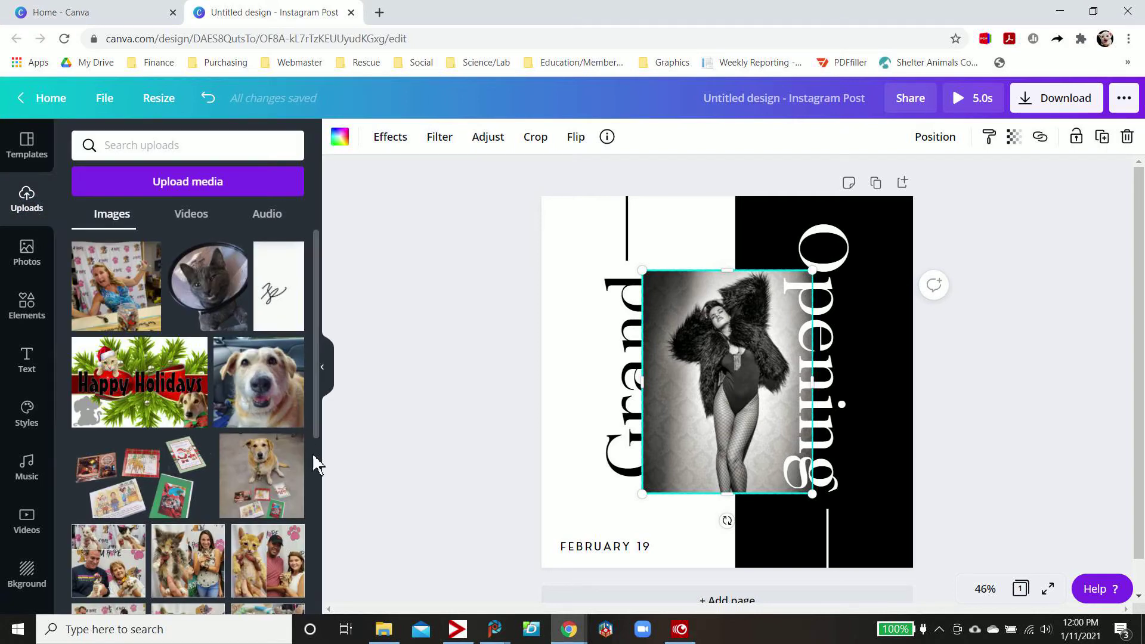
# Add the uploaded photo of the white kitten with the purple collar and place it in the template's central photo frame.
pyautogui.scroll(-5, 237, 428)
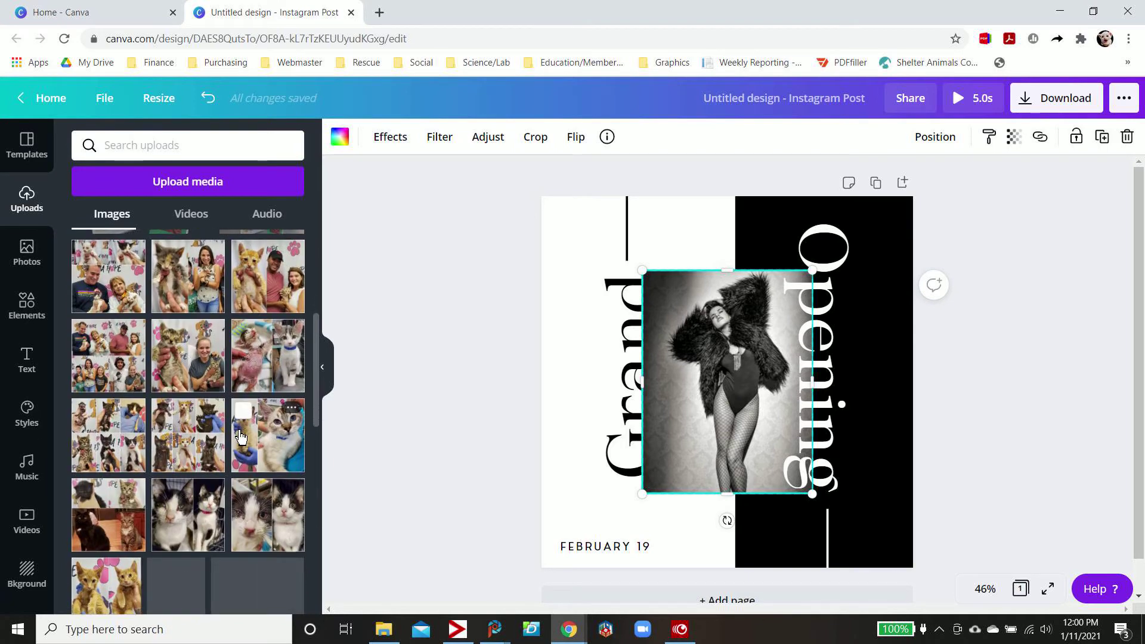
pyautogui.scroll(-10, 240, 437)
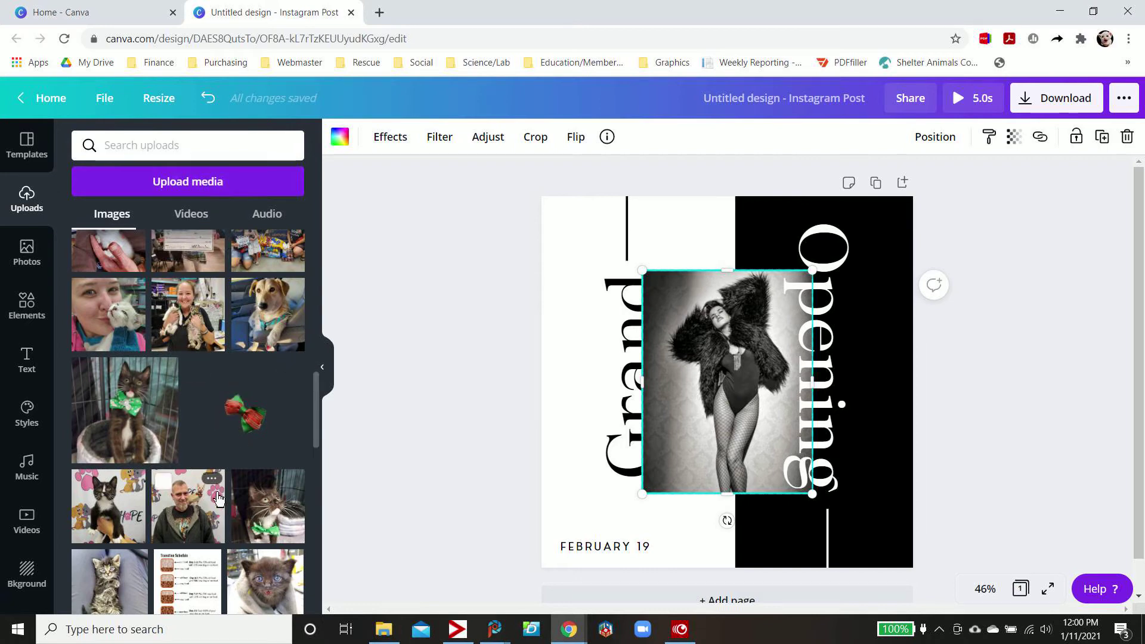
pyautogui.scroll(-3, 218, 497)
pyautogui.scroll(-2, 219, 498)
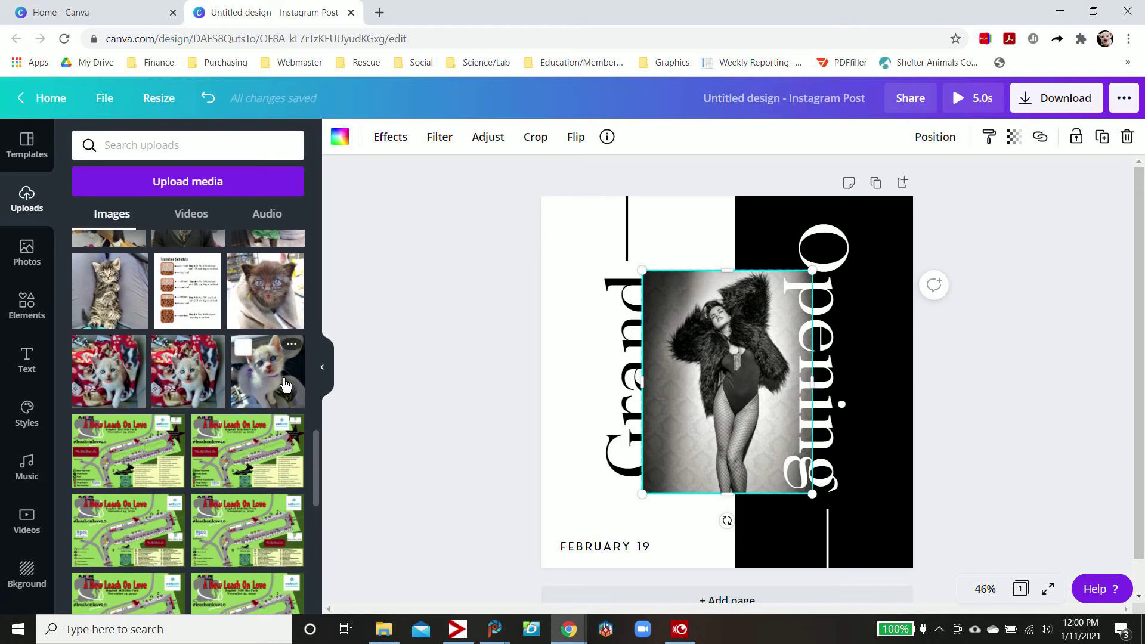
pyautogui.click(285, 384)
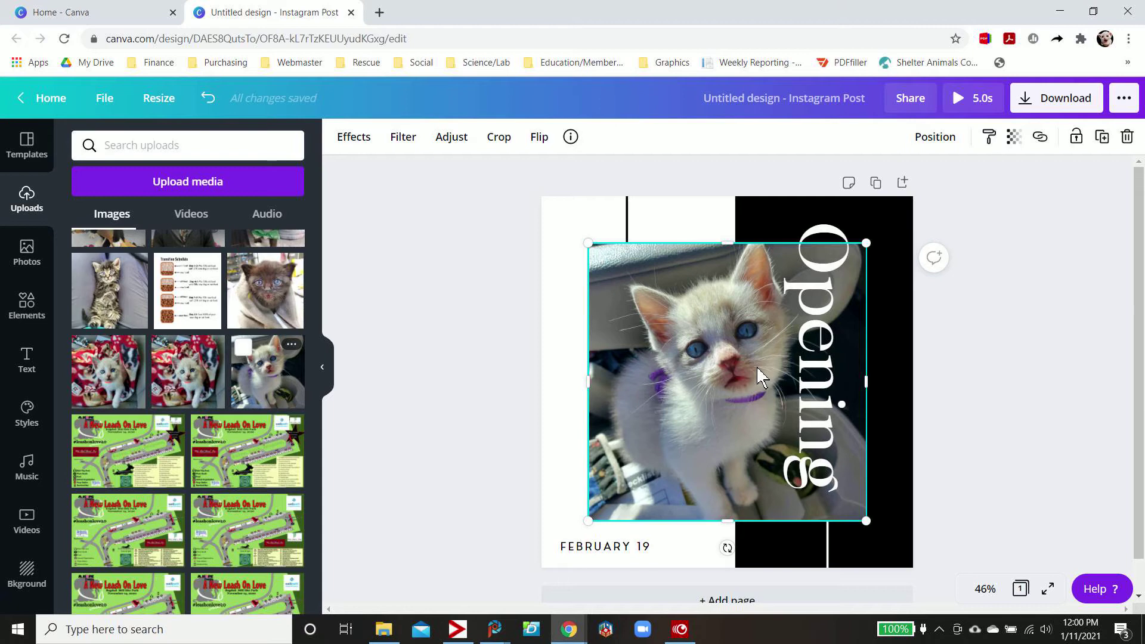
pyautogui.moveTo(737, 369); pyautogui.dragTo(654, 368)
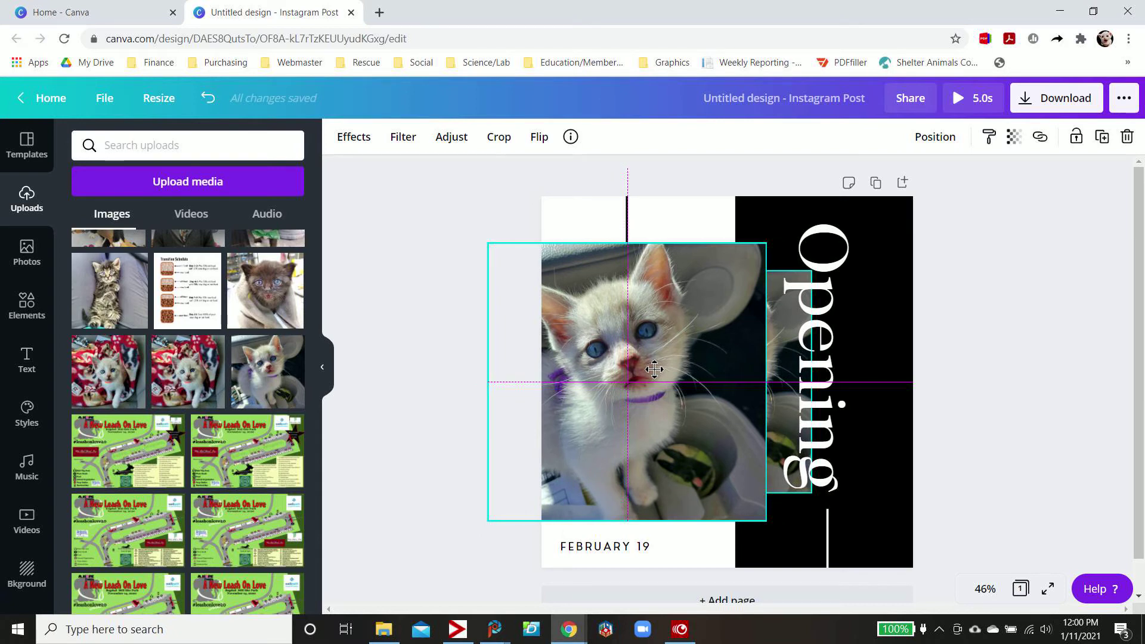
pyautogui.moveTo(654, 369); pyautogui.dragTo(652, 366)
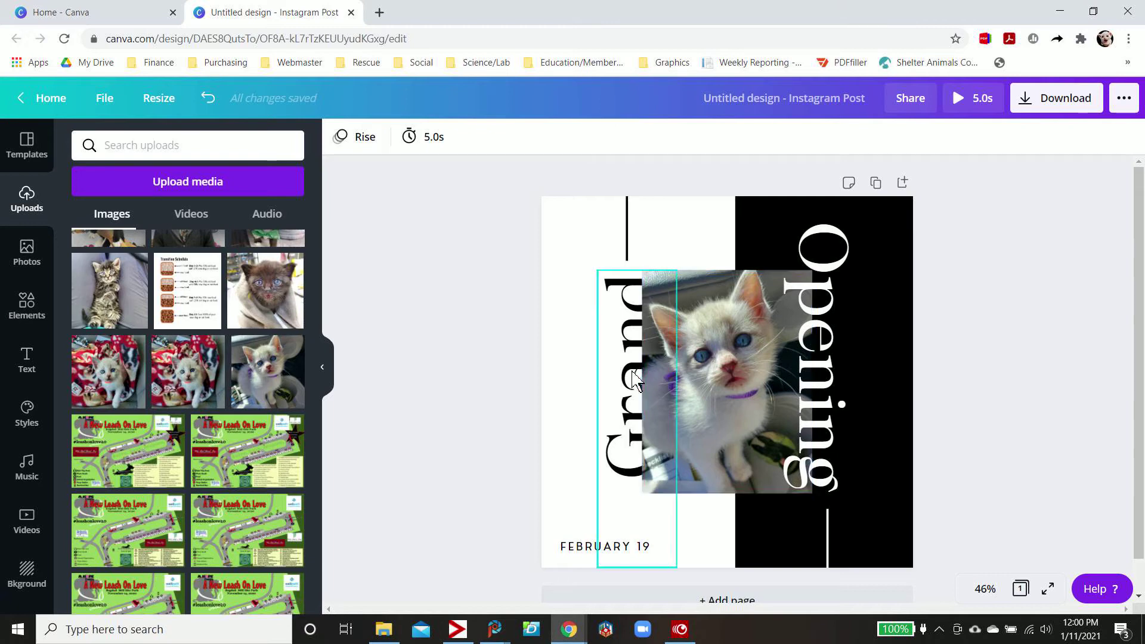
# Review the filters and effects available for the kitten photo, including Background Remover.
pyautogui.click(699, 367)
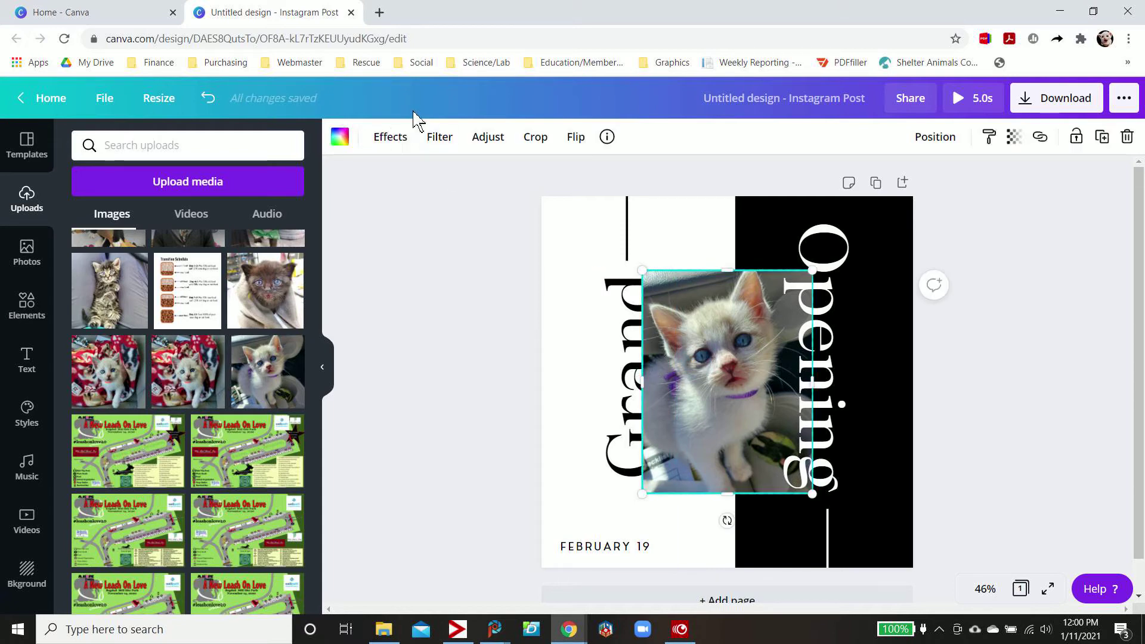
pyautogui.click(391, 137)
pyautogui.click(429, 140)
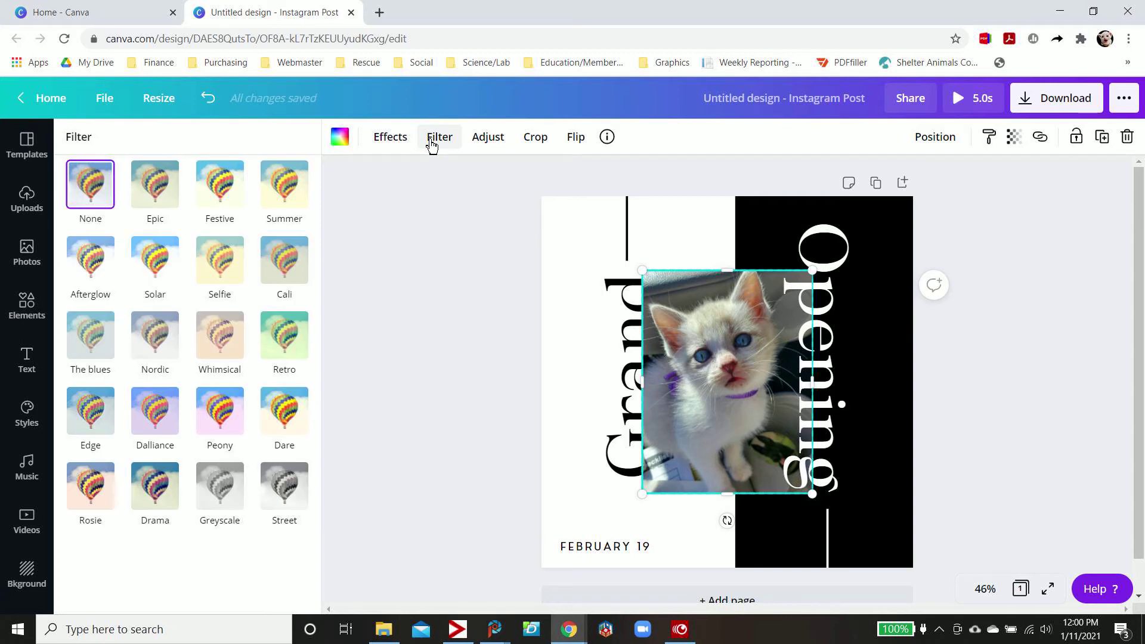
pyautogui.click(389, 136)
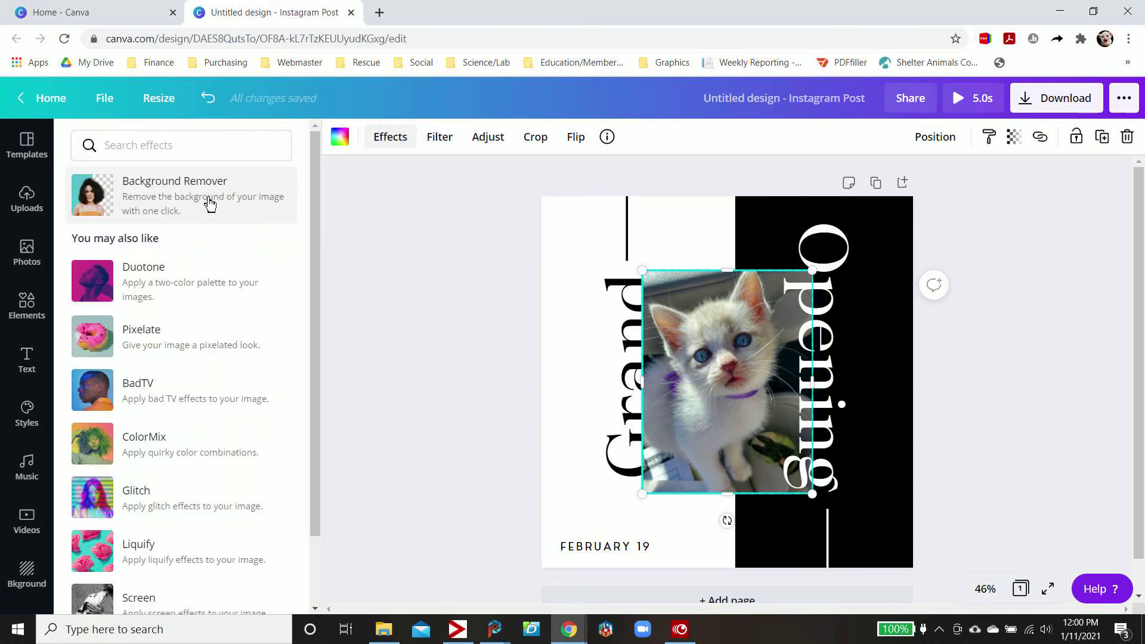
# Compare the Street and Greyscale filters on the kitten photo, and apply Street at intensity 40.
pyautogui.click(443, 142)
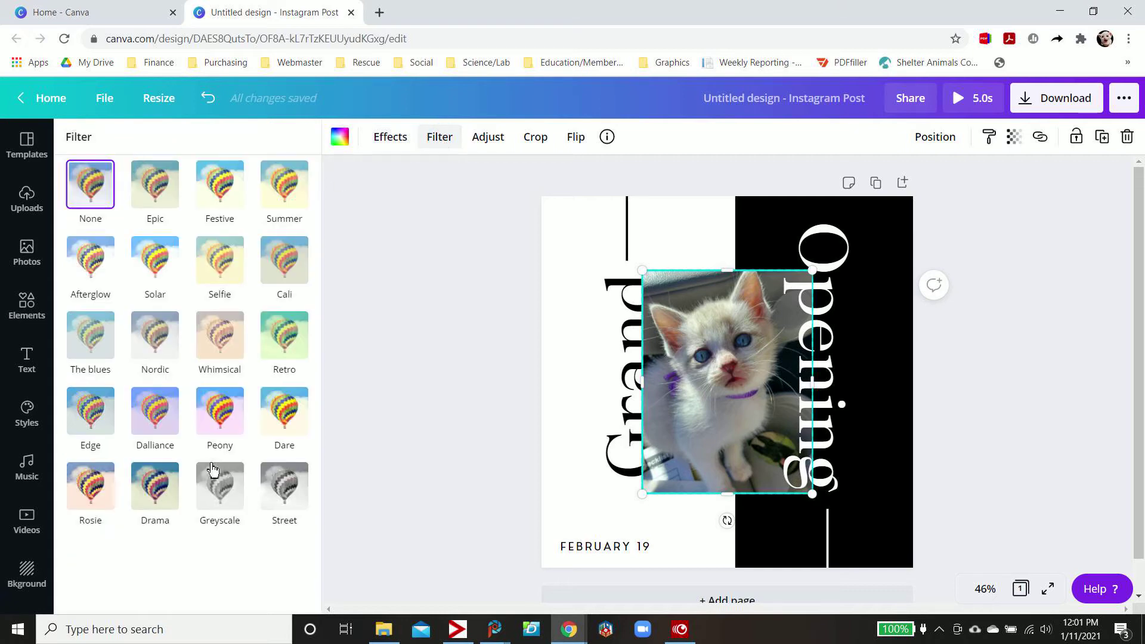
pyautogui.click(266, 499)
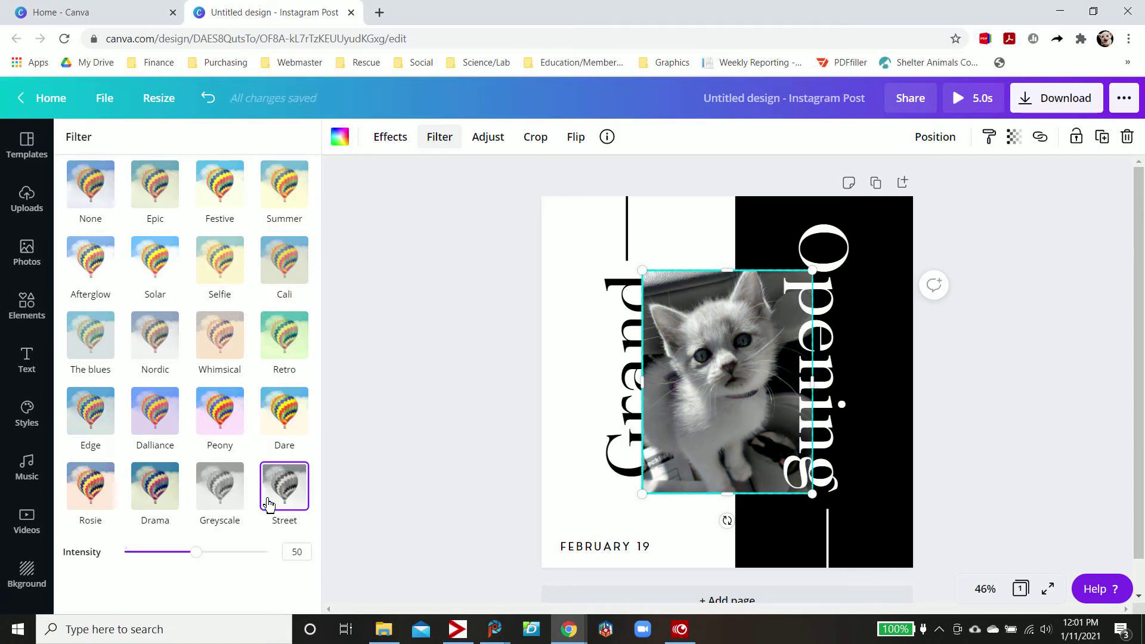
pyautogui.click(234, 490)
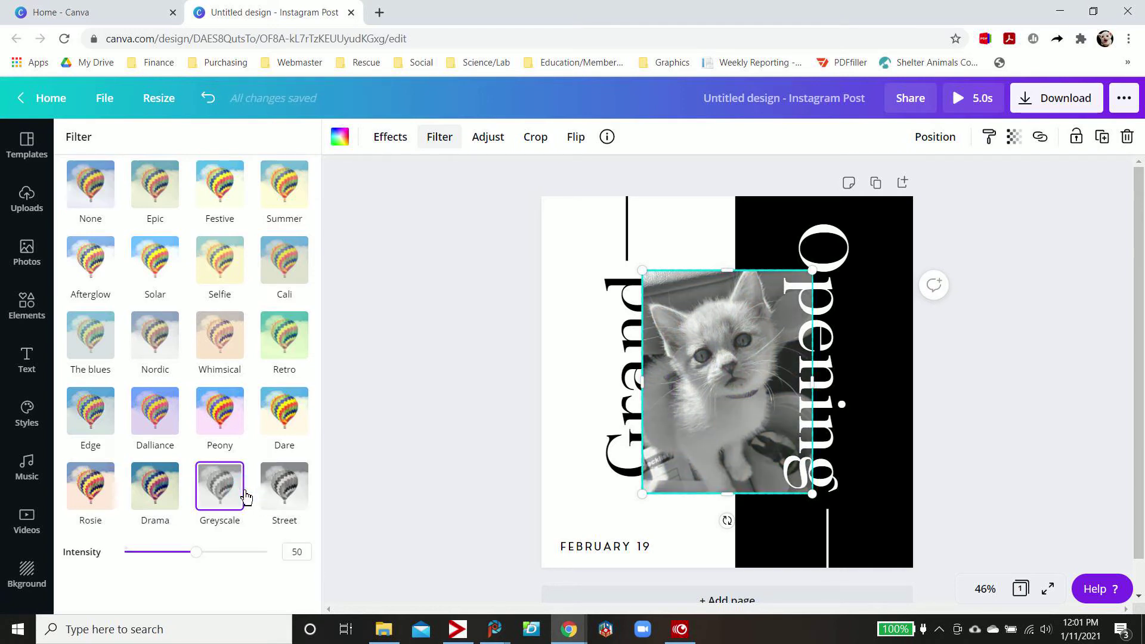
pyautogui.click(288, 493)
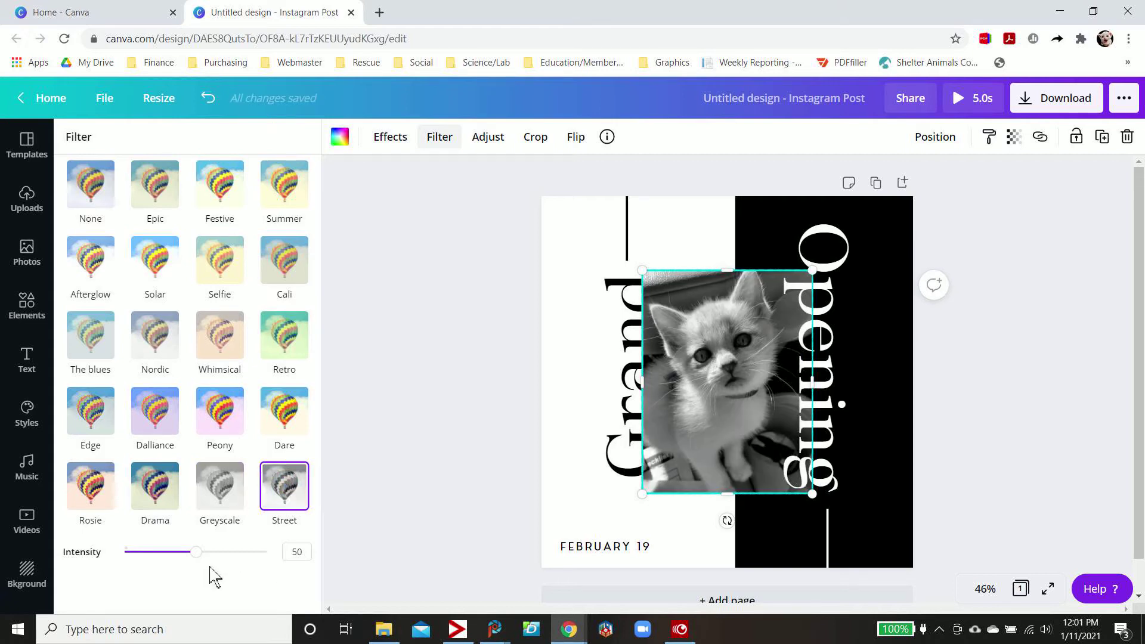
pyautogui.moveTo(192, 554)
pyautogui.mouseDown()
pyautogui.moveTo(166, 555)
pyautogui.moveTo(182, 554)
pyautogui.mouseUp()
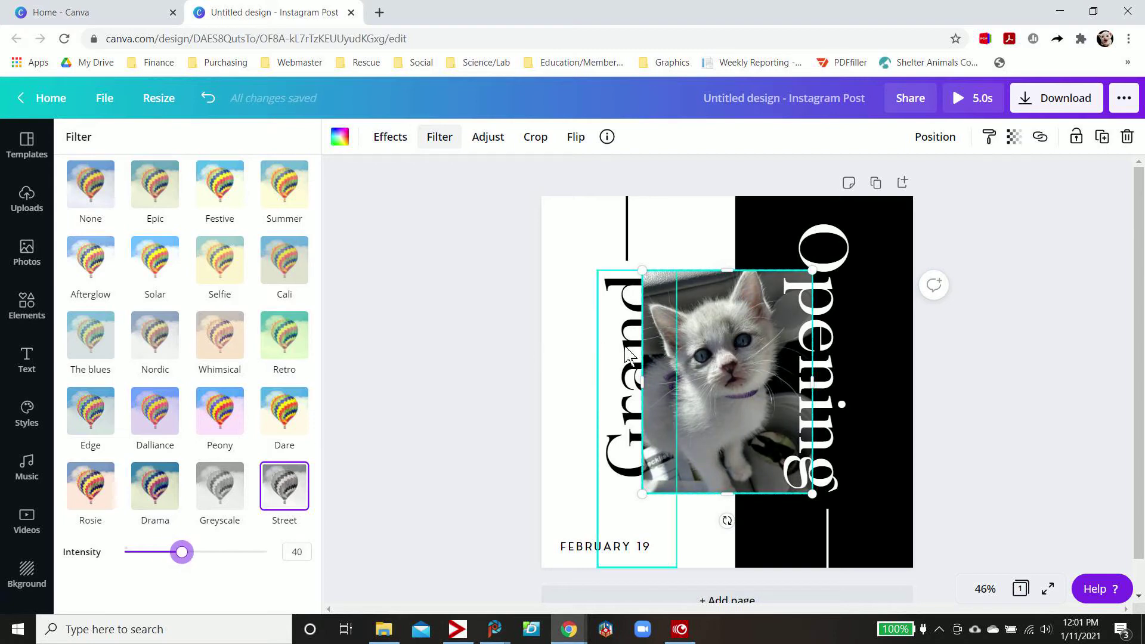
# Replace the vertical heading "Grand" with "Beautiful".
pyautogui.doubleClick(626, 345)
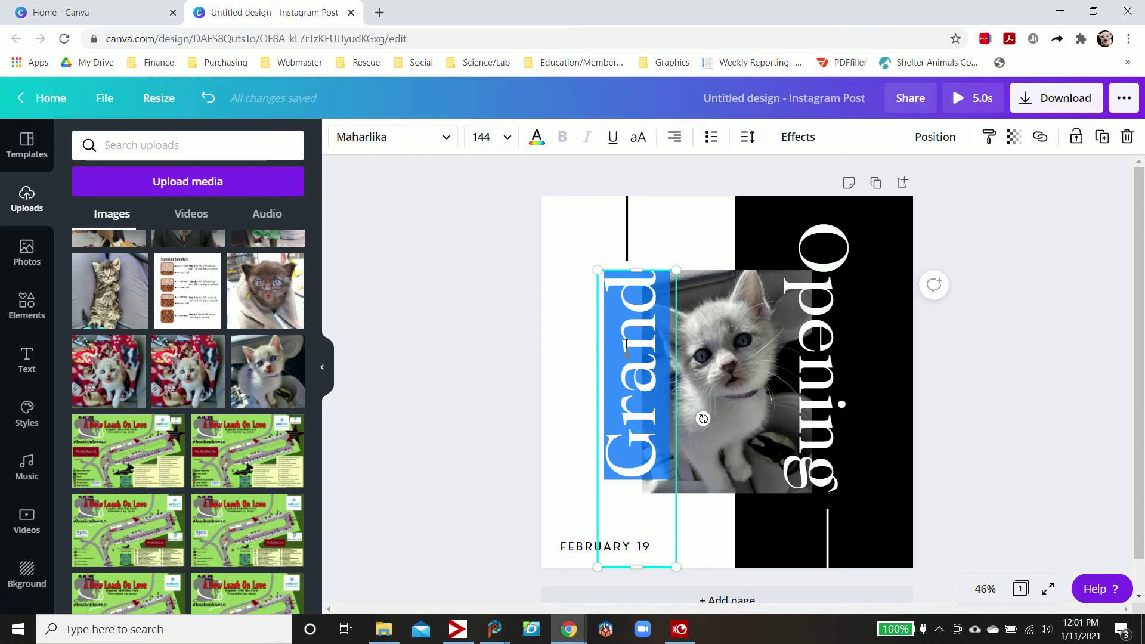
pyautogui.write('Beau')
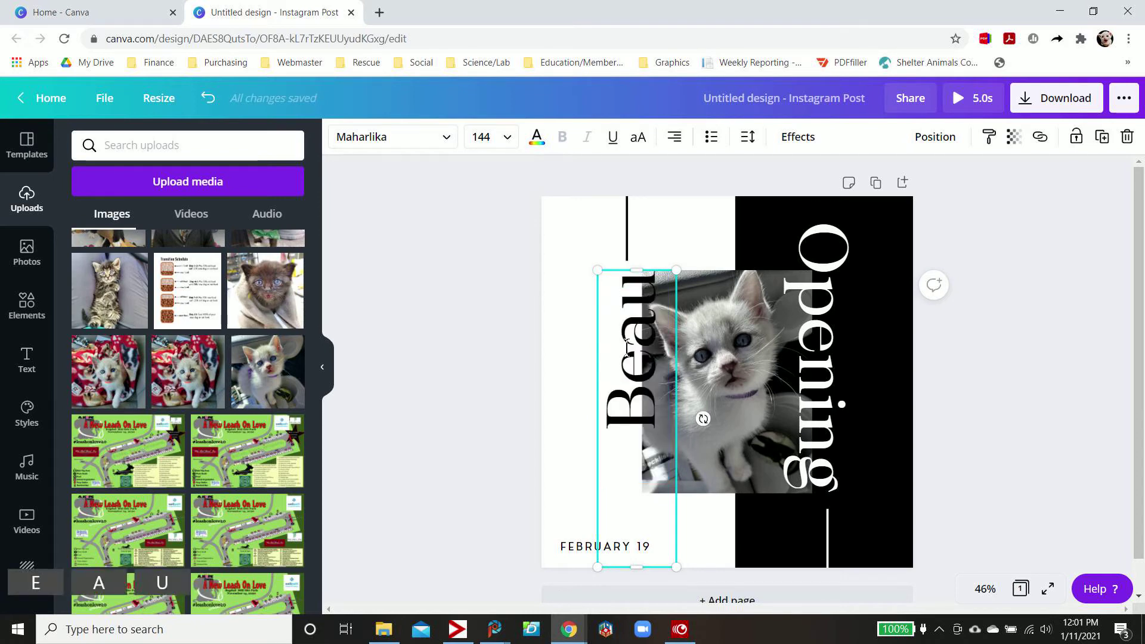
pyautogui.write('tiful')
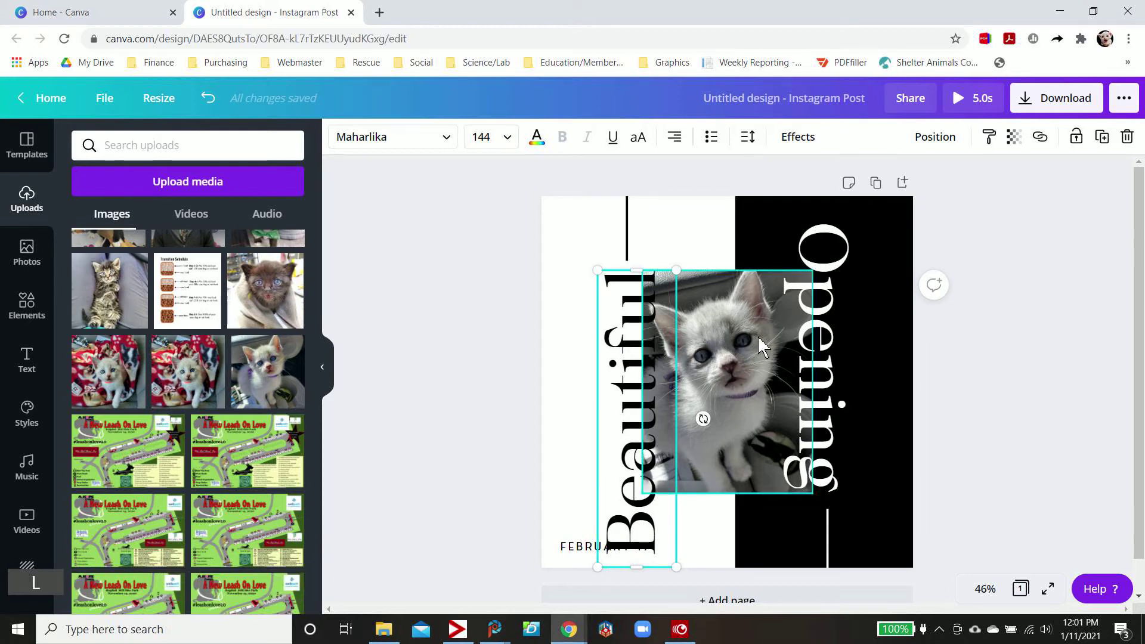
pyautogui.press('BackSpace')
pyautogui.press('BackSpace')
pyautogui.press('BackSpace')
pyautogui.press('BackSpace')
pyautogui.press('BackSpace')
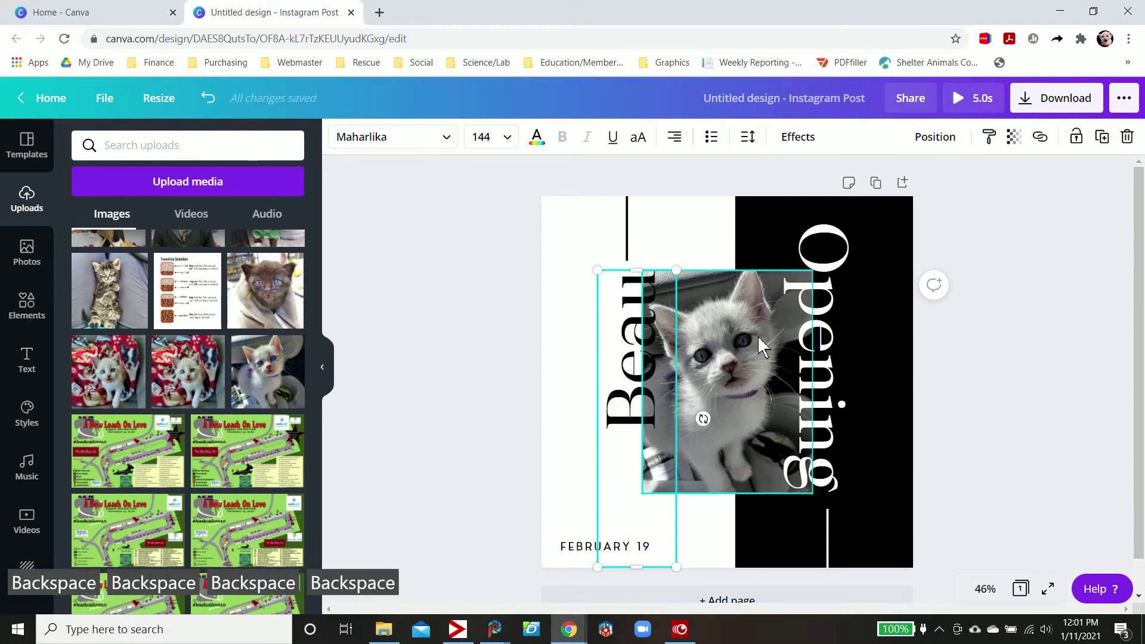
pyautogui.write('tiful')
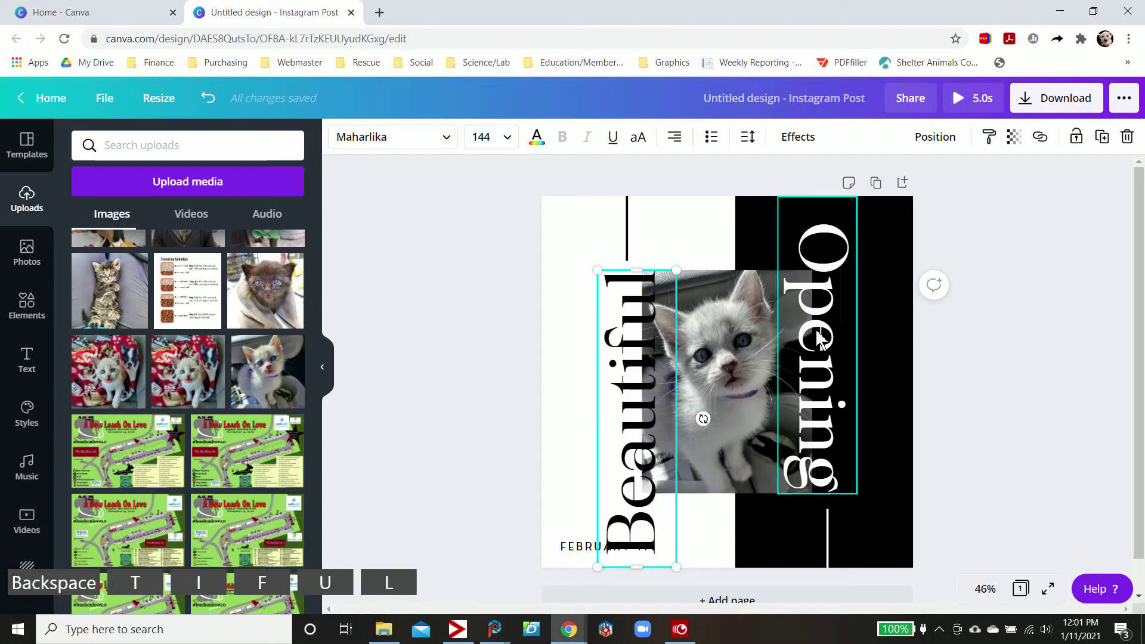
# Replace the vertical heading "Opening" on the black half with "Biscuits".
pyautogui.click(824, 331)
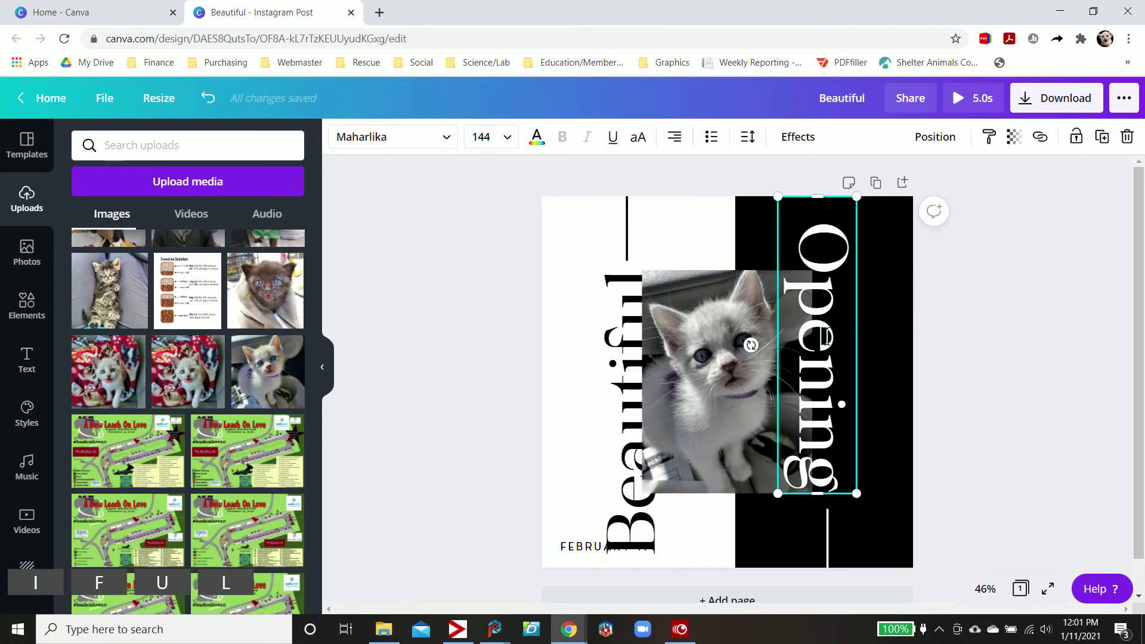
pyautogui.doubleClick(826, 336)
pyautogui.write('Bi')
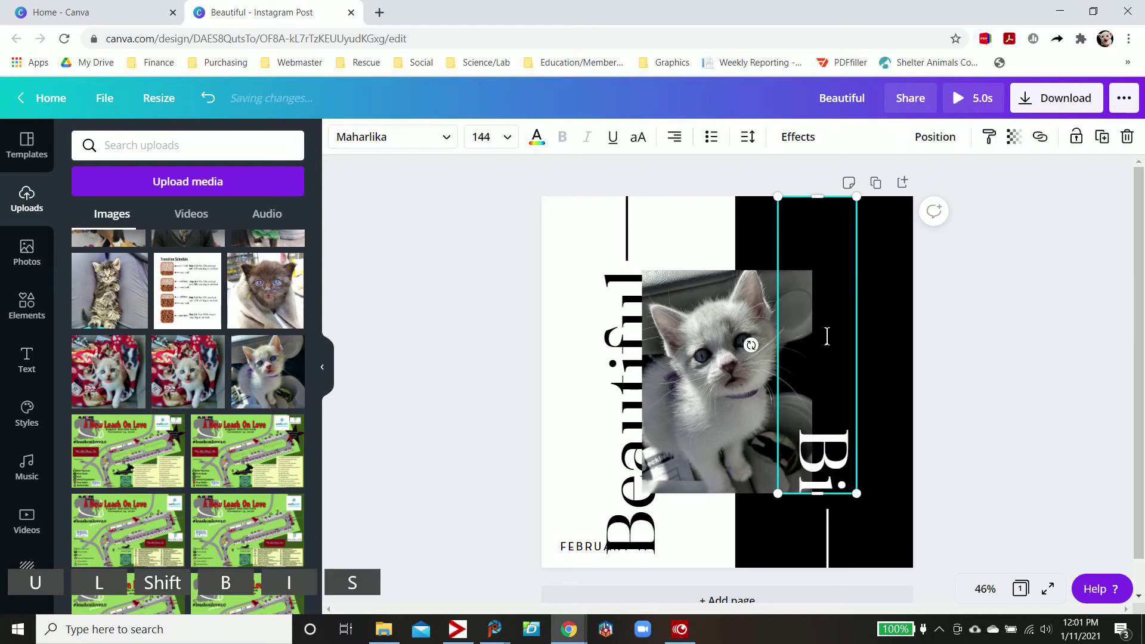
pyautogui.write('scuits')
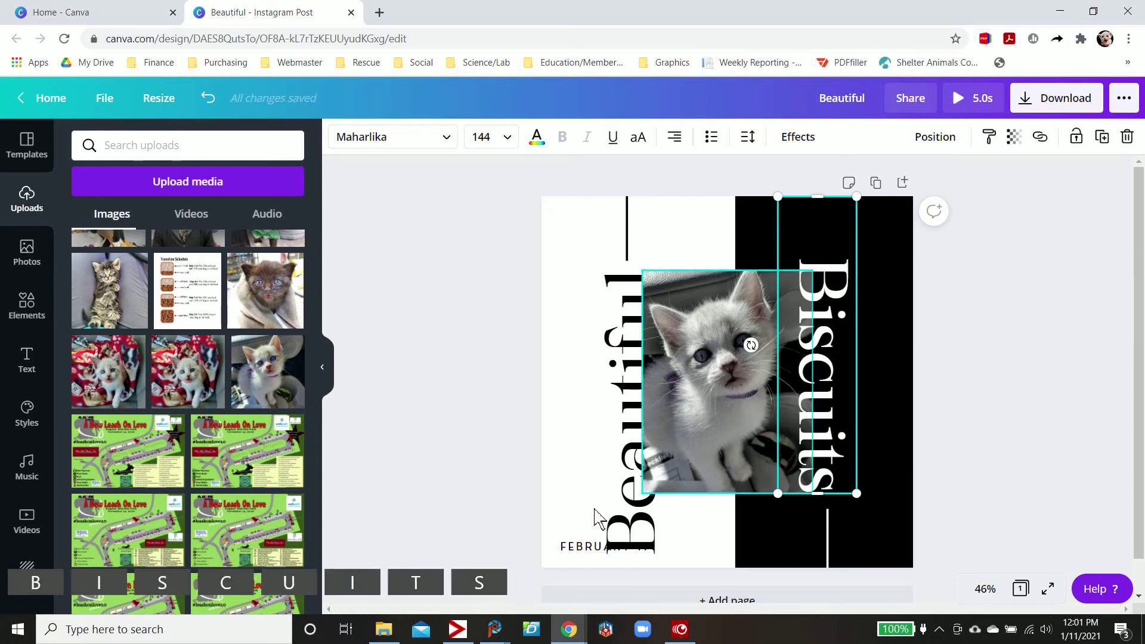
pyautogui.click(582, 545)
pyautogui.click(582, 545)
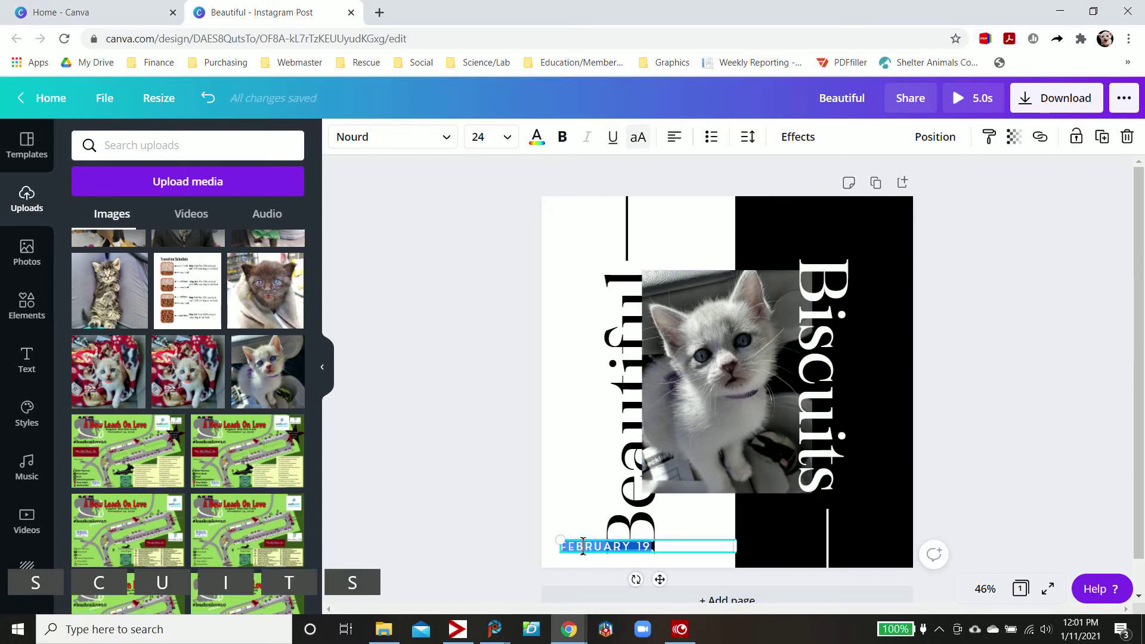
pyautogui.write('www.')
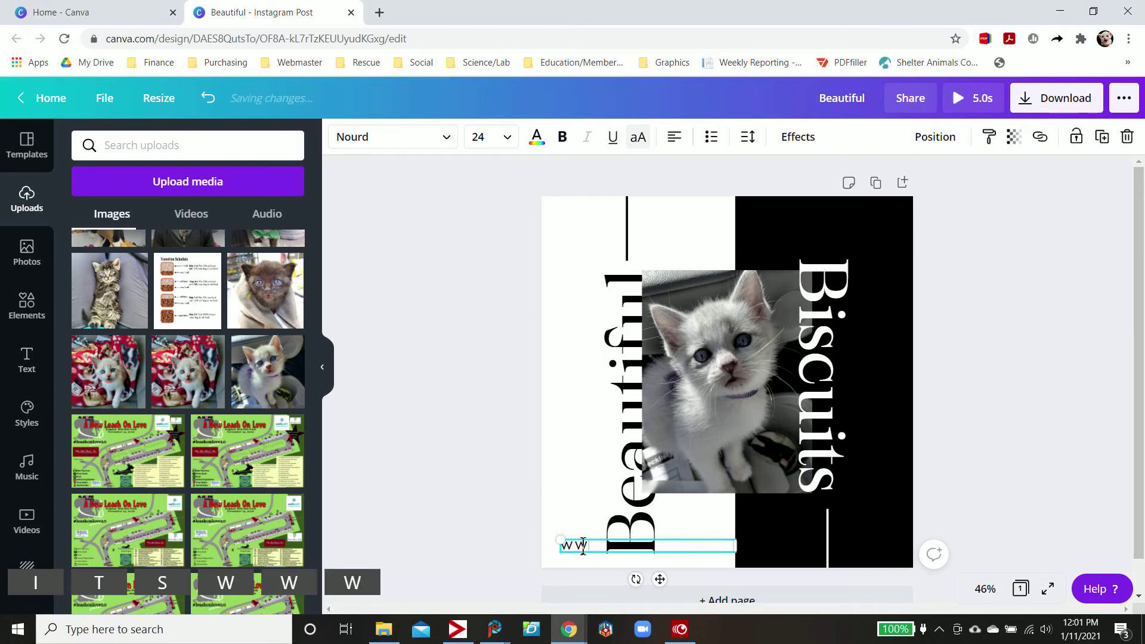
pyautogui.write('ahope')
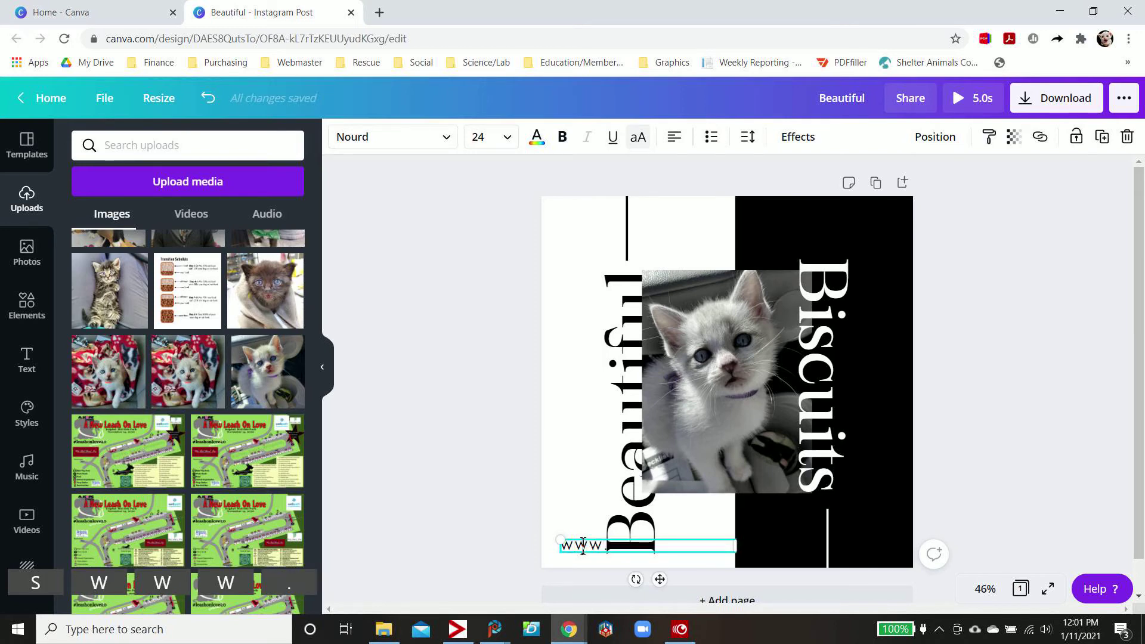
pyautogui.write('4src.com')
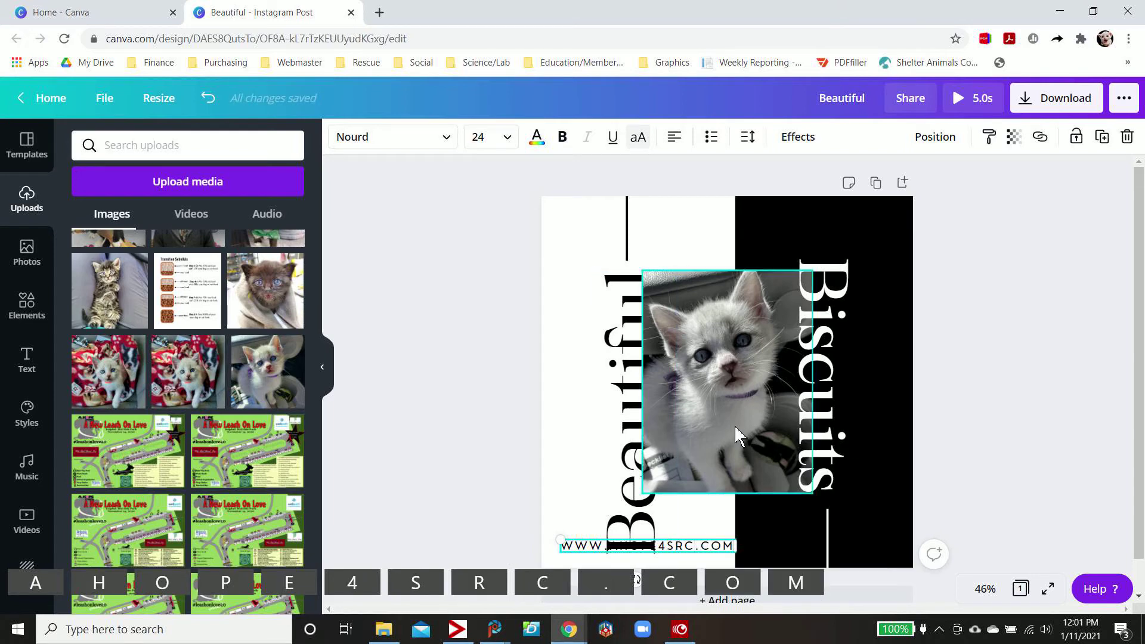
# Move the "Beautiful" heading up and slightly left so it clears the web address and centres on the black vertical line.
pyautogui.click(814, 435)
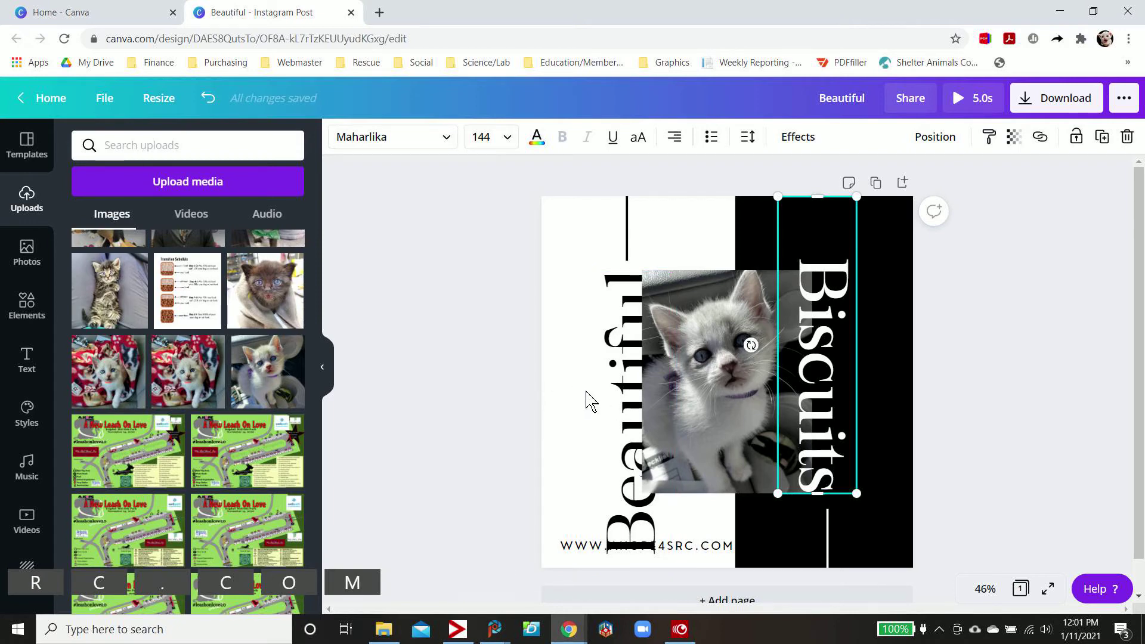
pyautogui.click(617, 398)
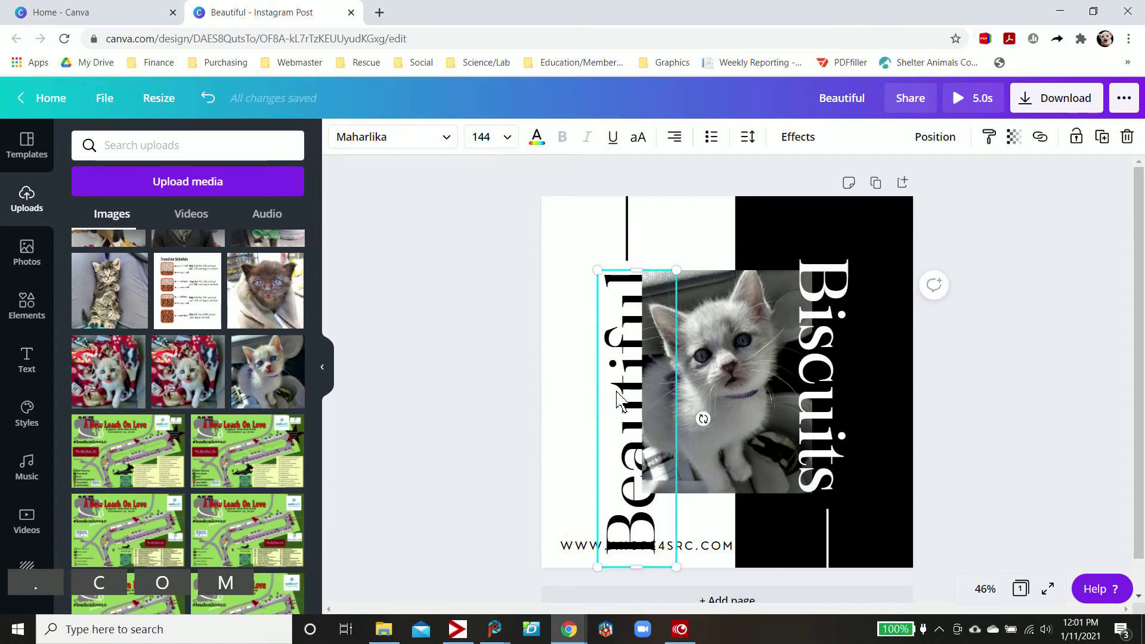
pyautogui.moveTo(617, 394); pyautogui.dragTo(609, 365)
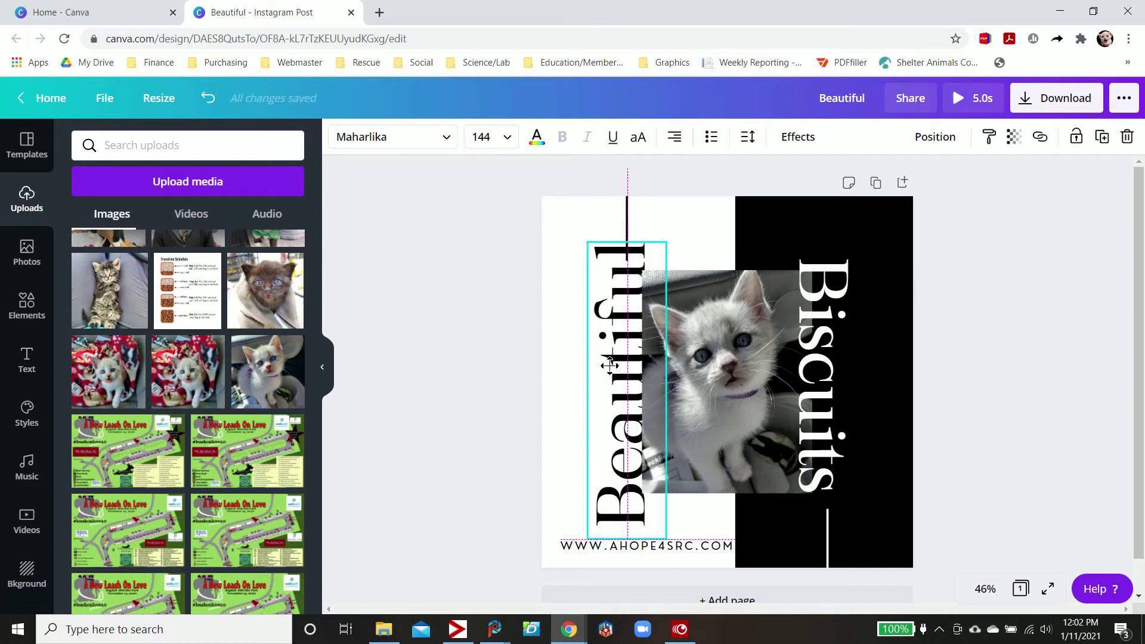
pyautogui.moveTo(609, 365); pyautogui.dragTo(609, 364)
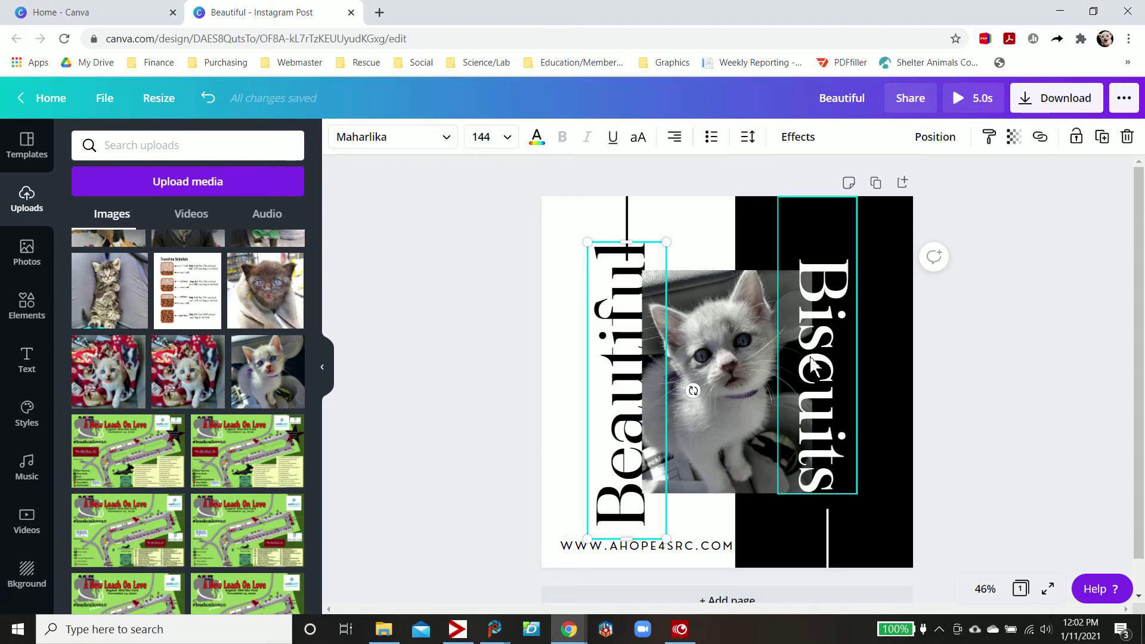
# Move the black vertical line up so it ends just above the "Beautiful" heading.
pyautogui.click(627, 215)
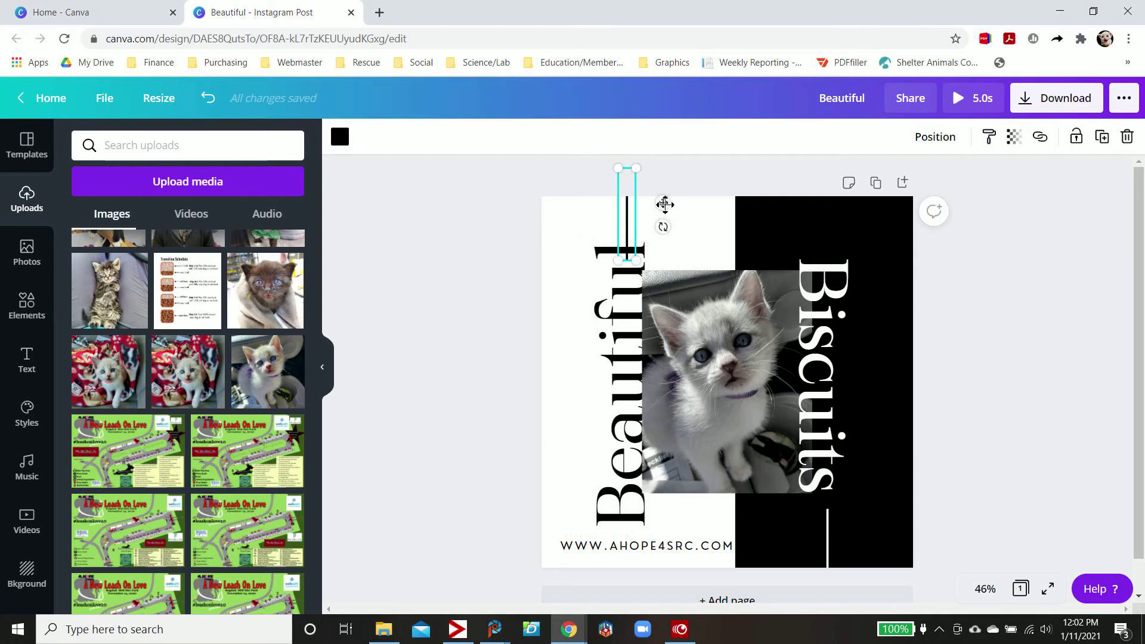
pyautogui.moveTo(662, 199); pyautogui.dragTo(662, 184)
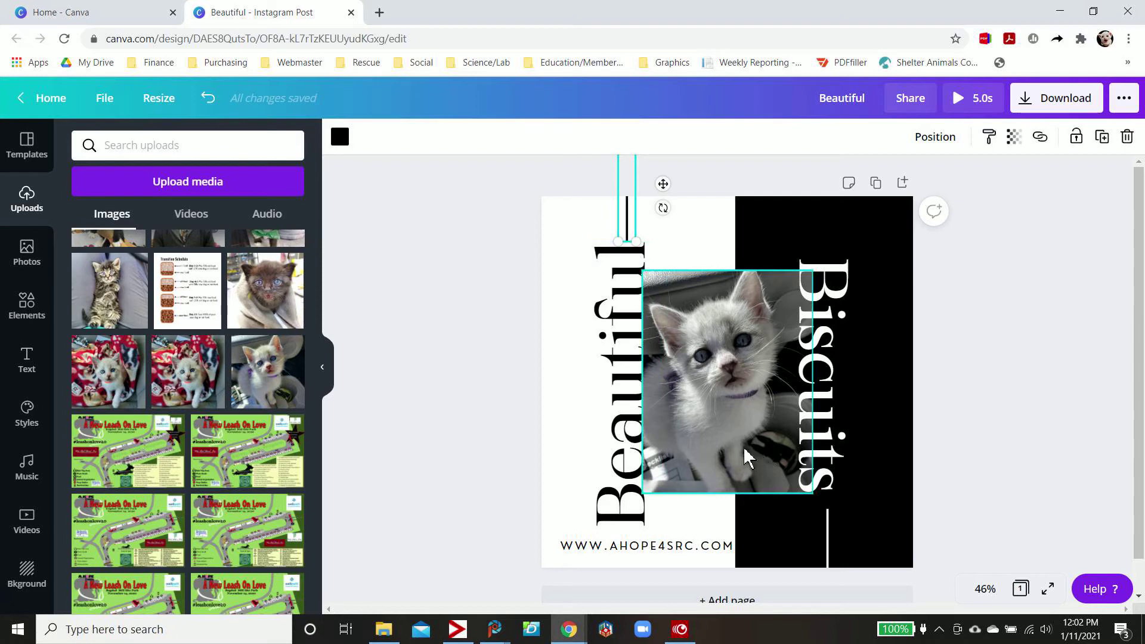
pyautogui.click(898, 520)
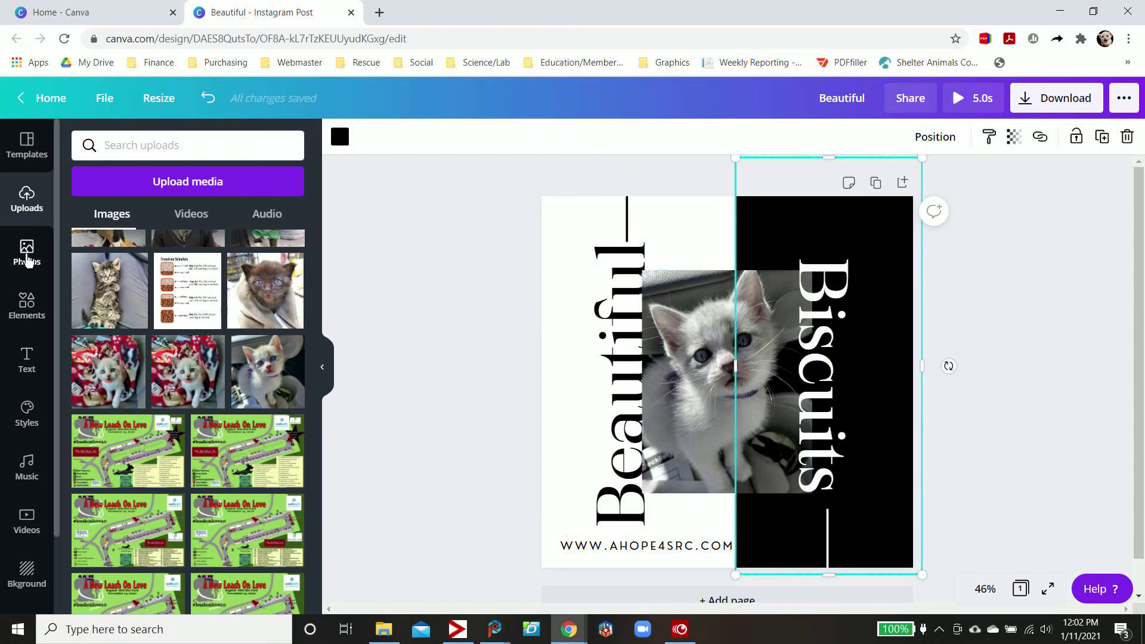
# Add a recently used square element and stretch it into a horizontal band spanning the post's full width across the kitten photo.
pyautogui.click(26, 256)
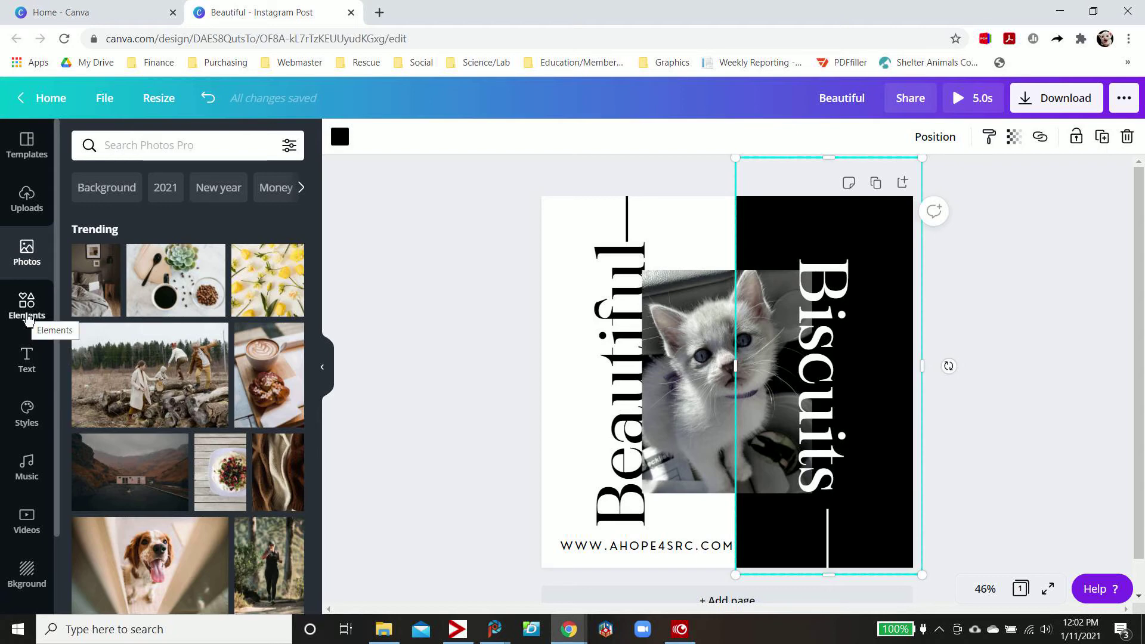
pyautogui.click(28, 319)
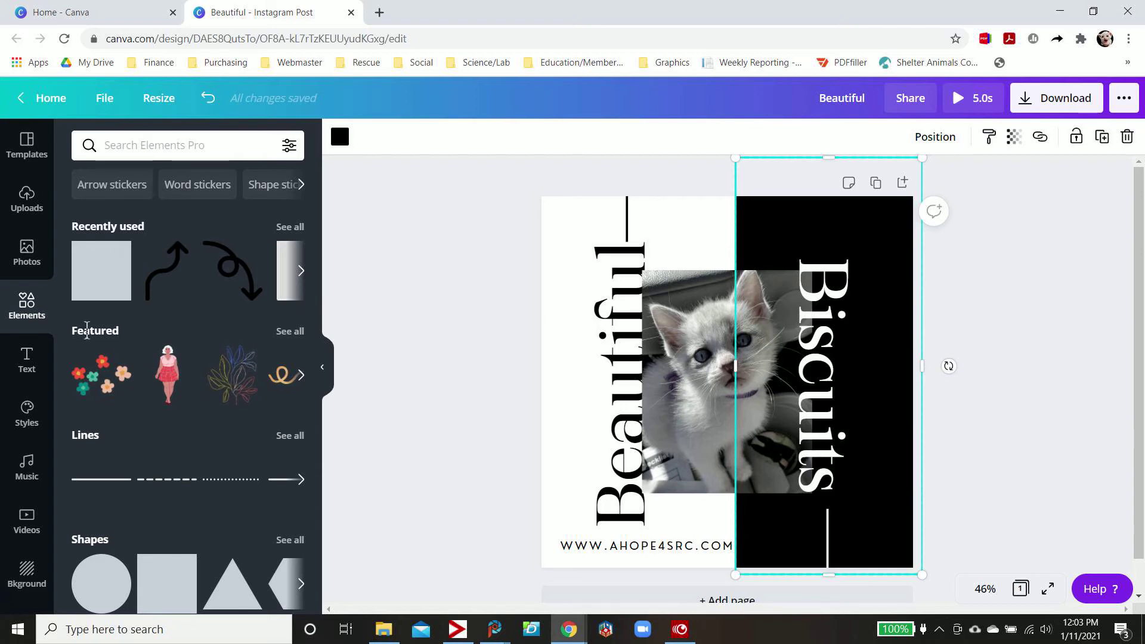
pyautogui.click(111, 274)
pyautogui.moveTo(634, 379); pyautogui.dragTo(514, 383)
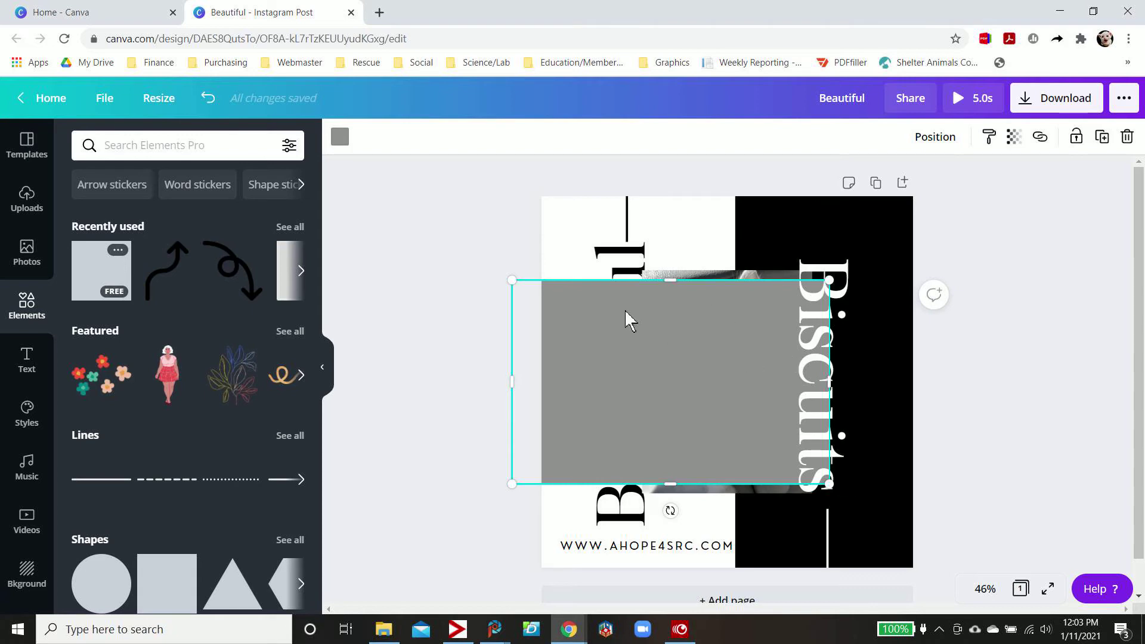
pyautogui.moveTo(517, 280); pyautogui.dragTo(505, 308)
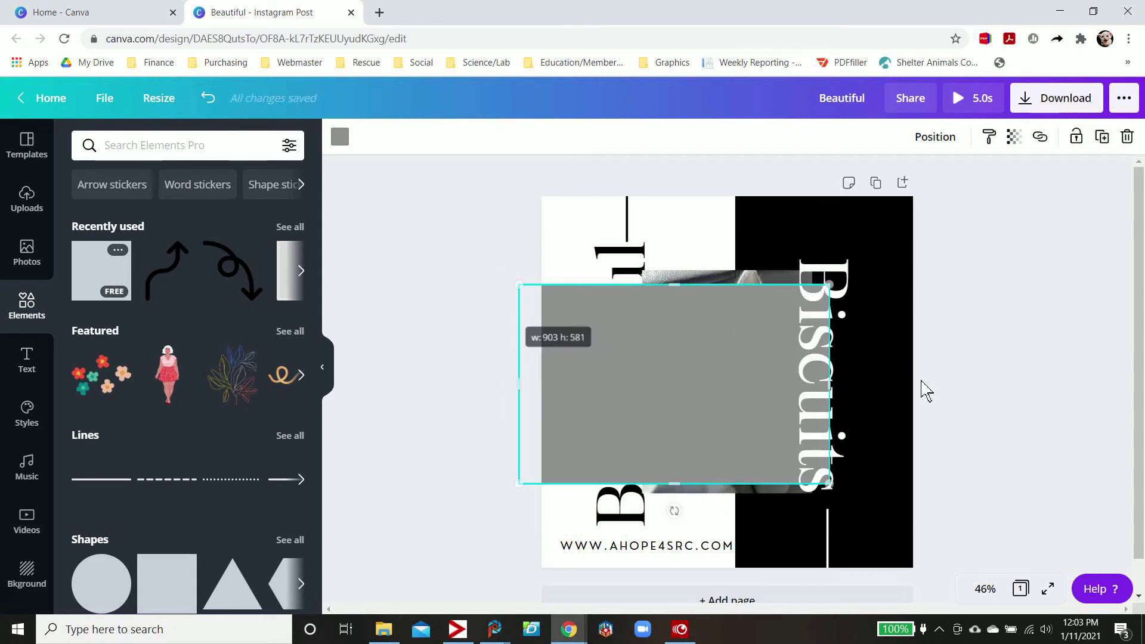
pyautogui.moveTo(832, 388); pyautogui.dragTo(955, 388)
pyautogui.moveTo(738, 484); pyautogui.dragTo(741, 437)
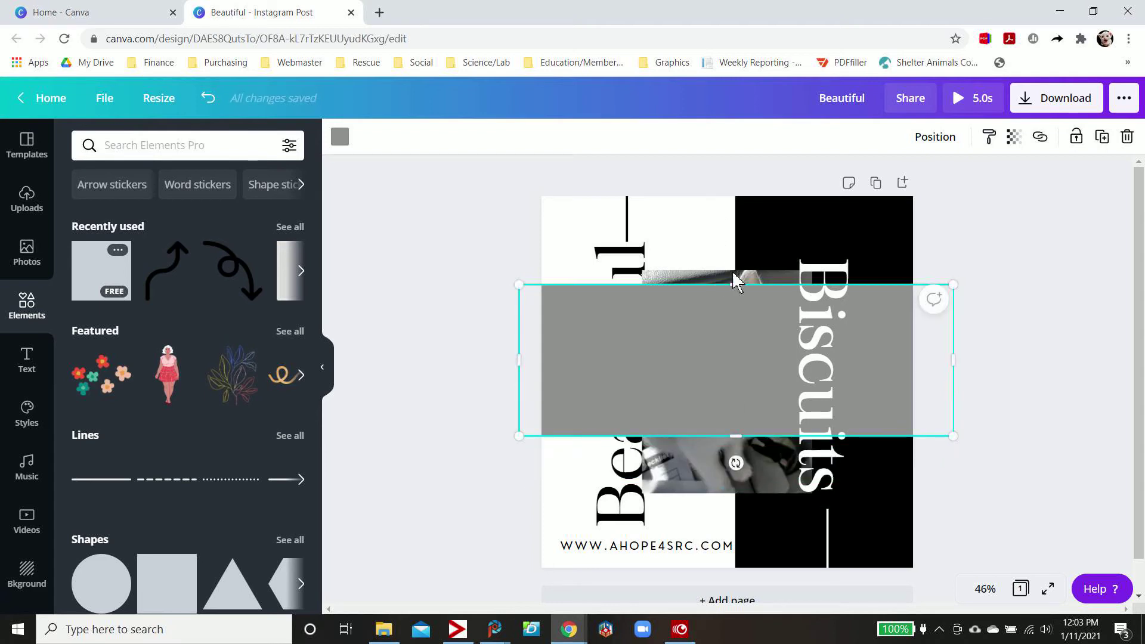
pyautogui.moveTo(738, 285); pyautogui.dragTo(739, 304)
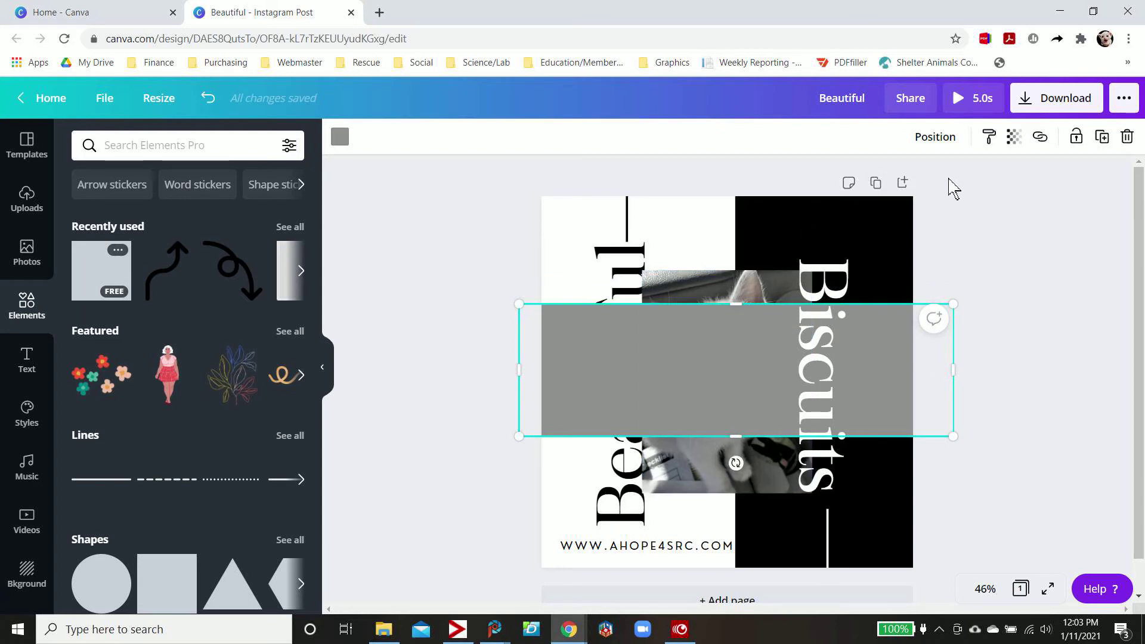
# Send the horizontal band backward twice so it sits behind the kitten photo and the "Beautiful" heading.
pyautogui.click(945, 141)
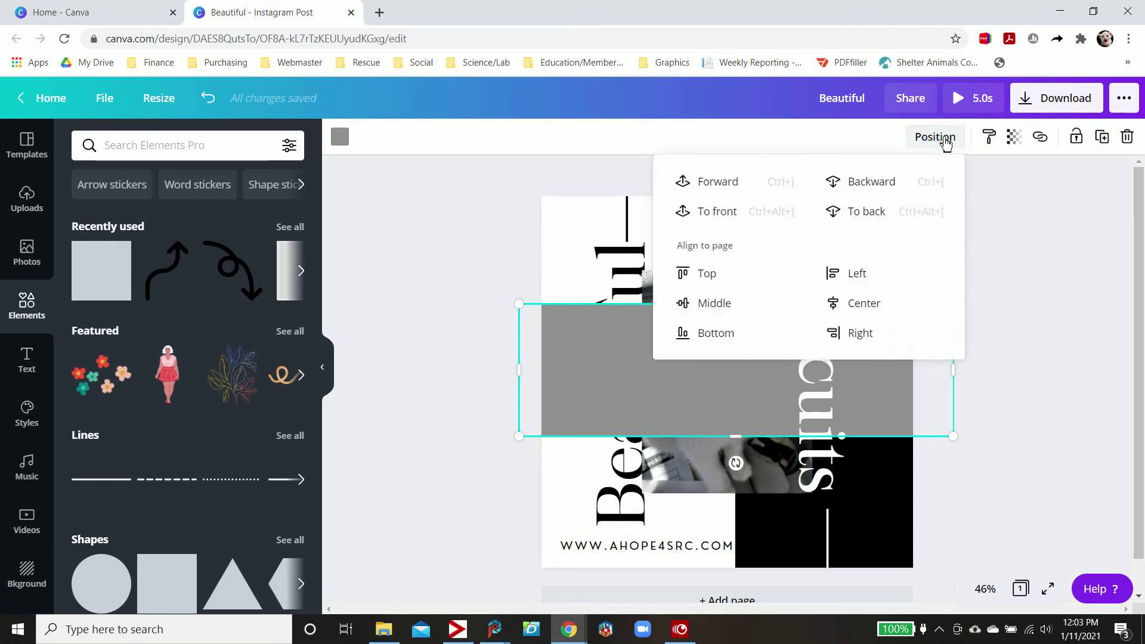
pyautogui.click(865, 187)
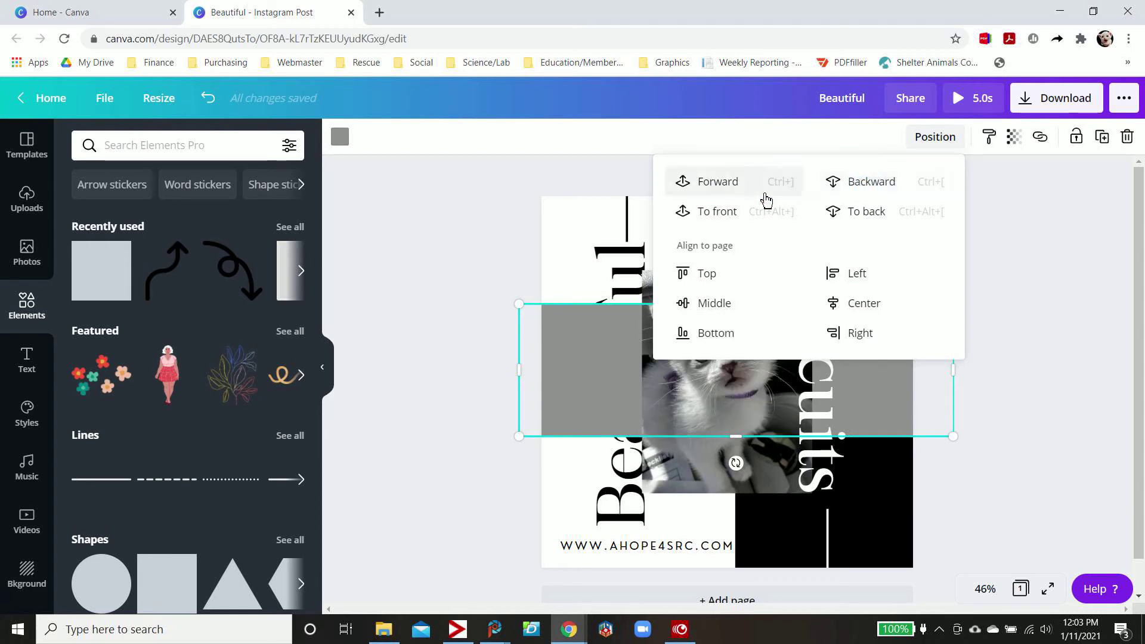
pyautogui.click(877, 188)
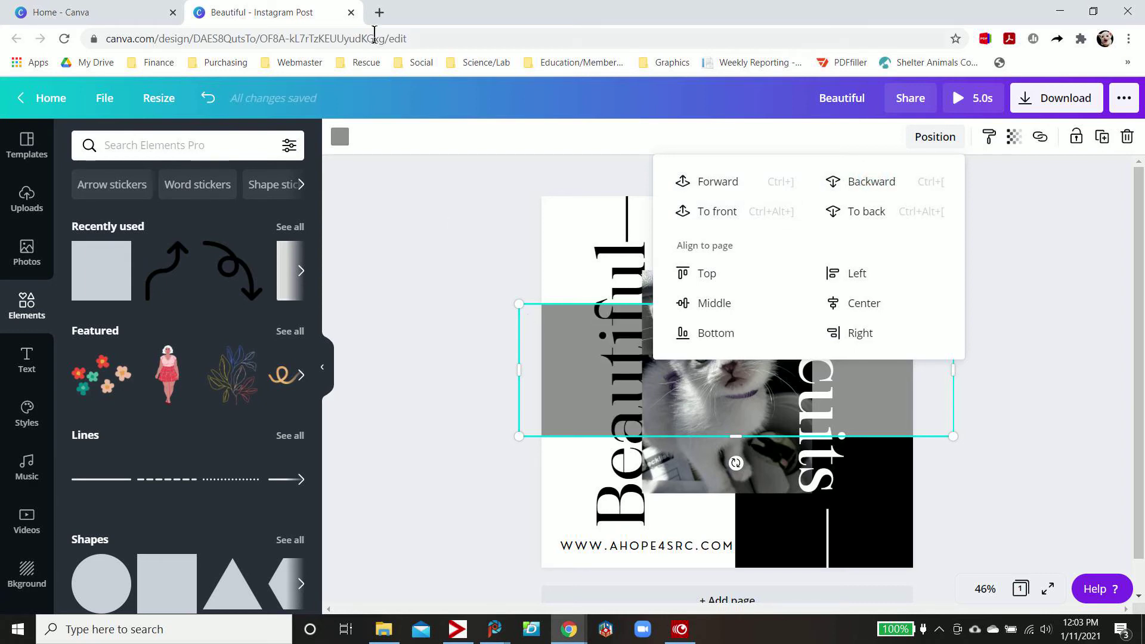
# Recolour the horizontal band with the light blue from the A HOPE Logo Colors.
pyautogui.click(340, 136)
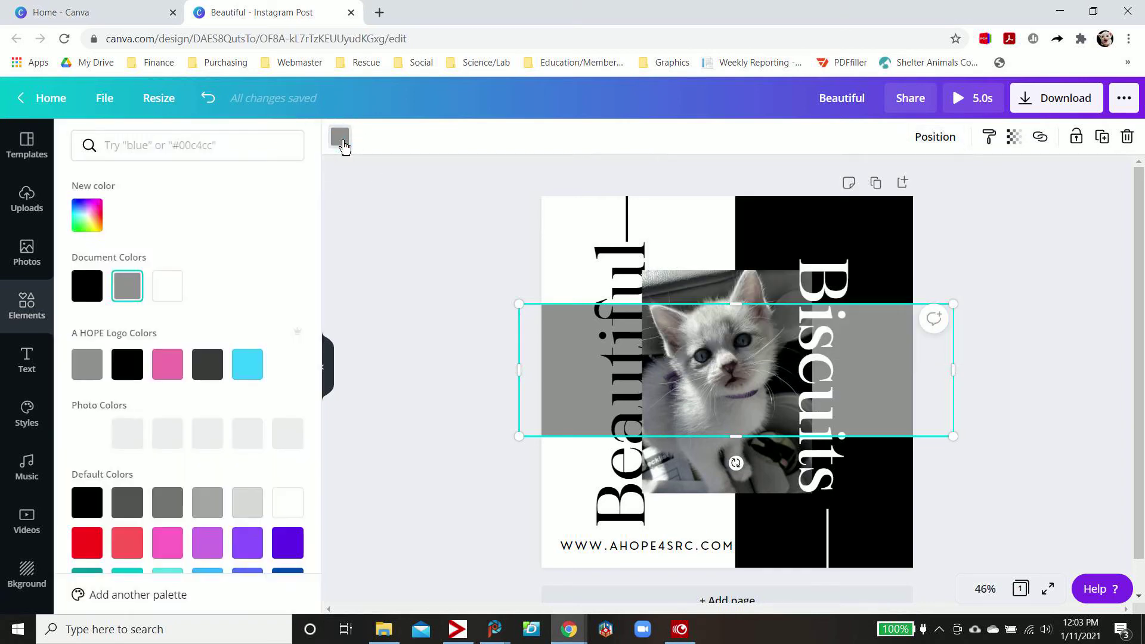
pyautogui.click(246, 366)
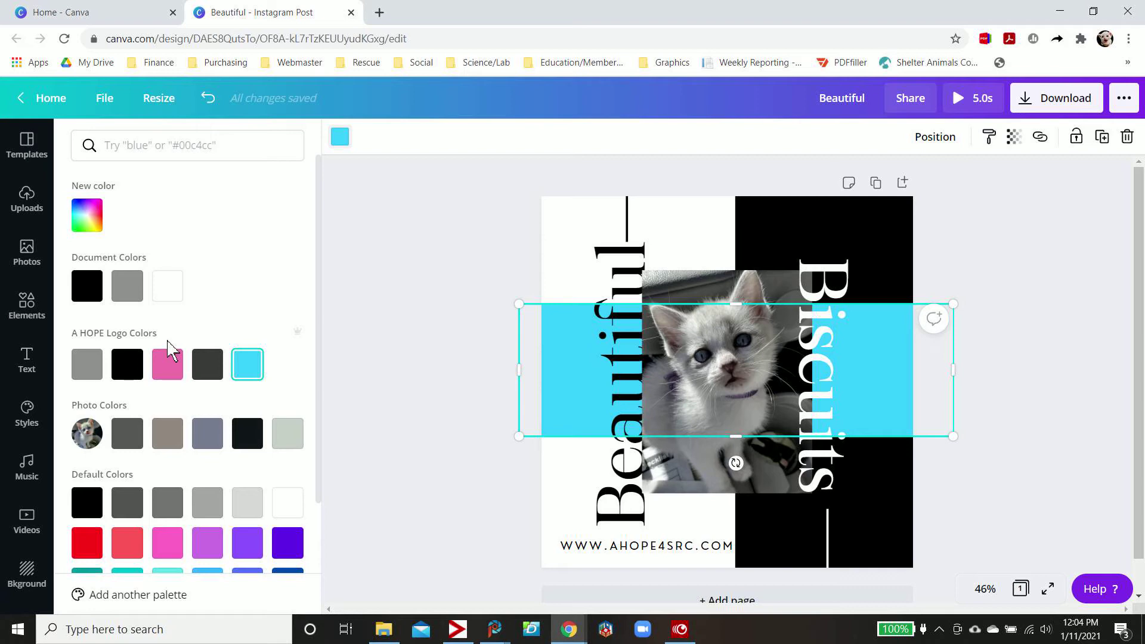
pyautogui.click(592, 265)
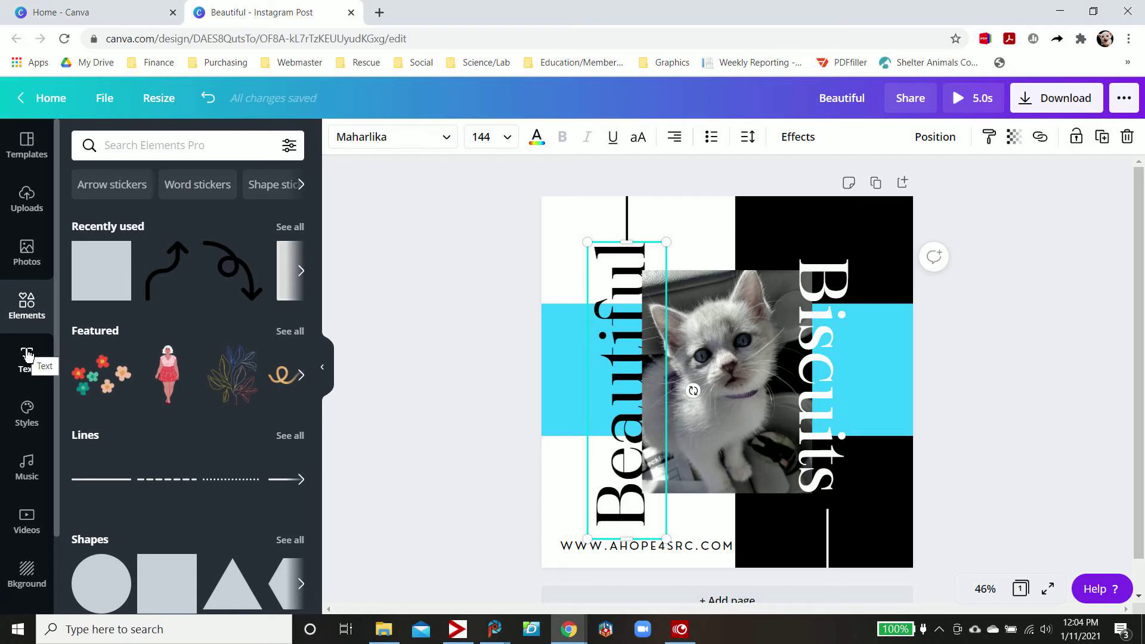
# Add the grey dog-and-cat silhouette from the shared Logos folder, shrunk and placed in the lower part of the black half.
pyautogui.scroll(-2, 31, 547)
pyautogui.click(30, 544)
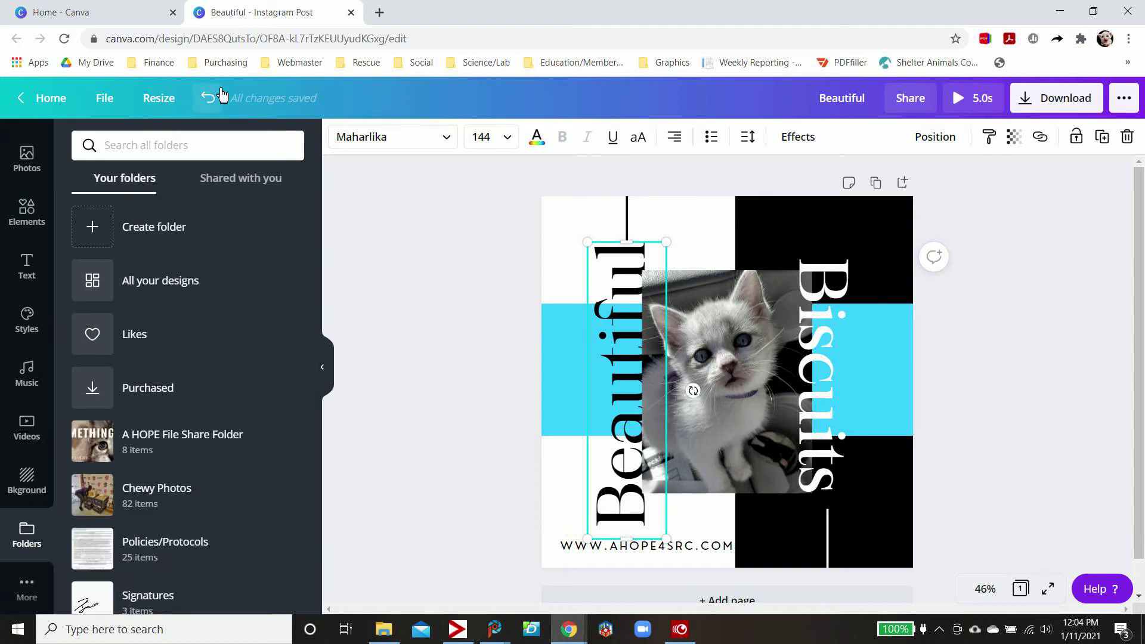
pyautogui.click(256, 185)
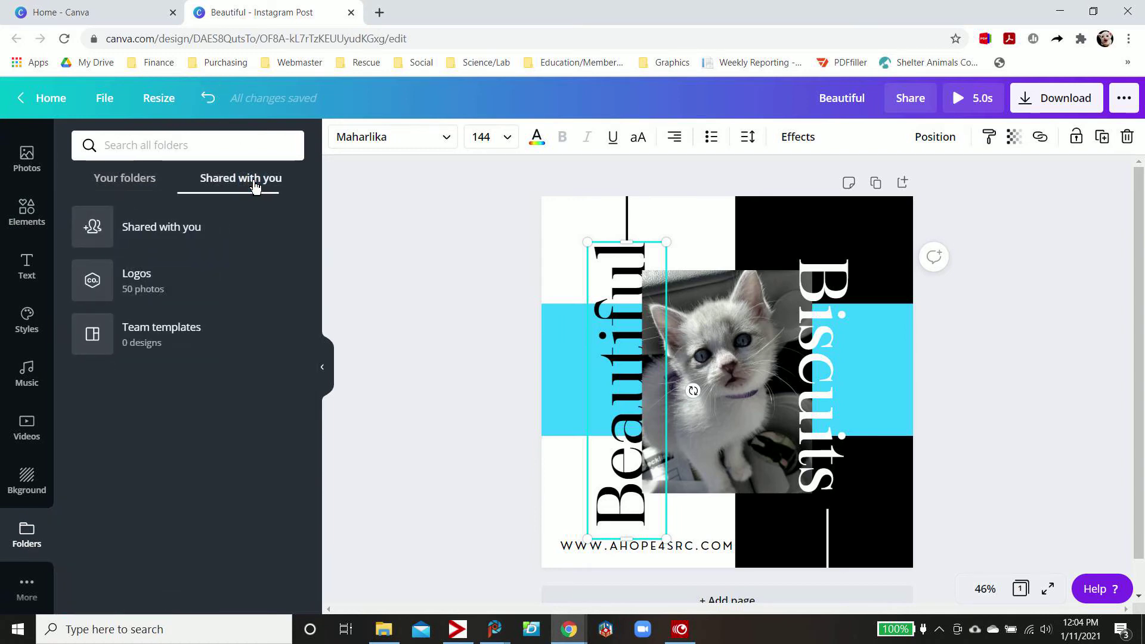
pyautogui.click(145, 287)
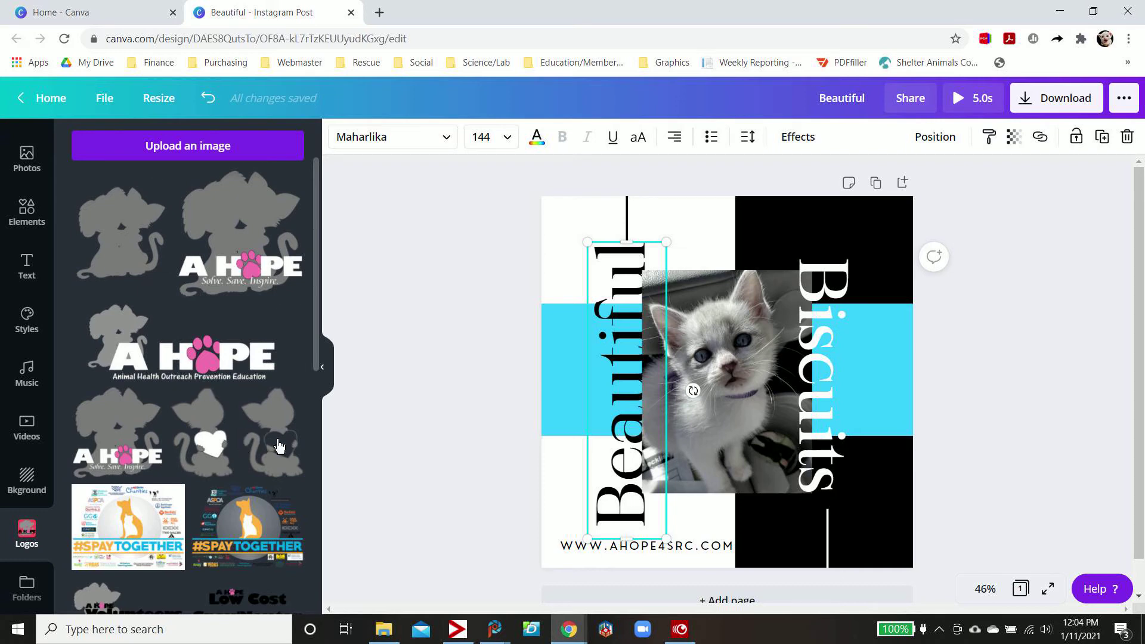
pyautogui.click(139, 273)
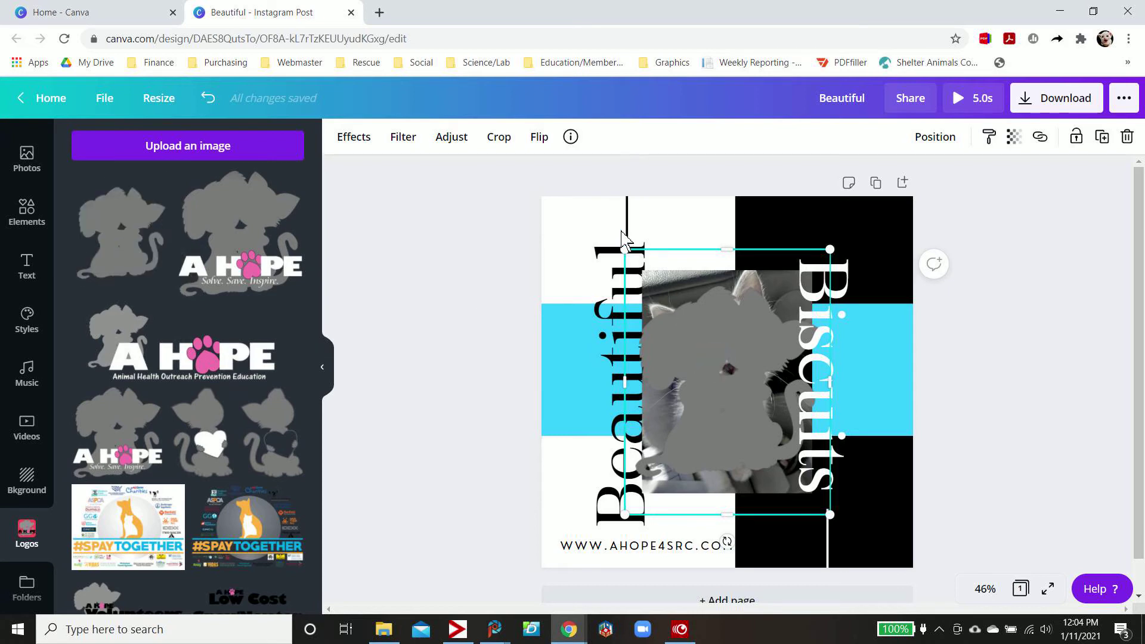
pyautogui.moveTo(626, 248); pyautogui.dragTo(737, 392)
pyautogui.moveTo(764, 467); pyautogui.dragTo(828, 518)
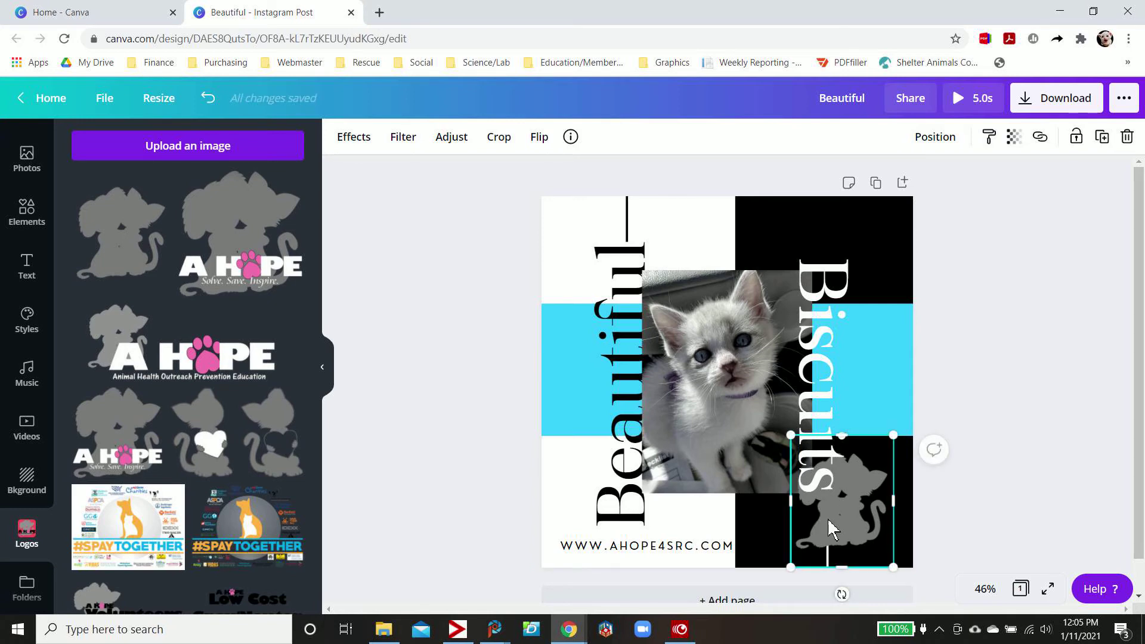
# Nudge the silhouette logo up and slightly left over the end of the "Biscuits" heading.
pyautogui.press('Up')
pyautogui.press('Up')
pyautogui.press('Up')
pyautogui.press('Up')
pyautogui.press('Up')
pyautogui.press('Up')
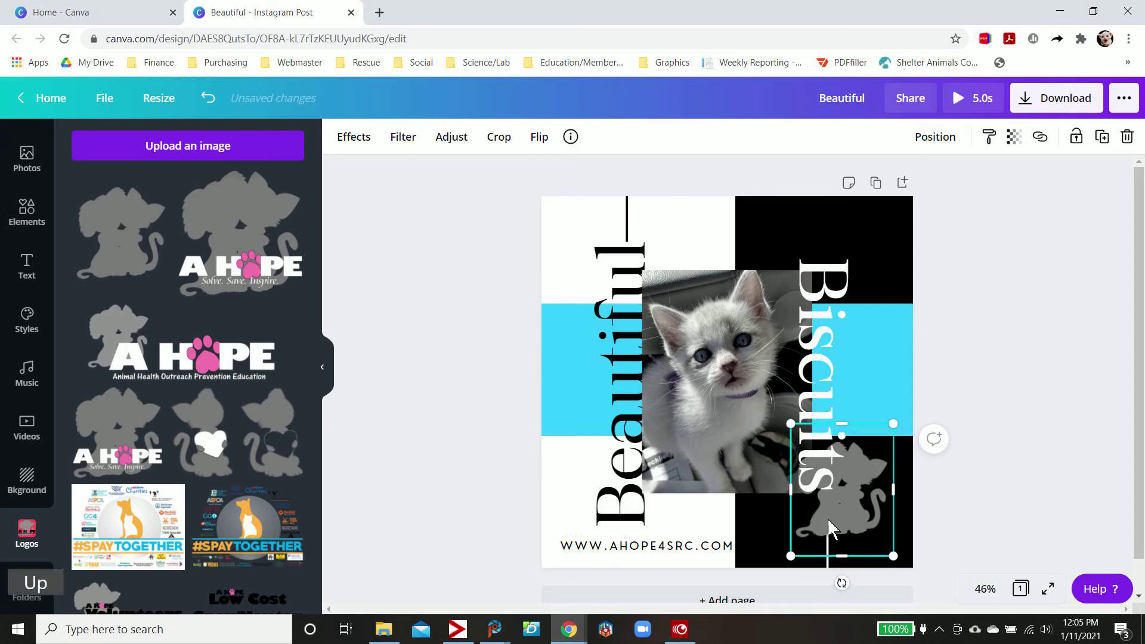
pyautogui.press('Left')
pyautogui.press('Left')
pyautogui.press('Left')
pyautogui.press('Left')
pyautogui.press('Left')
pyautogui.press('Left')
pyautogui.press('Left')
pyautogui.press('Left')
pyautogui.press('Left')
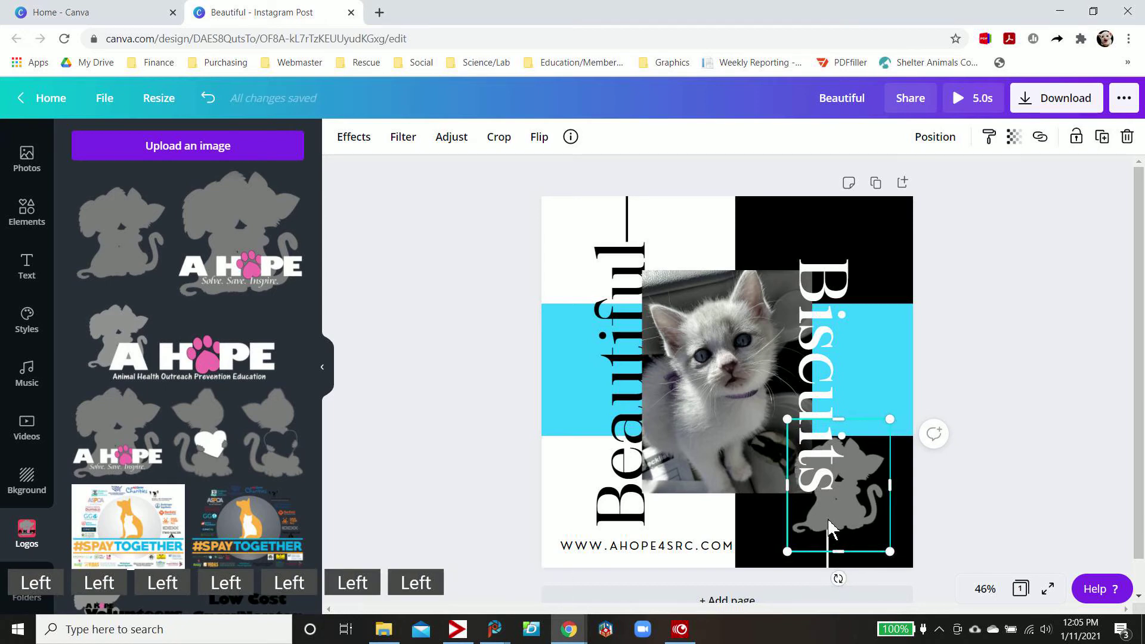
pyautogui.press('shift')
pyautogui.hotkey('shift', 'Up')
pyautogui.hotkey('shift', 'Up')
pyautogui.hotkey('shift', 'Up')
pyautogui.hotkey('shift', 'Up')
pyautogui.hotkey('shift', 'Up')
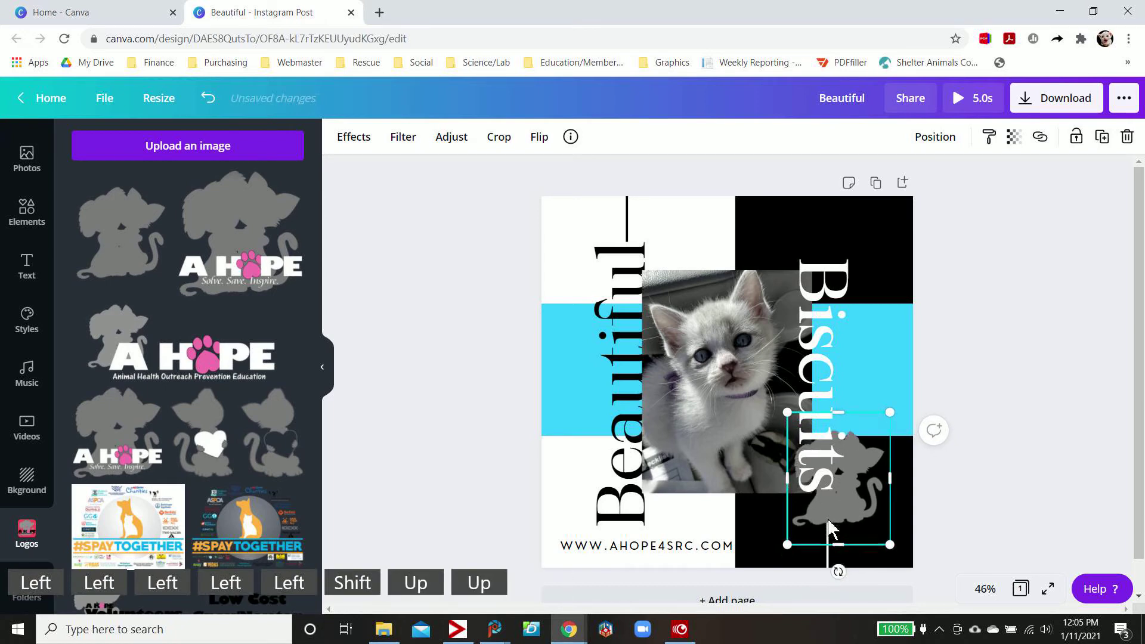
pyautogui.hotkey('shift', 'Down')
pyautogui.hotkey('shift', 'Down')
pyautogui.hotkey('shift', 'Down')
pyautogui.hotkey('shift', 'Down')
pyautogui.hotkey('shift', 'Down')
pyautogui.hotkey('shift', 'Down')
pyautogui.hotkey('shift', 'Down')
pyautogui.hotkey('shift', 'Down')
pyautogui.hotkey('shift', 'Down')
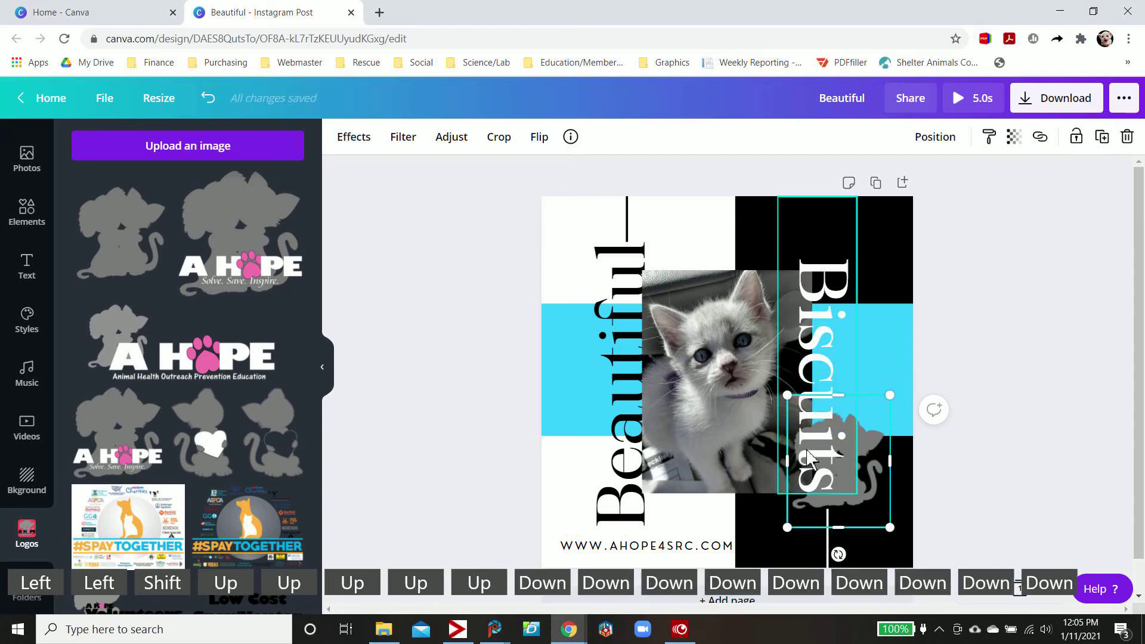
# Shrink the silhouette logo further and fit it into the black half's lower right corner, beside the white vertical line.
pyautogui.moveTo(809, 421); pyautogui.dragTo(812, 427)
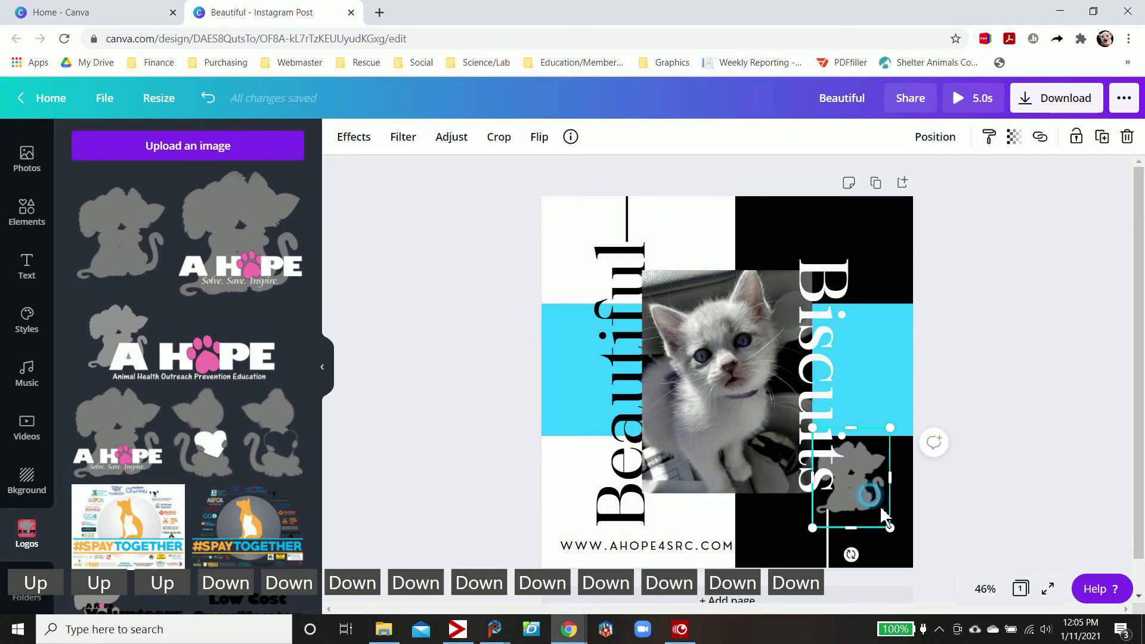
pyautogui.moveTo(881, 507); pyautogui.dragTo(922, 533)
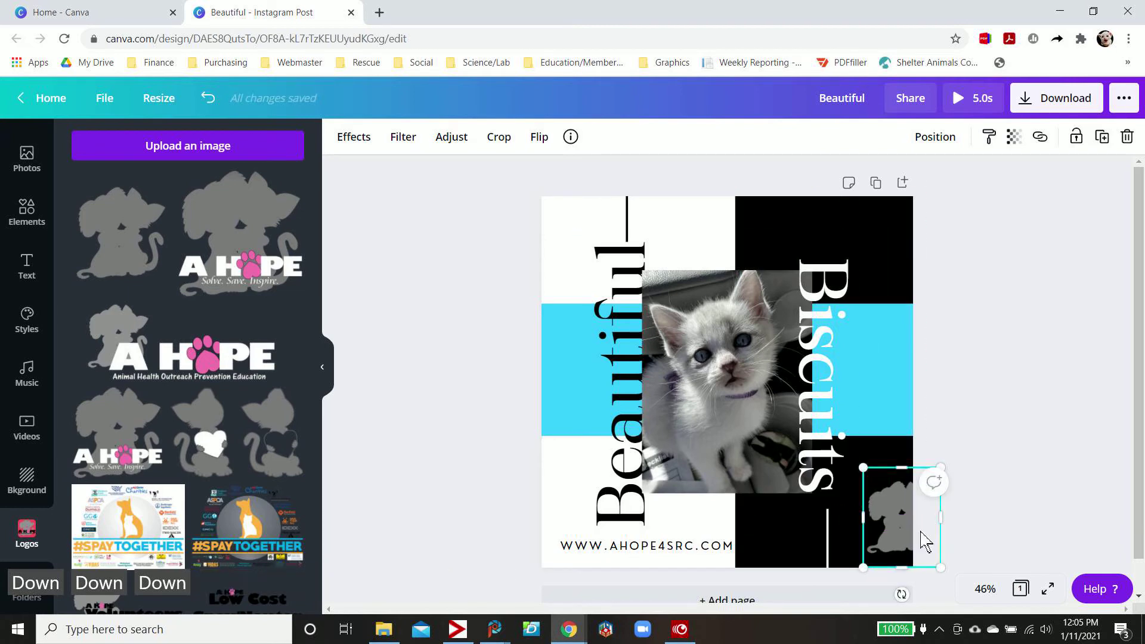
pyautogui.press('Left')
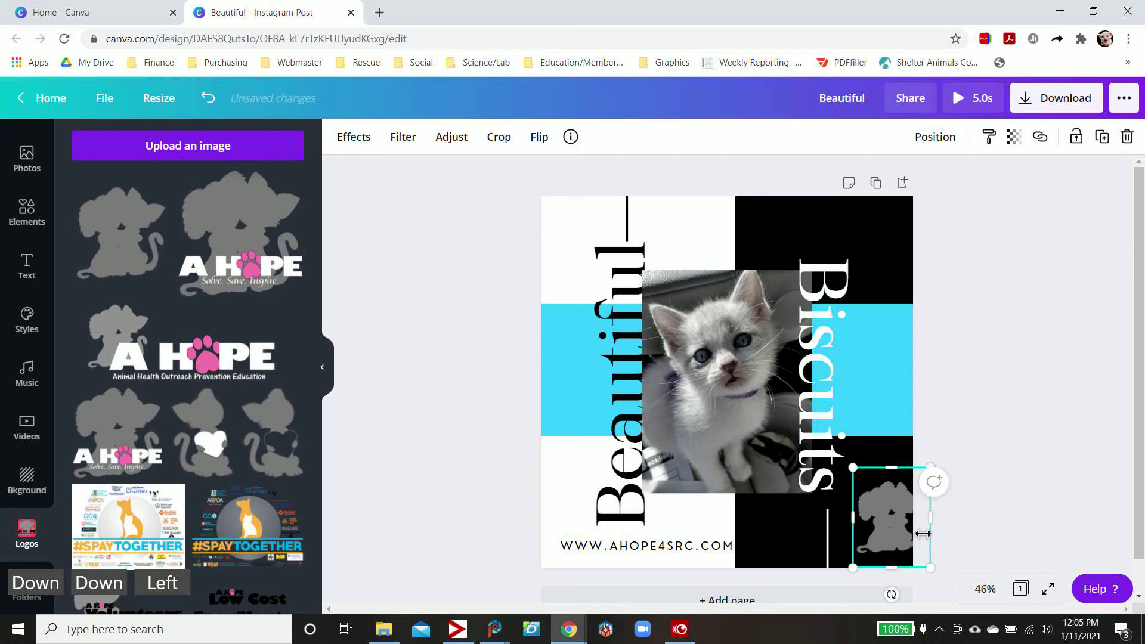
pyautogui.press('Left')
pyautogui.press('Left')
pyautogui.press('Left')
pyautogui.press('Left')
pyautogui.press('Left')
pyautogui.press('Left')
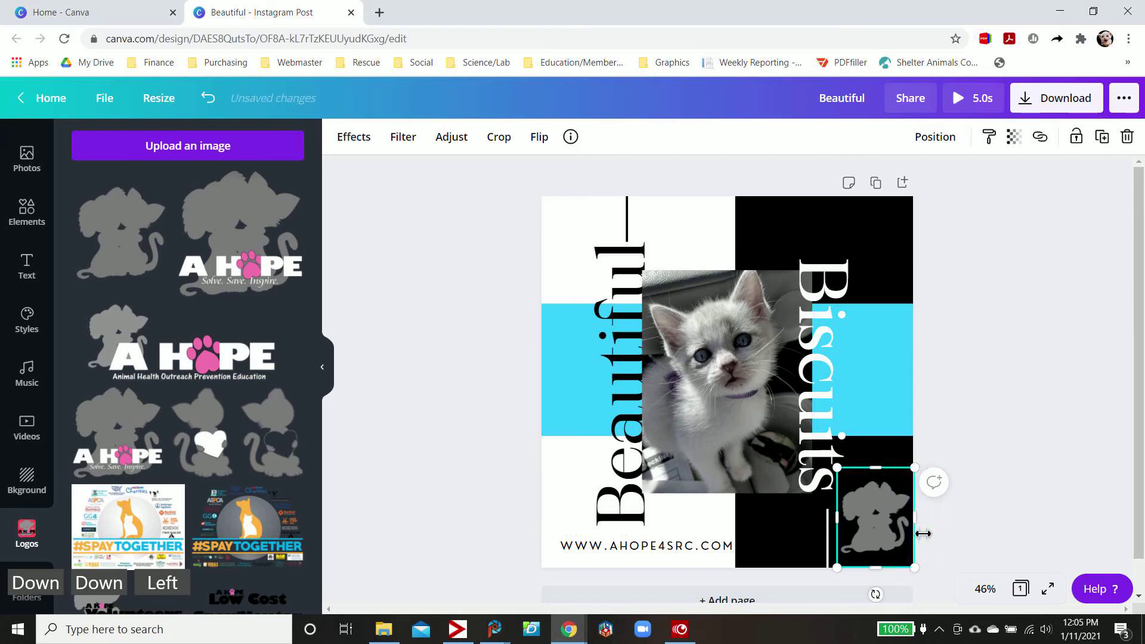
pyautogui.press('Left')
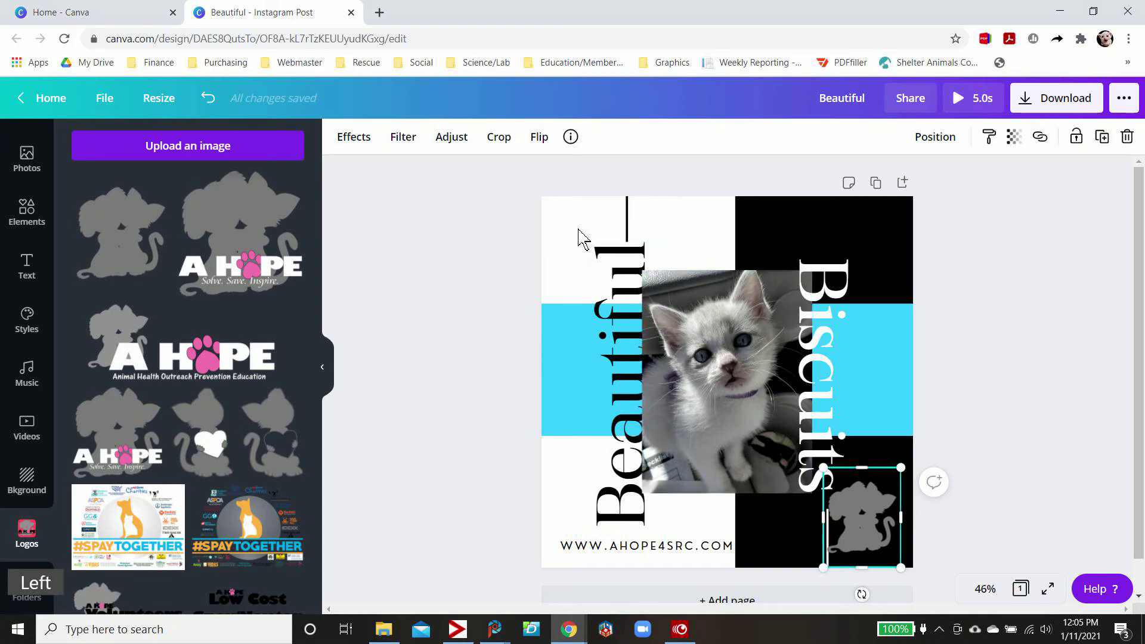
pyautogui.click(603, 233)
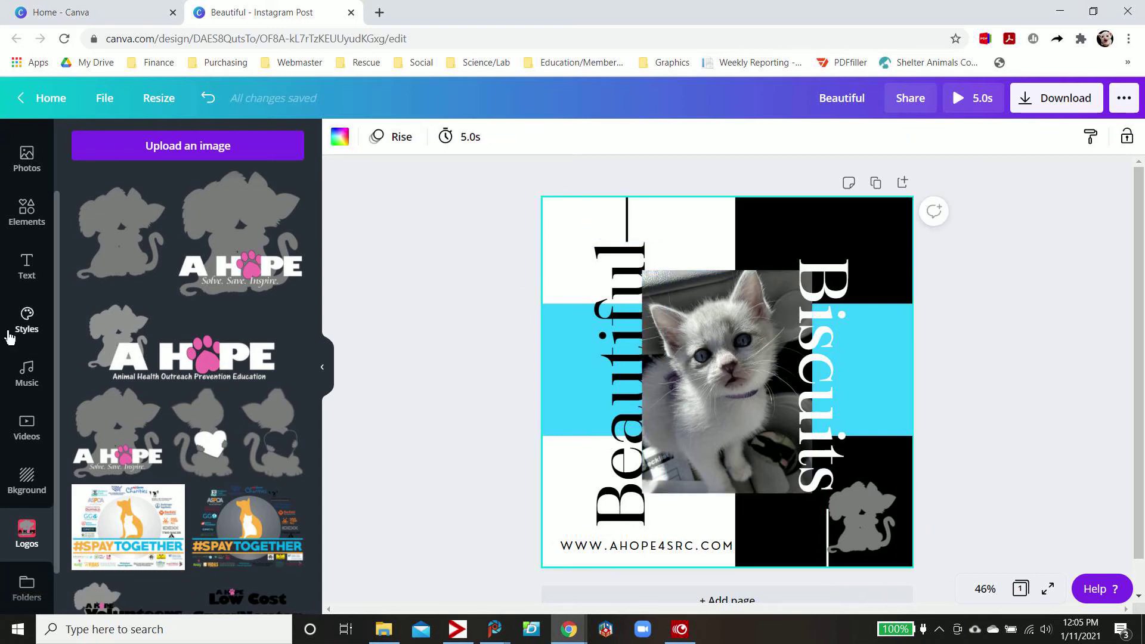
# Examine the available text presets and the Brand Kit fonts and colours among the styles.
pyautogui.scroll(2, 12, 337)
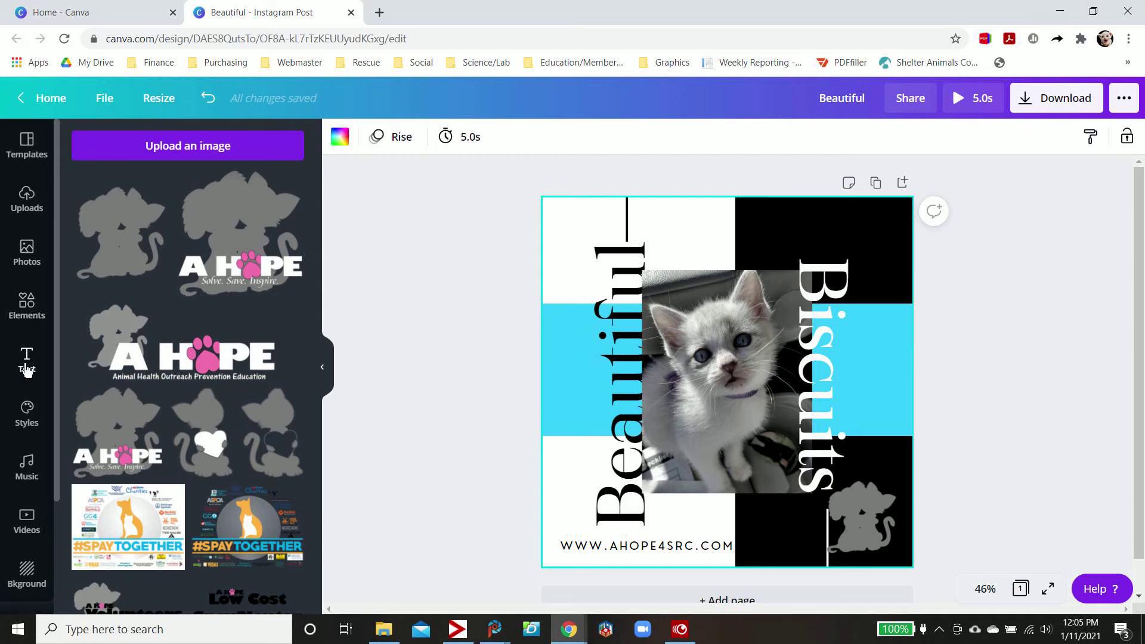
pyautogui.click(26, 360)
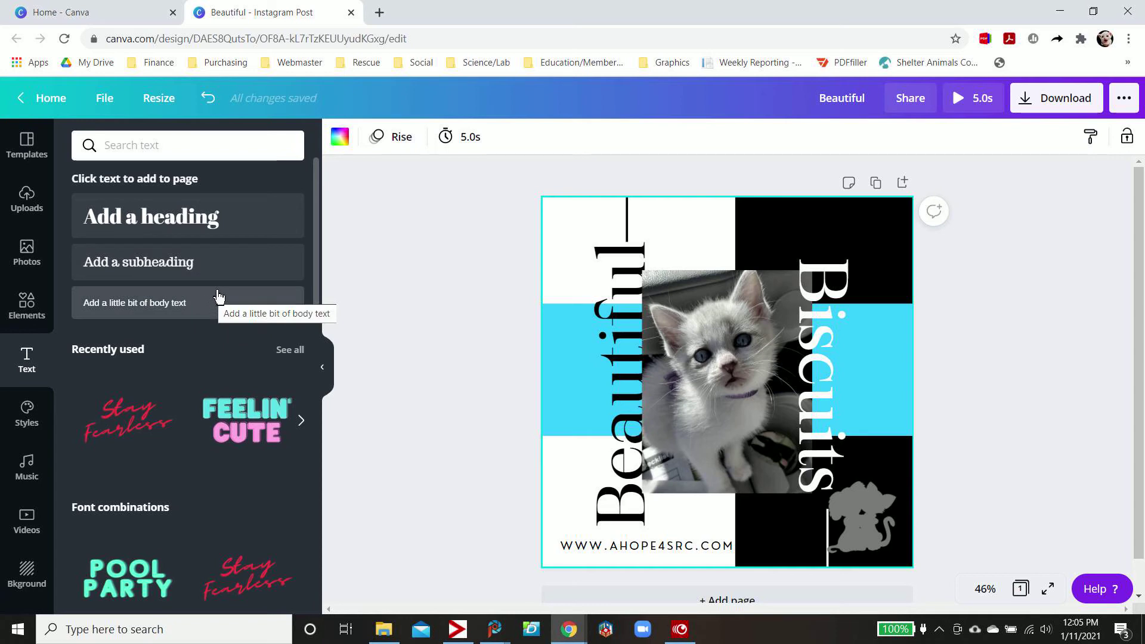
pyautogui.click(634, 366)
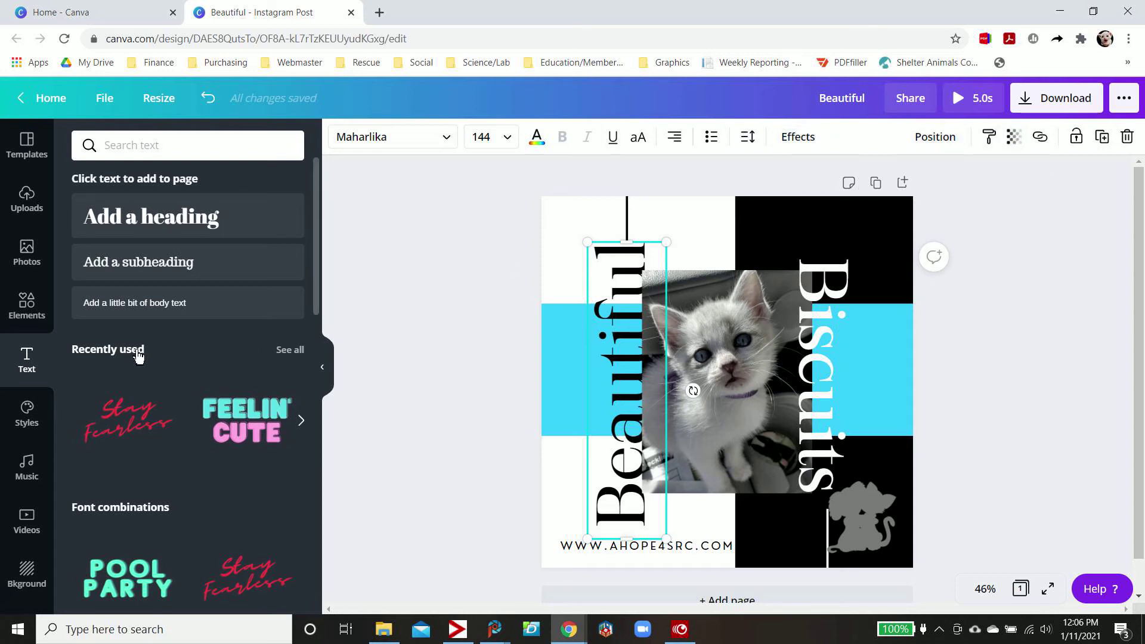
pyautogui.click(48, 417)
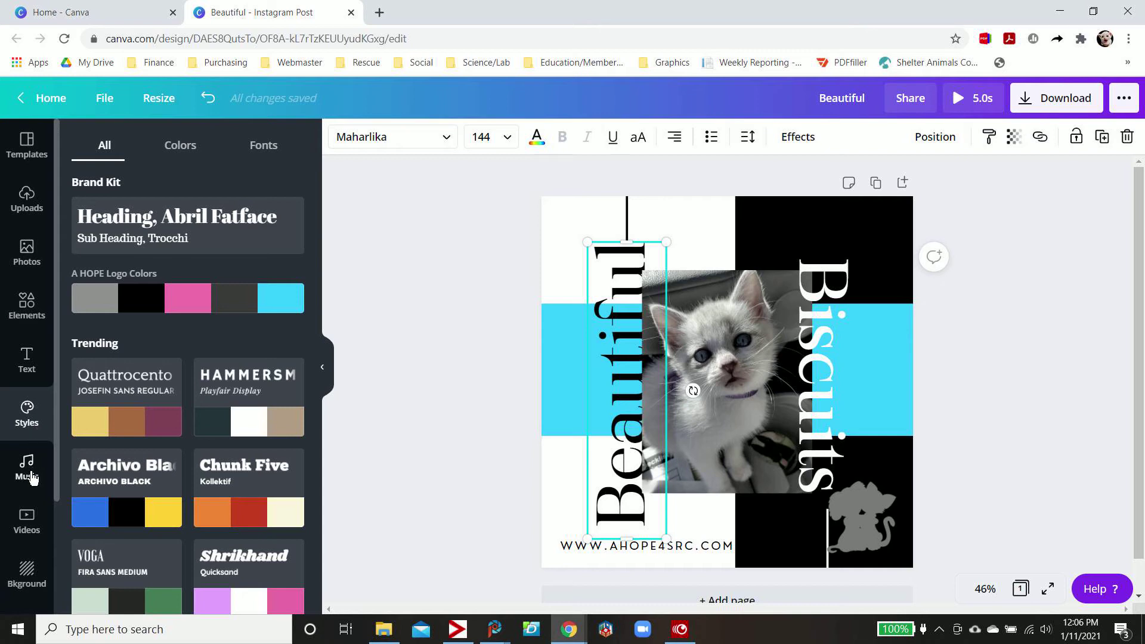
pyautogui.scroll(-3, 27, 510)
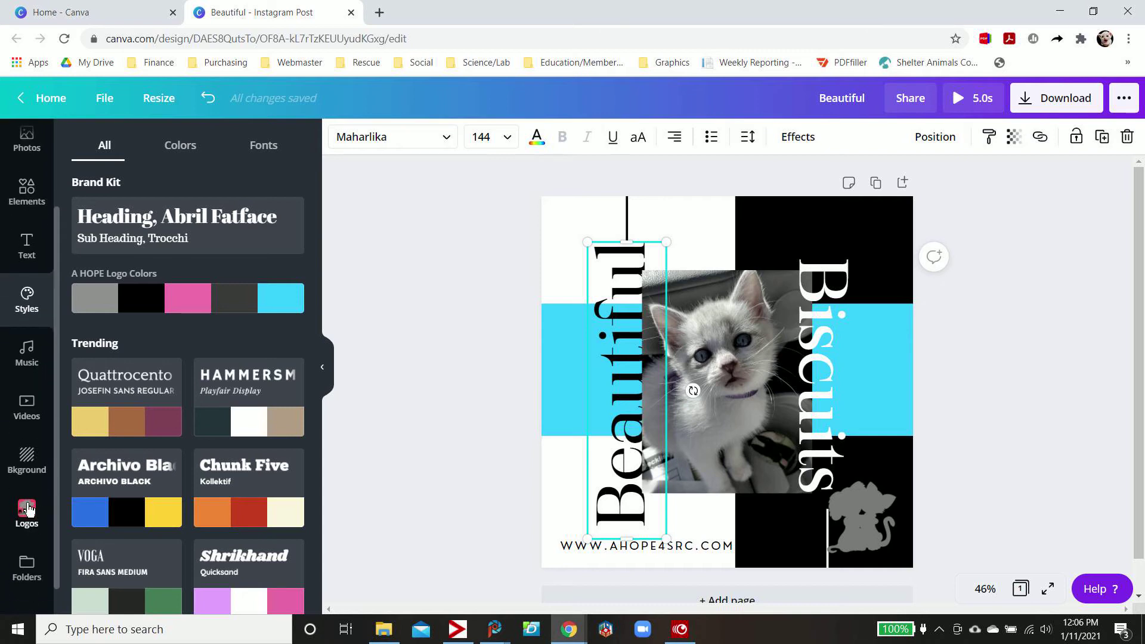
# Look over the additional apps and integrations available for the design, such as Charts, Pexels, QR Code and Google Drive.
pyautogui.scroll(-2, 27, 510)
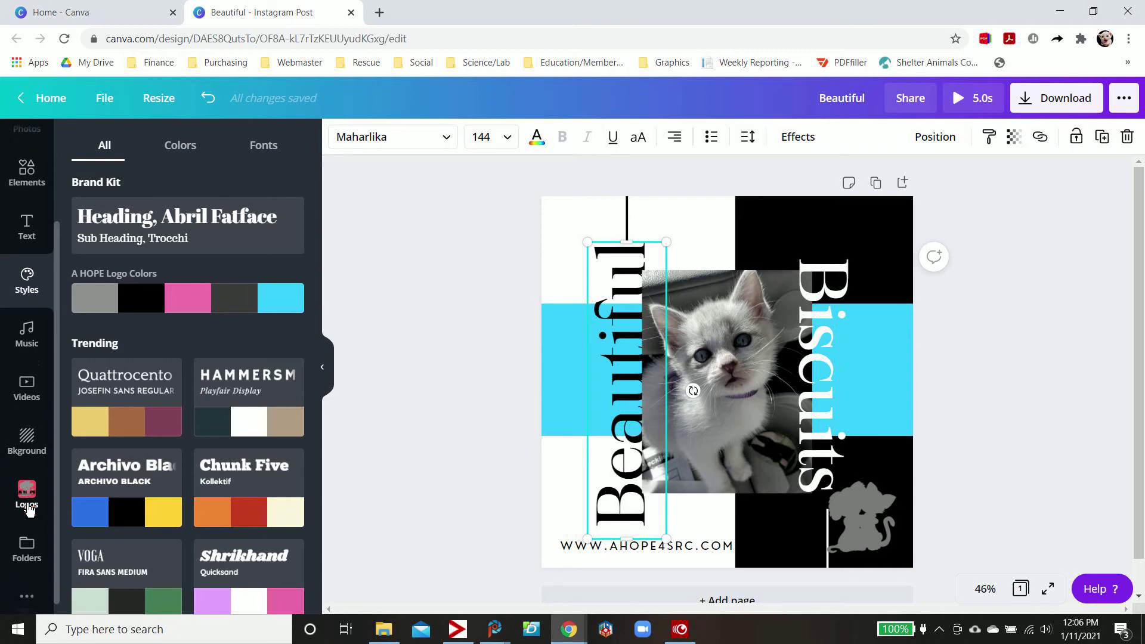
pyautogui.click(25, 596)
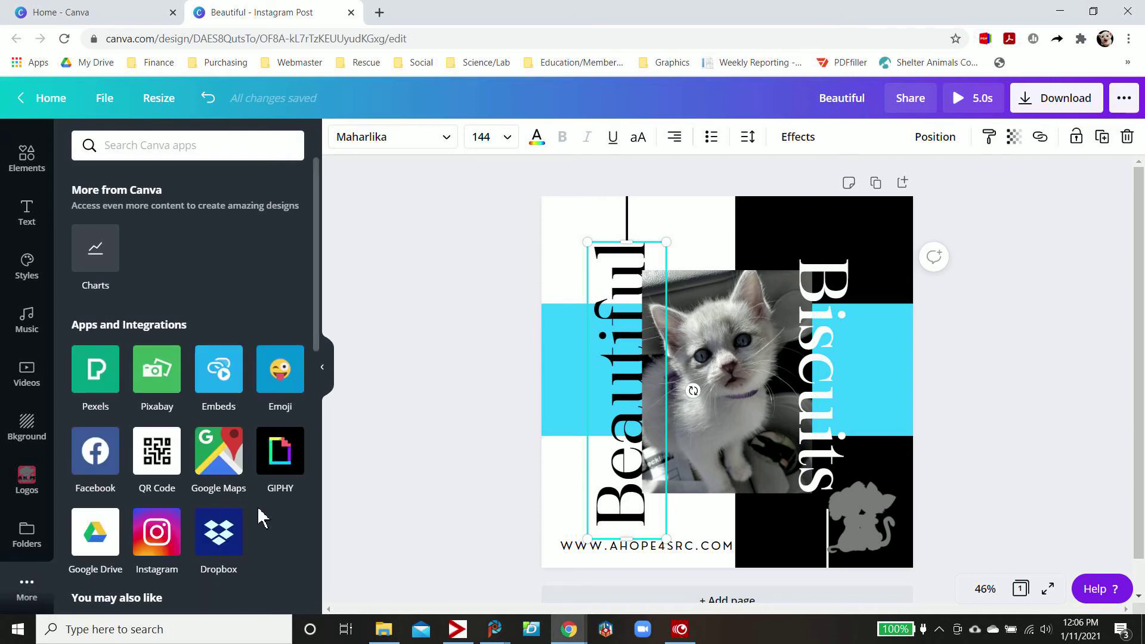
pyautogui.scroll(3, 18, 185)
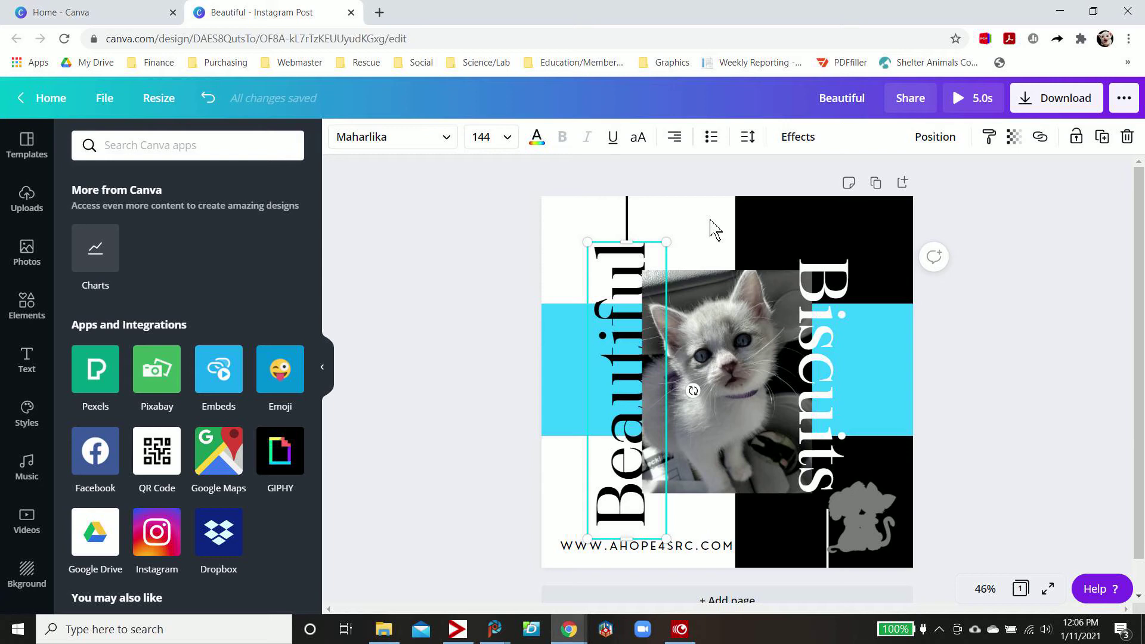
pyautogui.press('F10')
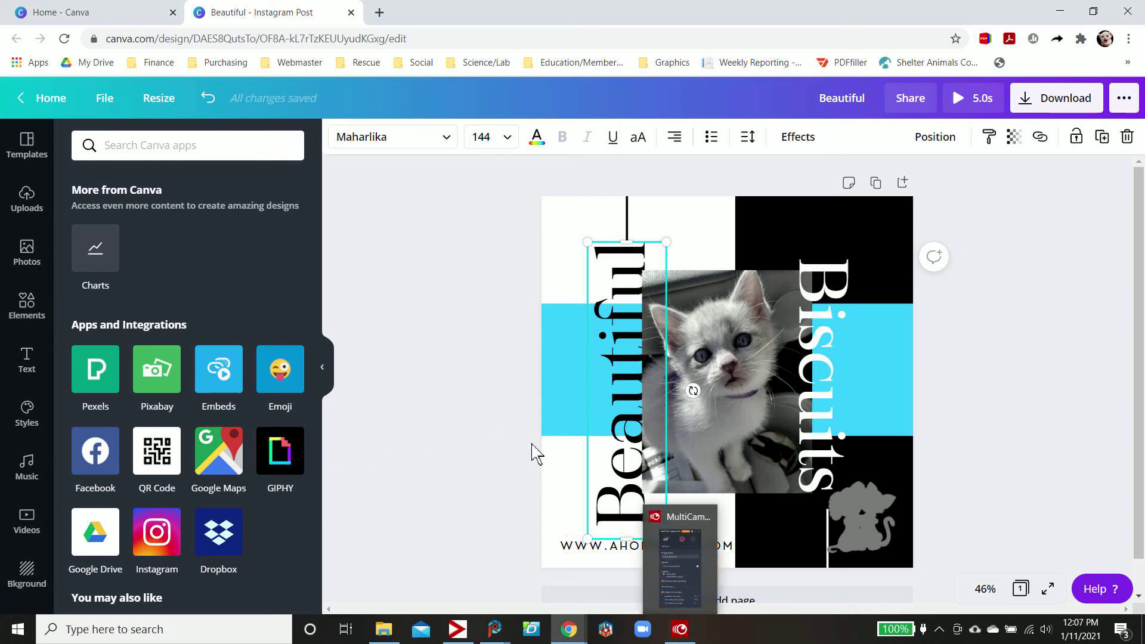
pyautogui.click(662, 348)
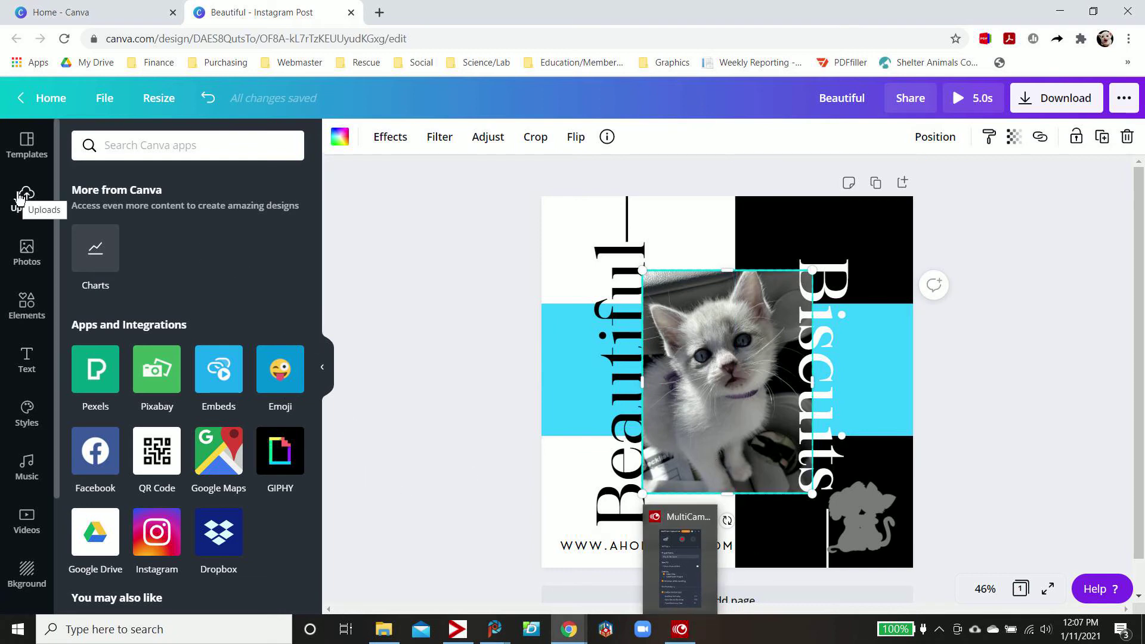
# Resize the existing design to the recent 11 x 8.5 in format without making a copy.
pyautogui.click(158, 99)
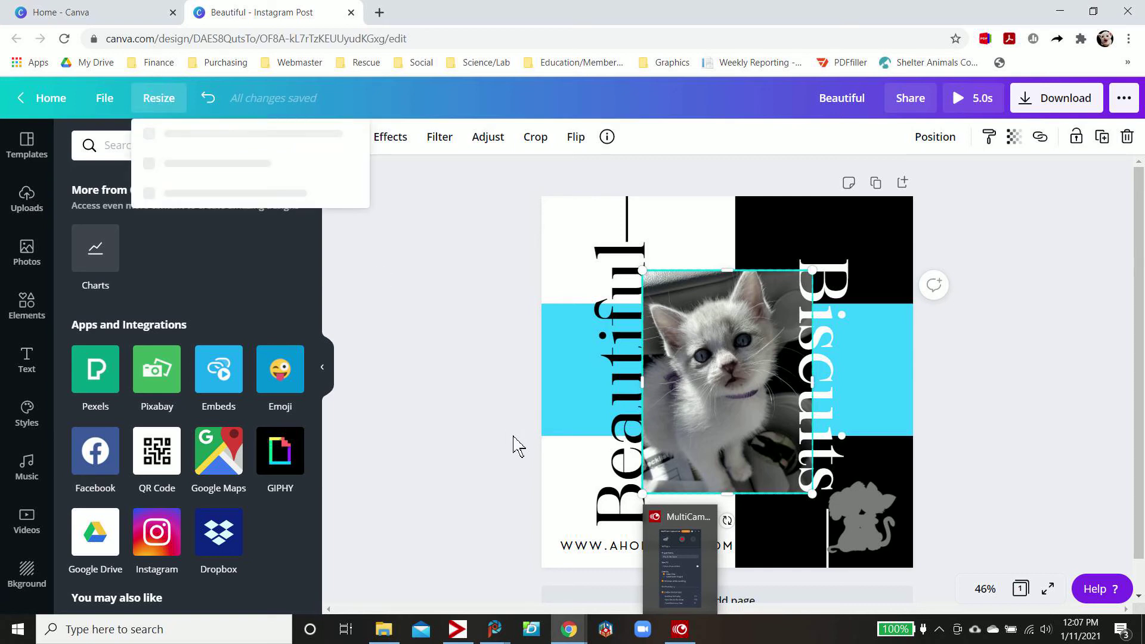
pyautogui.click(681, 629)
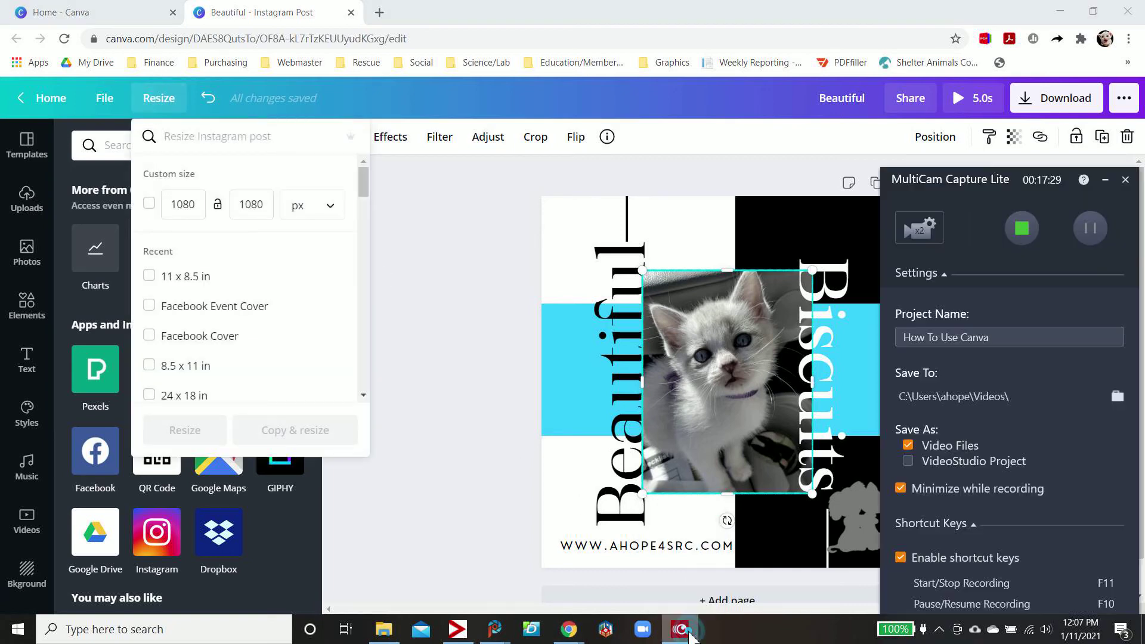
pyautogui.click(509, 401)
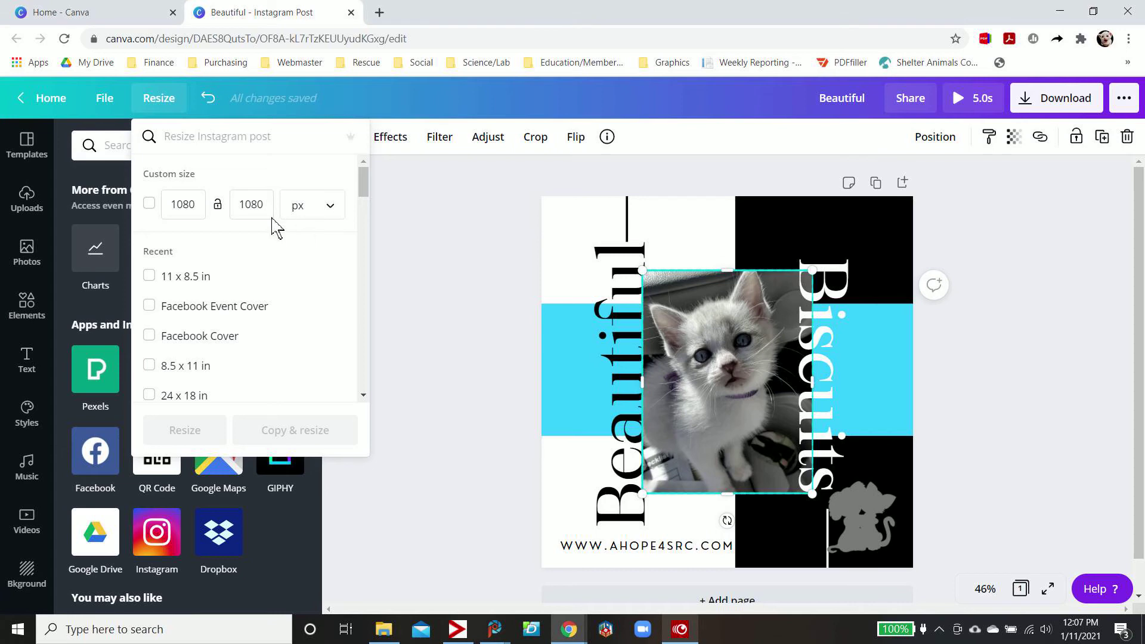
pyautogui.click(158, 99)
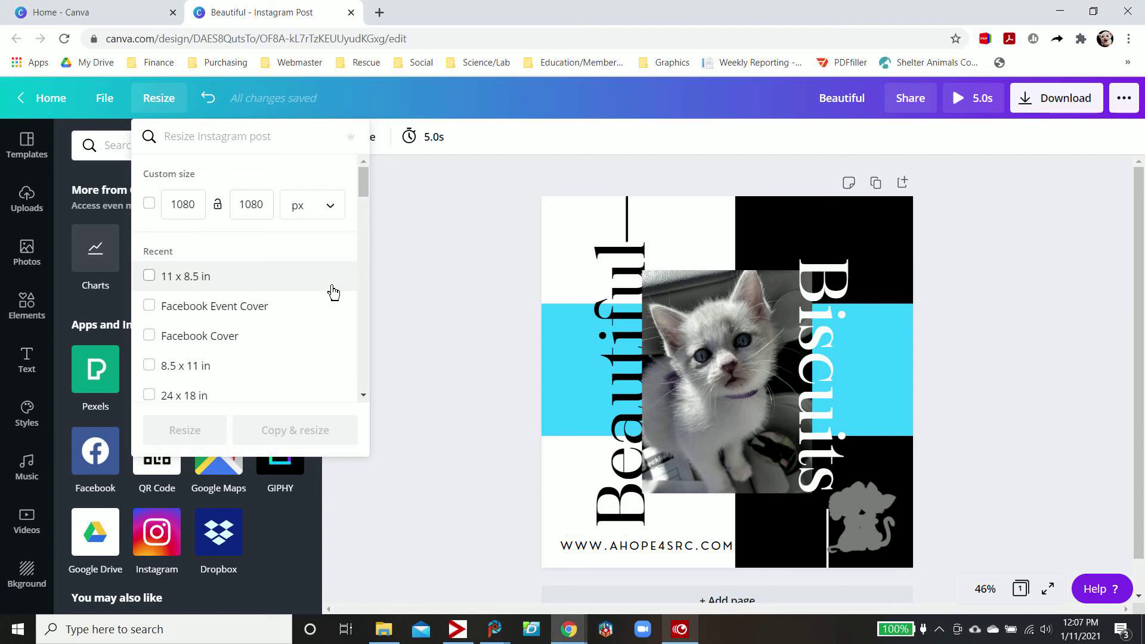
pyautogui.click(149, 275)
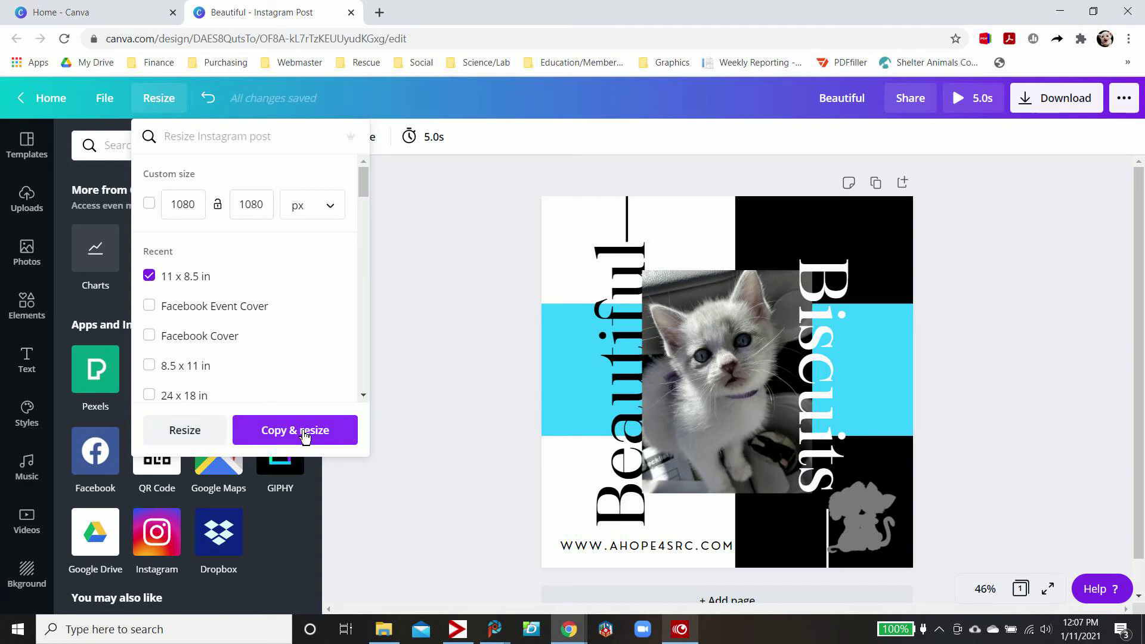
pyautogui.click(201, 437)
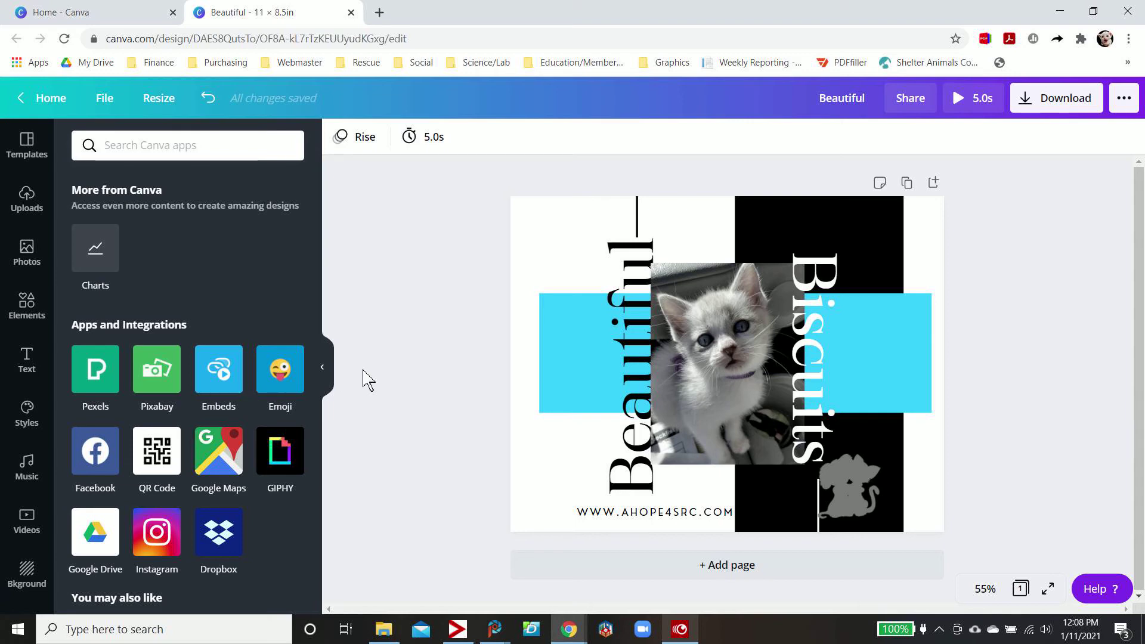
# Try to stretch the blue band past the page's left edge, and undo the stretch.
pyautogui.click(581, 339)
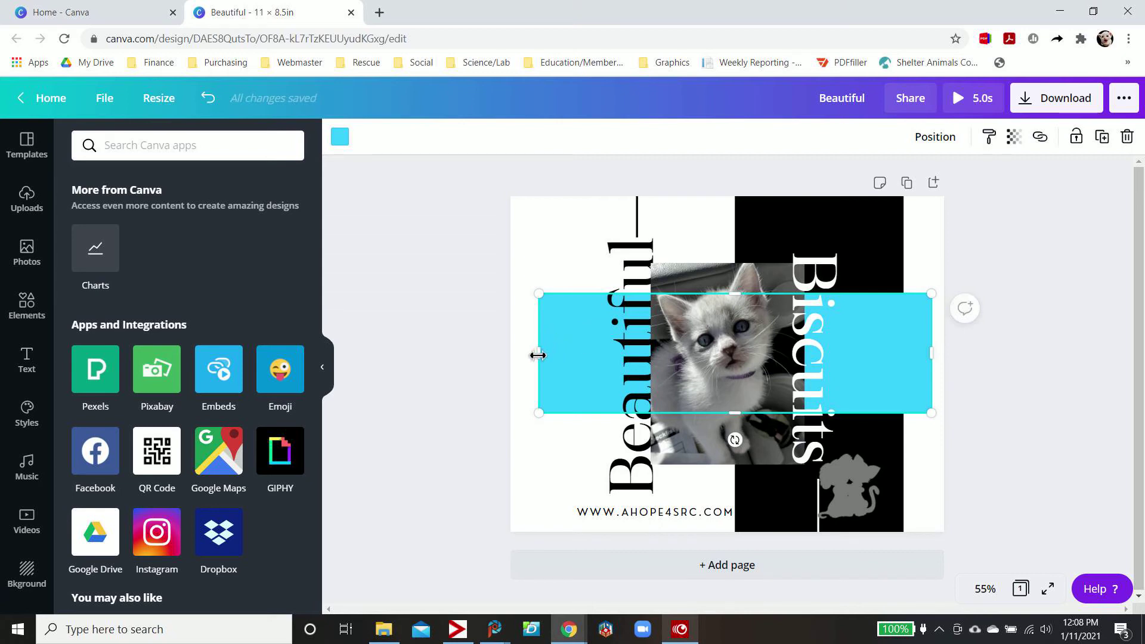
pyautogui.moveTo(537, 356); pyautogui.dragTo(490, 355)
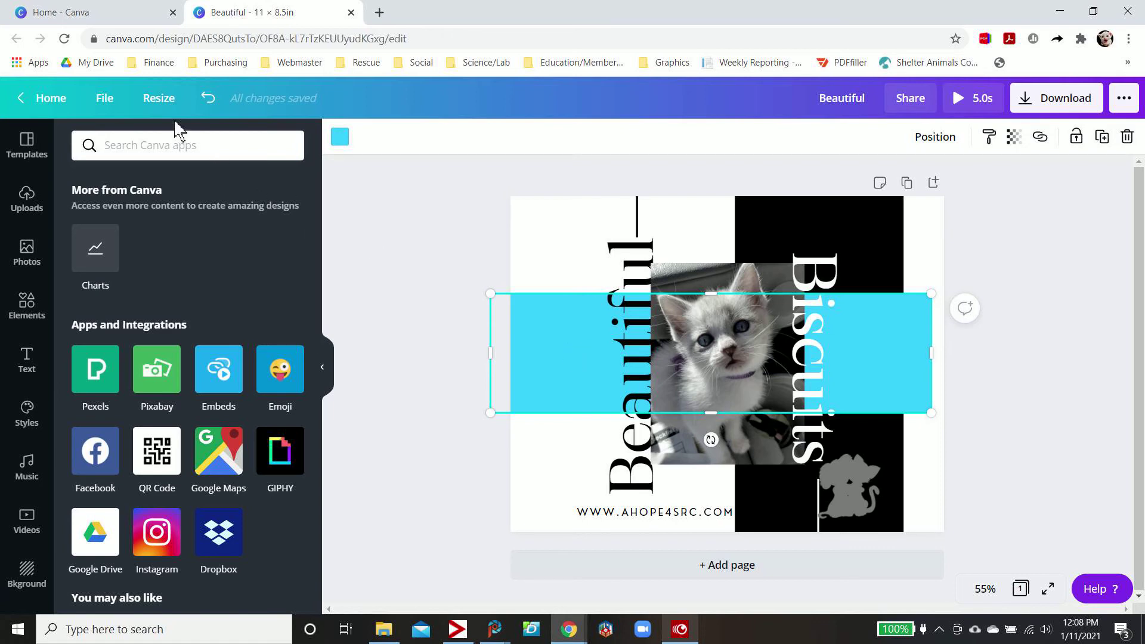
pyautogui.click(208, 100)
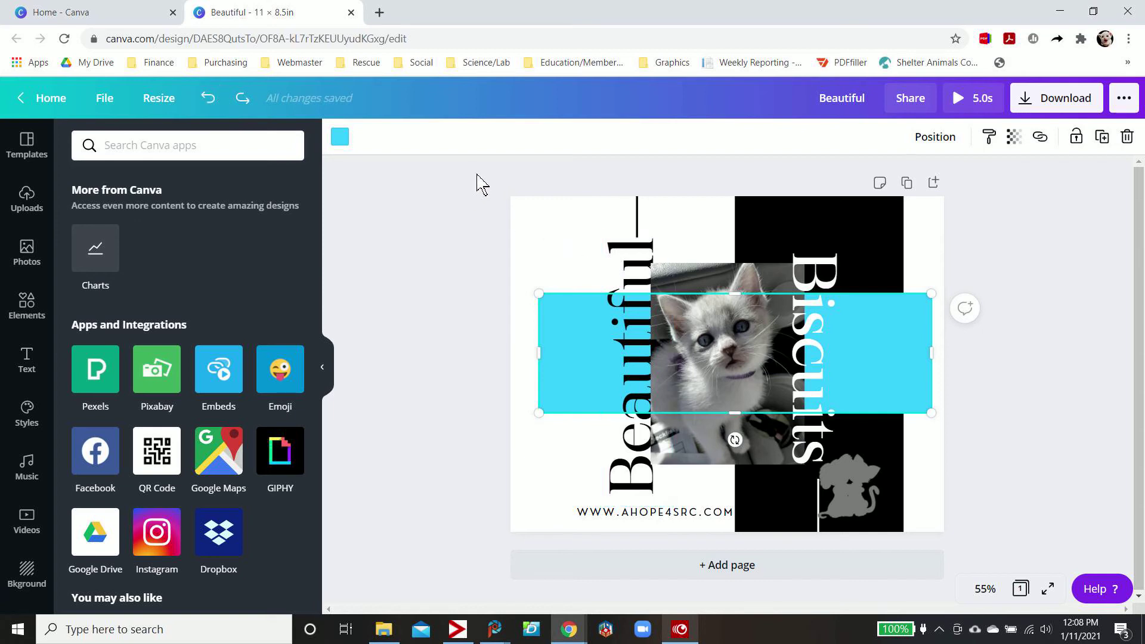
# Select all the page's elements together, enlarge them and shift them so the blue band spans the full page width.
pyautogui.moveTo(476, 174); pyautogui.dragTo(945, 539)
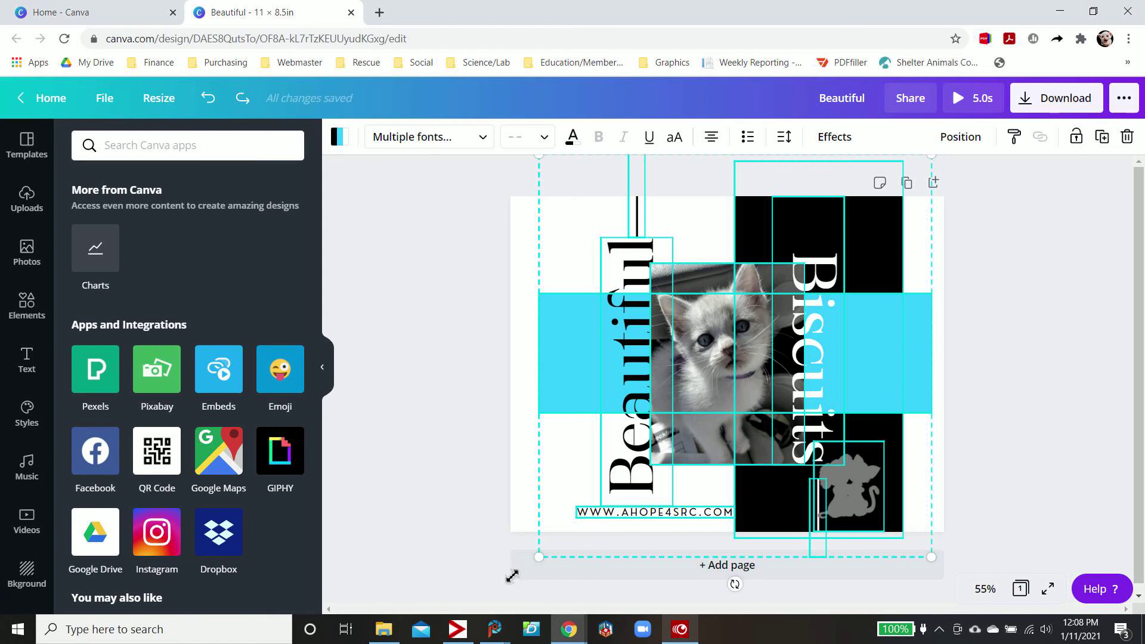
pyautogui.moveTo(511, 575); pyautogui.dragTo(504, 583)
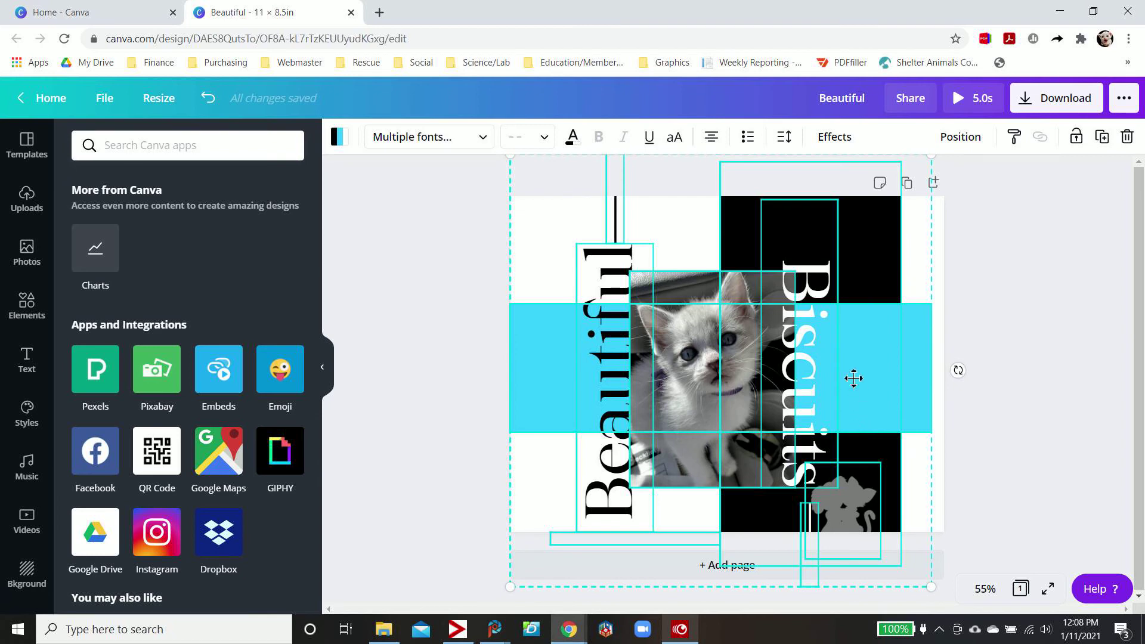
pyautogui.moveTo(853, 378); pyautogui.dragTo(865, 368)
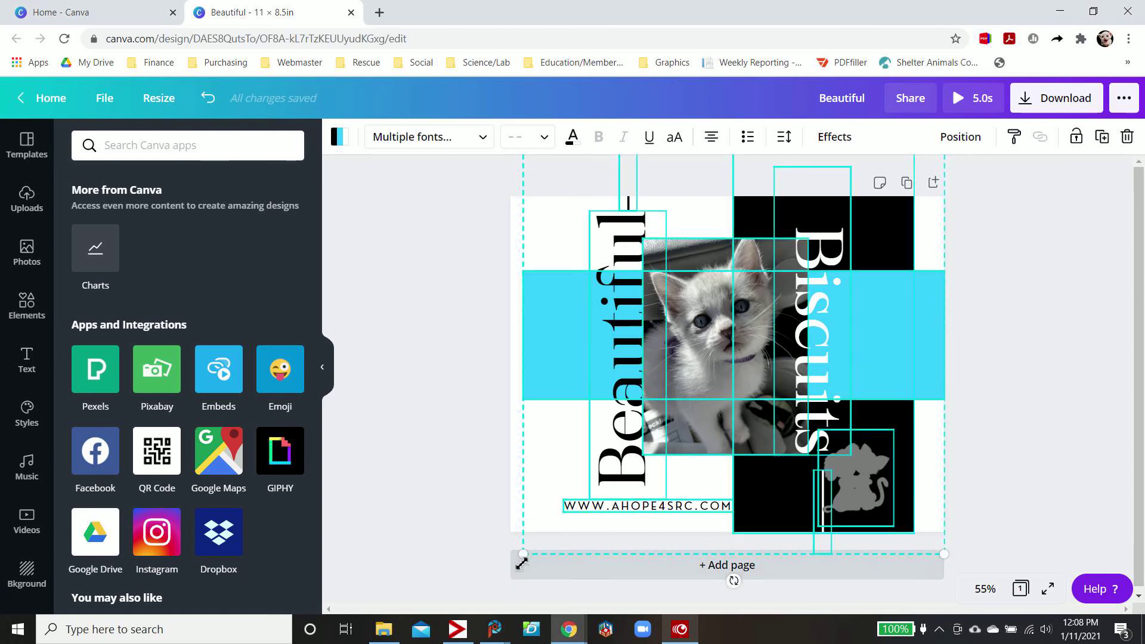
pyautogui.moveTo(507, 568); pyautogui.dragTo(496, 580)
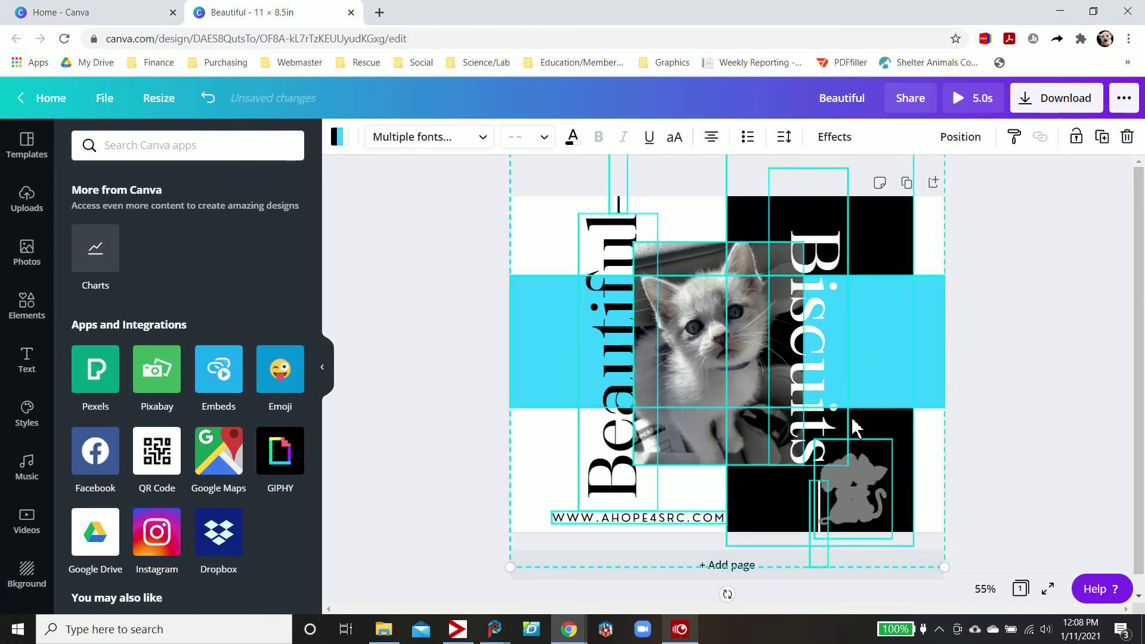
pyautogui.click(995, 416)
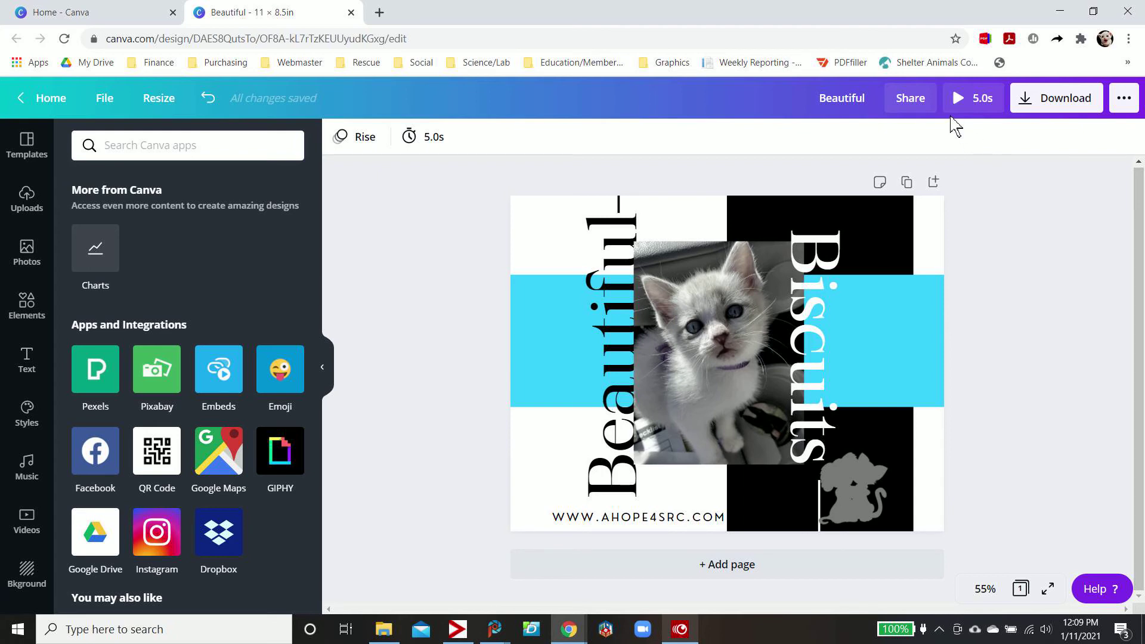
# Share the design with A HOPE's Marketing Team with the Can edit permission.
pyautogui.click(900, 102)
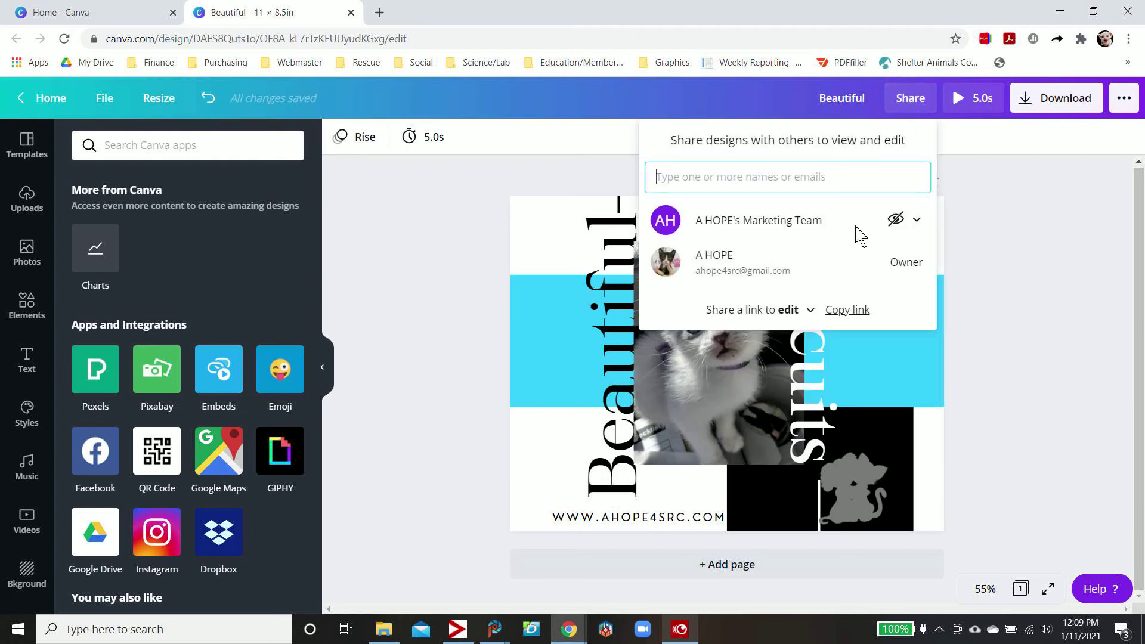
pyautogui.click(919, 224)
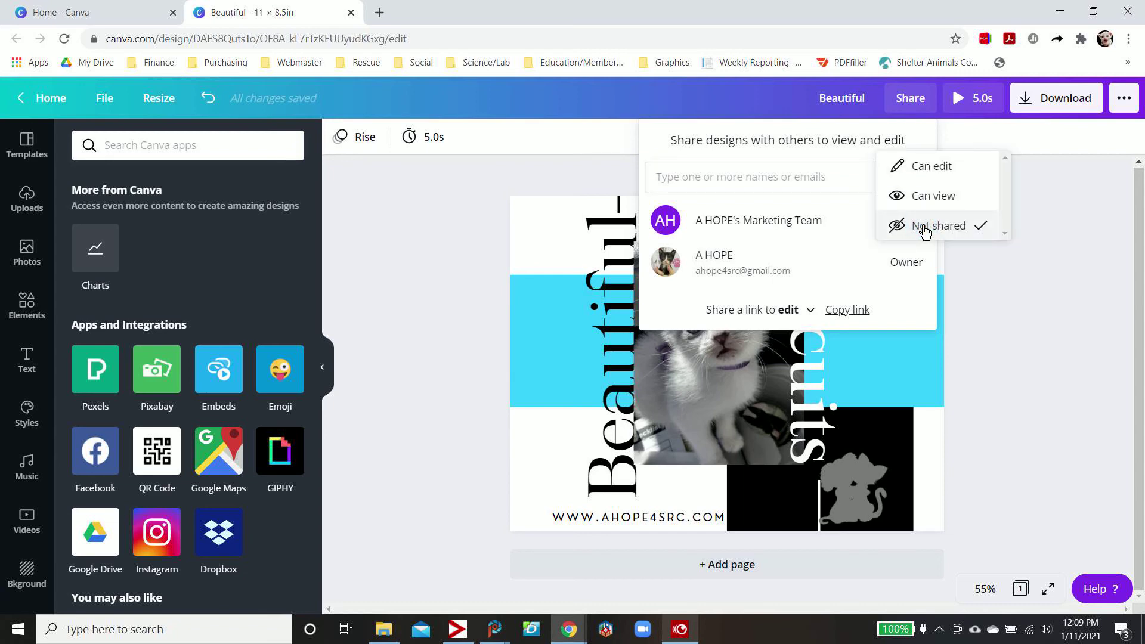
pyautogui.click(938, 168)
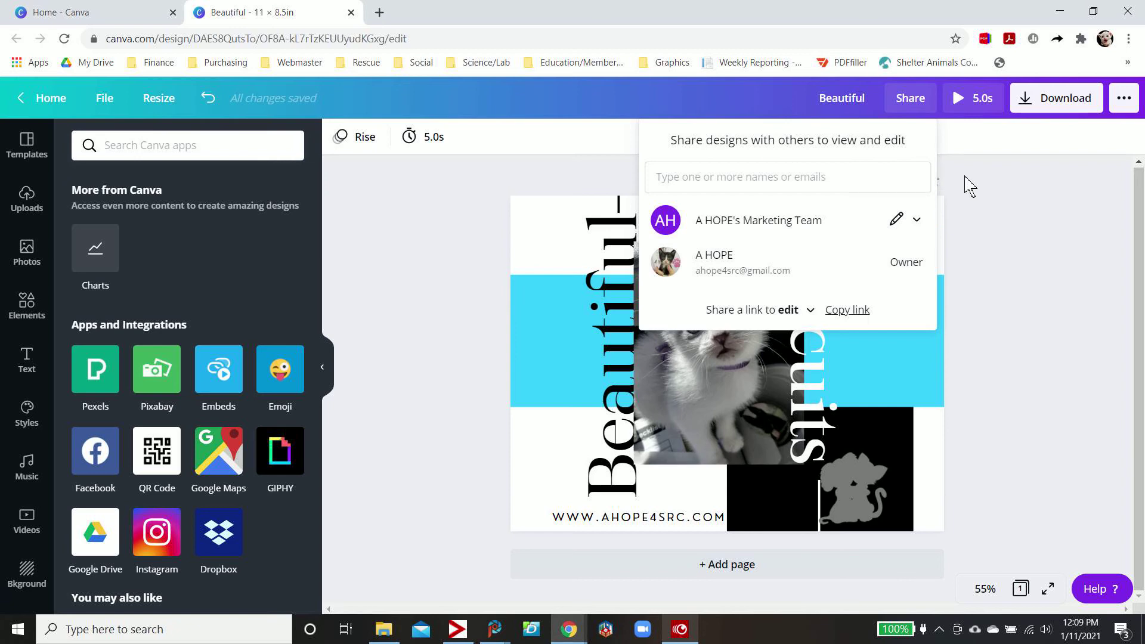
pyautogui.click(969, 179)
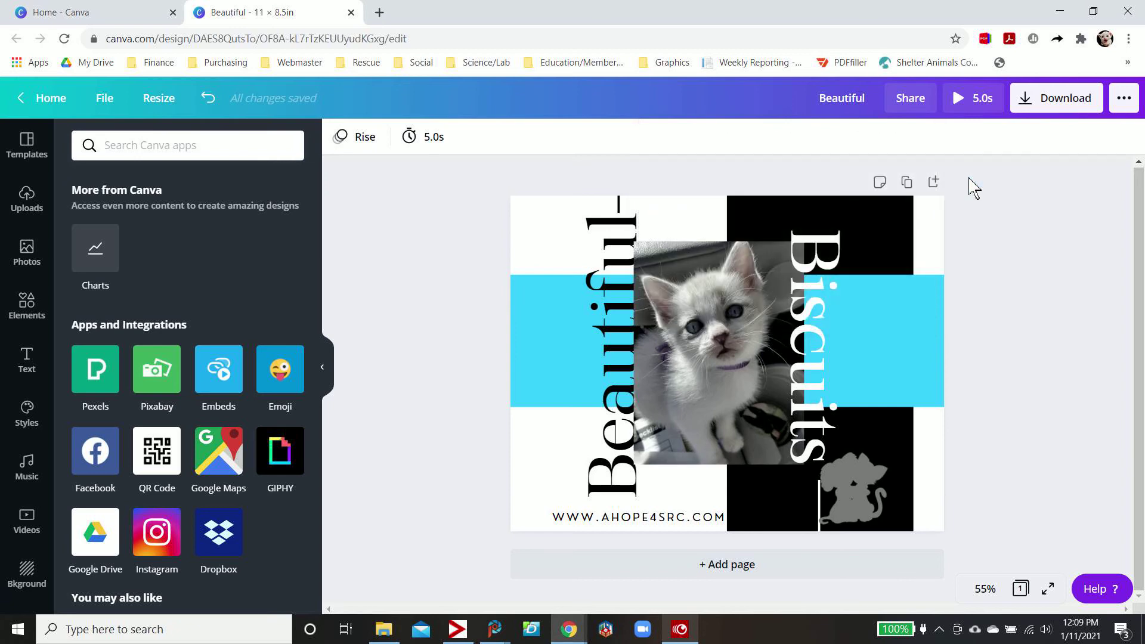
# Examine the publishing options for the design, including sharing destinations, print products and the download settings.
pyautogui.click(1121, 101)
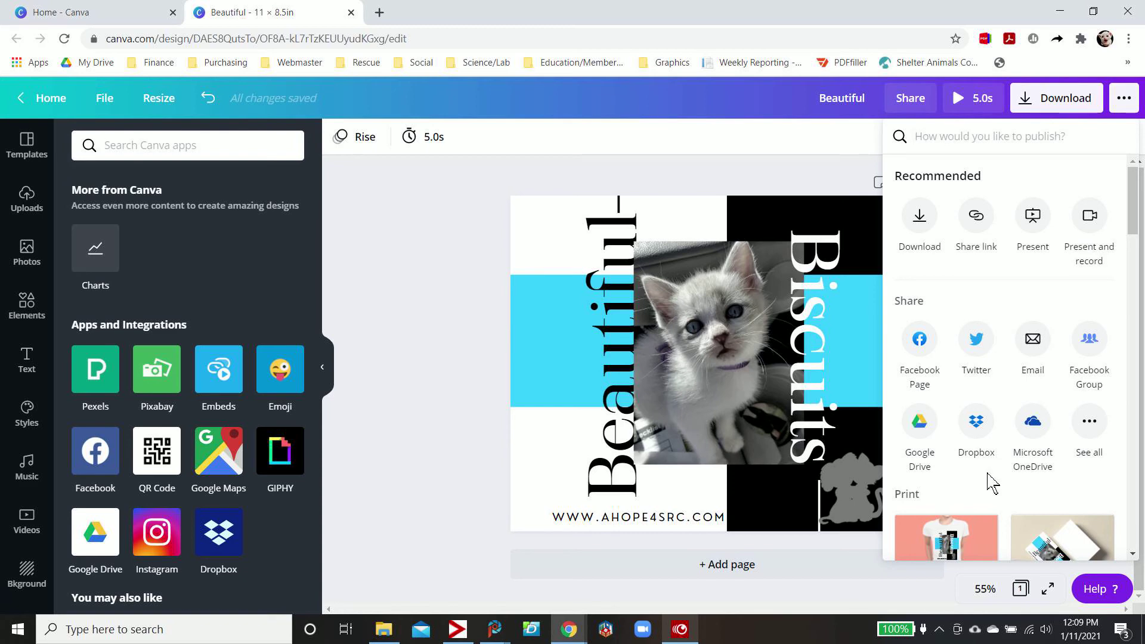
pyautogui.scroll(-5, 991, 481)
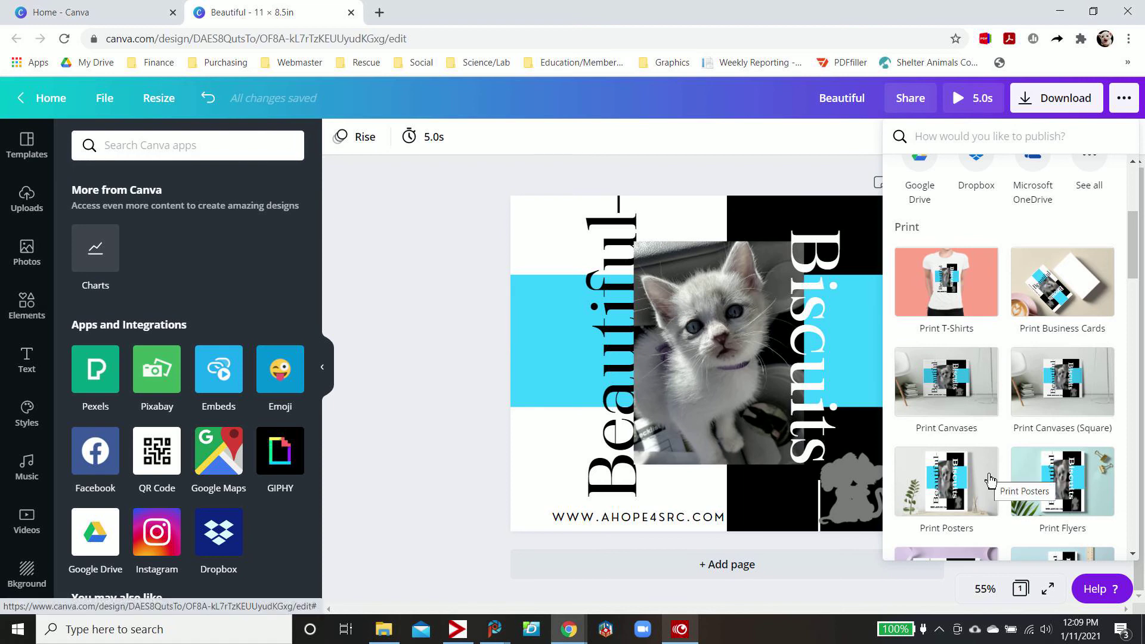
pyautogui.scroll(-2, 990, 479)
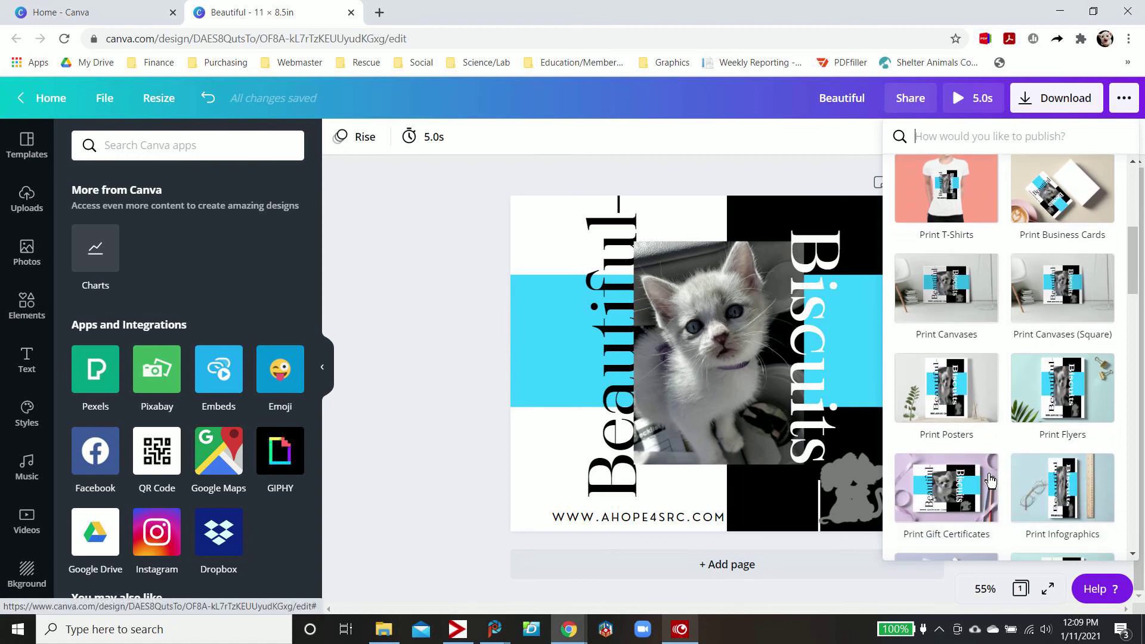
pyautogui.scroll(5, 990, 480)
pyautogui.scroll(2, 991, 480)
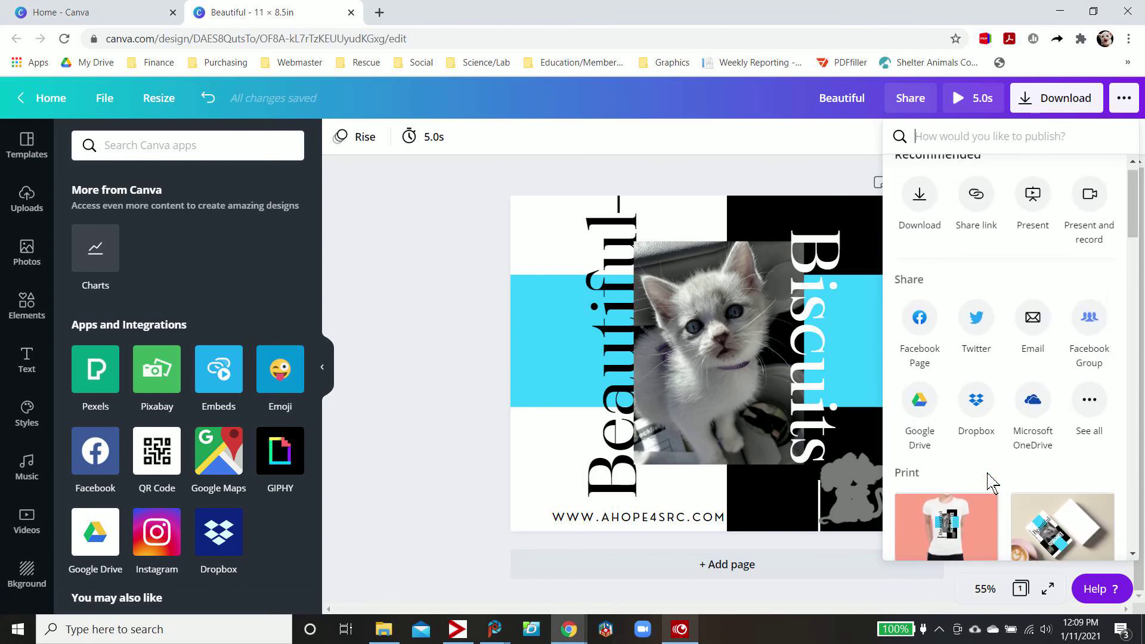
pyautogui.scroll(1, 990, 480)
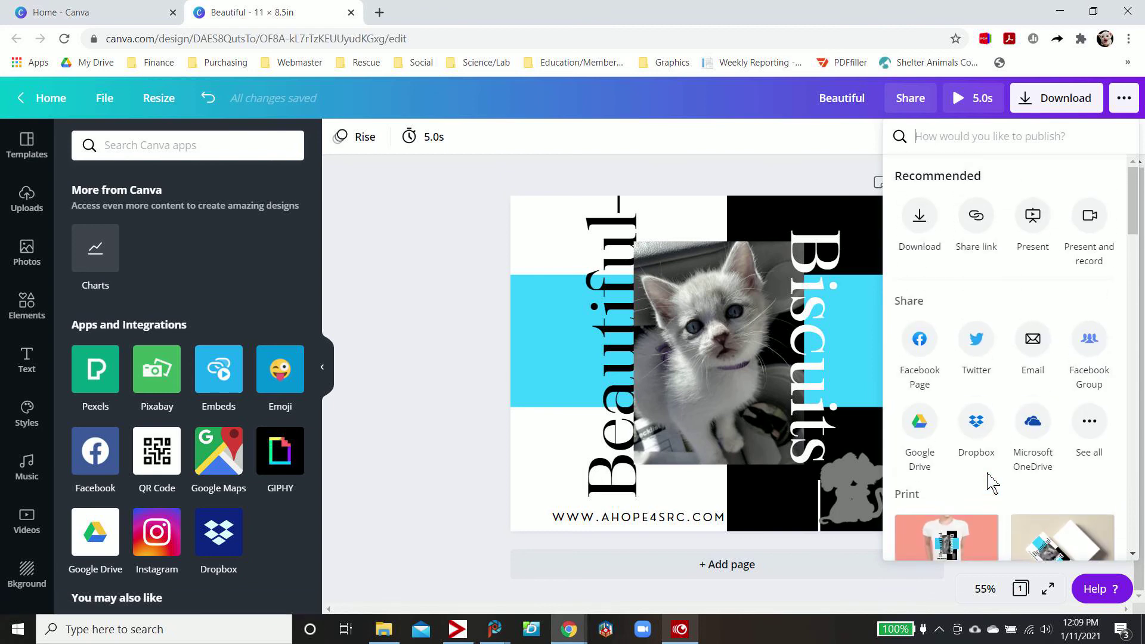
pyautogui.click(918, 221)
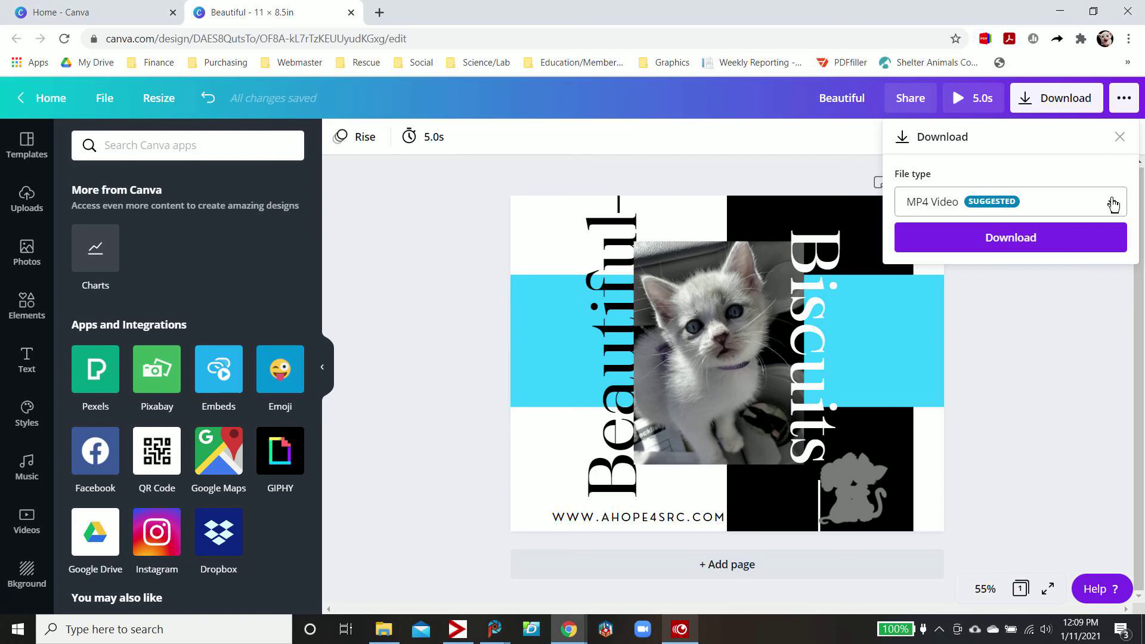
pyautogui.click(1067, 361)
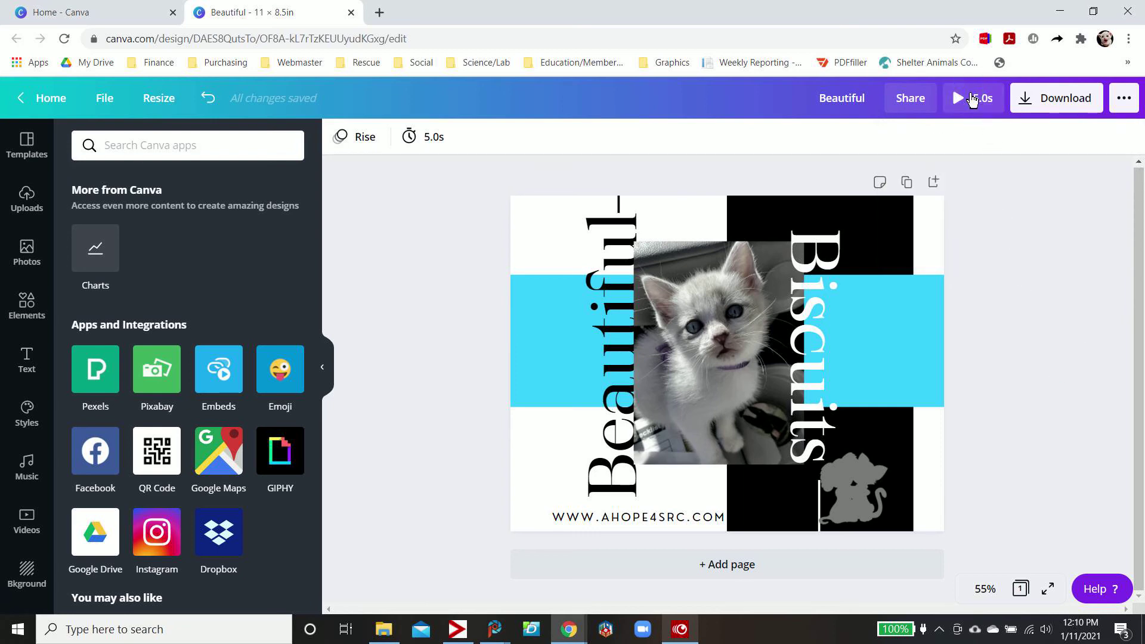
# Preview the design's 5-second animation and return to the editor.
pyautogui.click(972, 101)
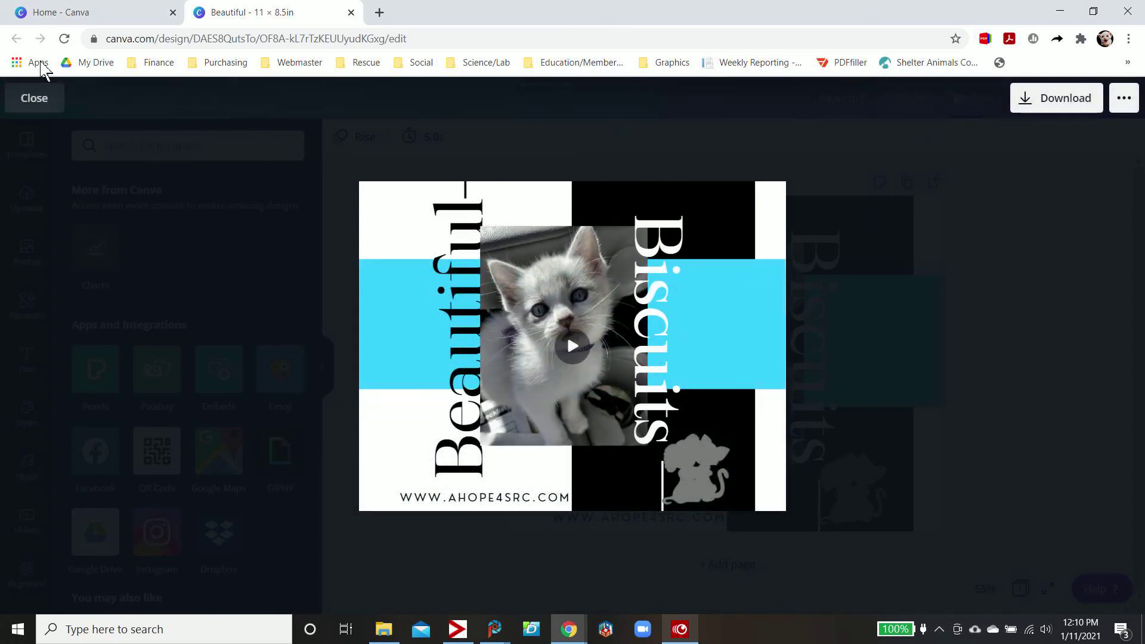
pyautogui.click(22, 103)
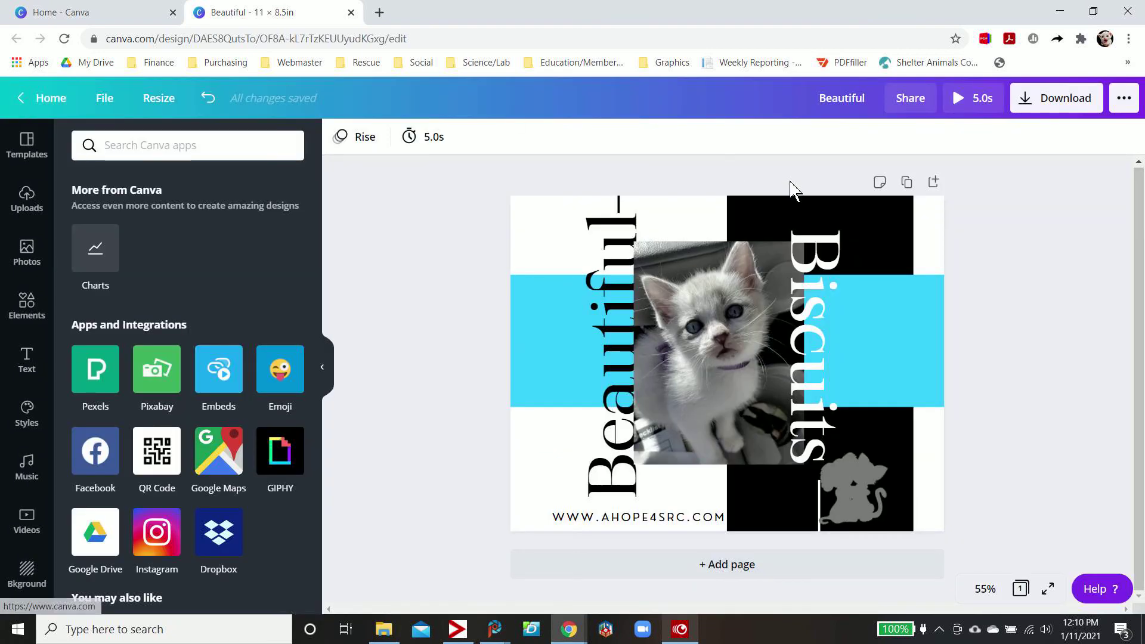
# Download the design as a JPG at size 1 and quality 80.
pyautogui.click(1128, 101)
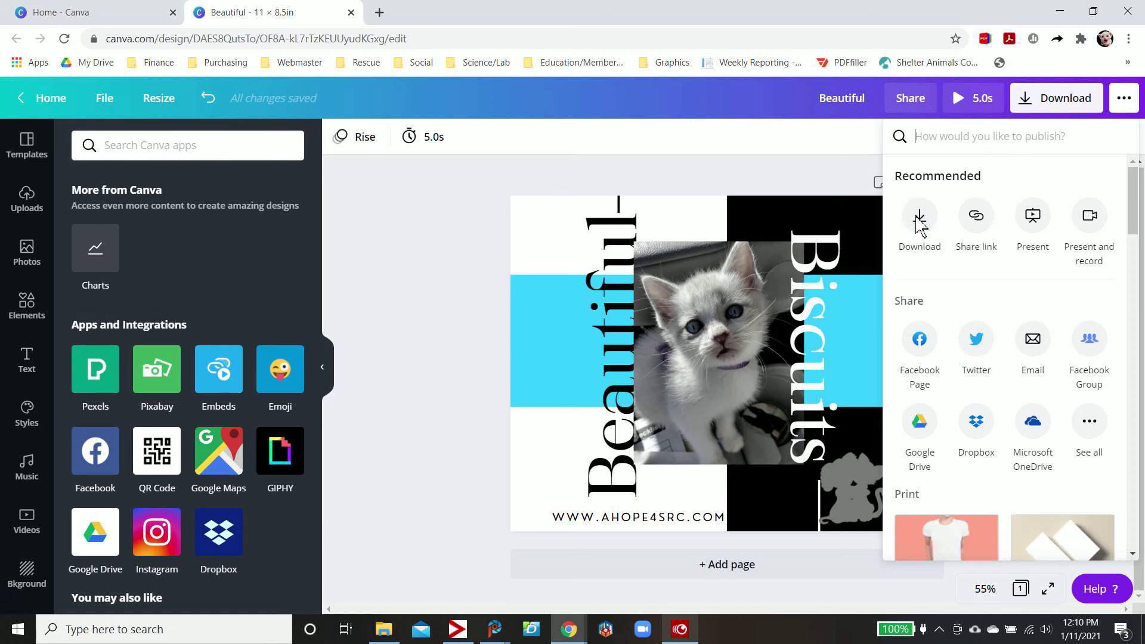
pyautogui.click(919, 221)
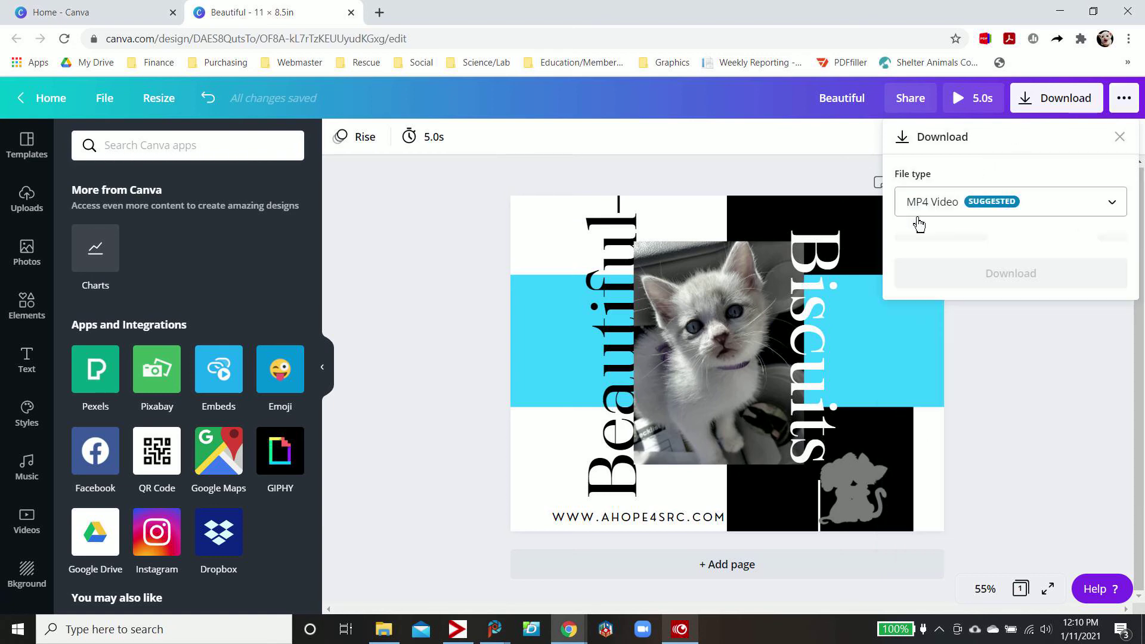
pyautogui.click(1117, 207)
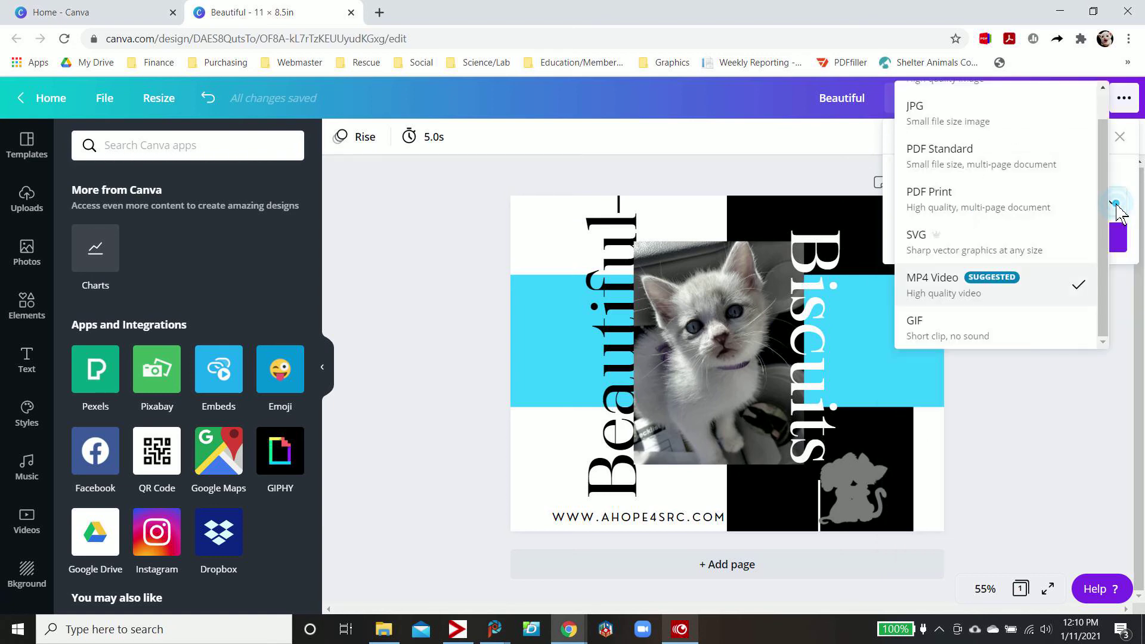
pyautogui.click(1013, 117)
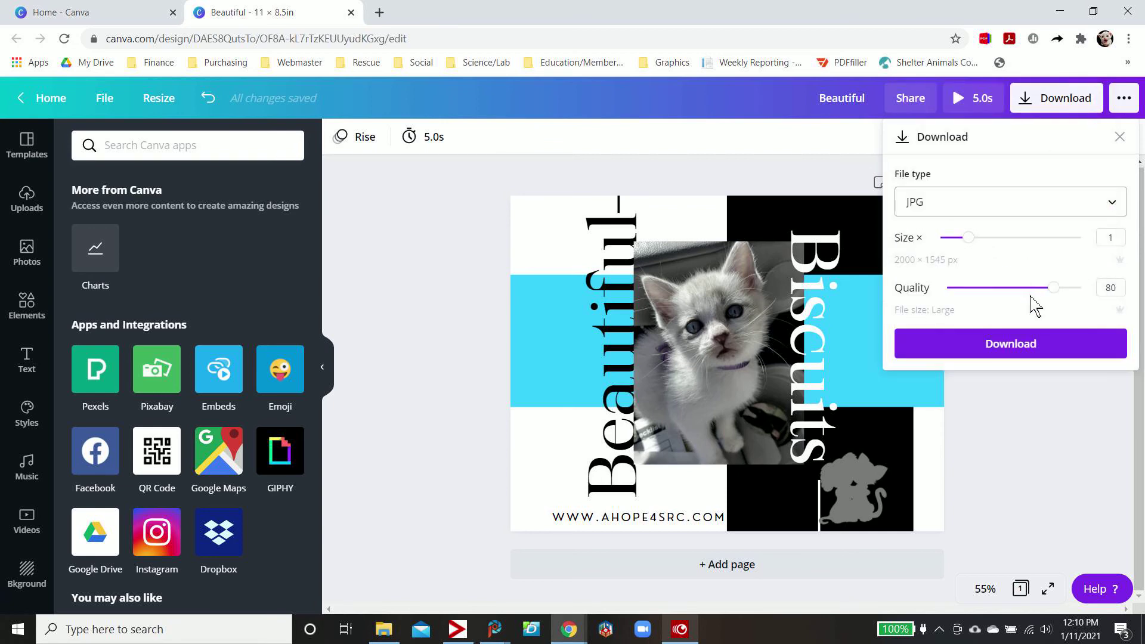
pyautogui.click(1033, 347)
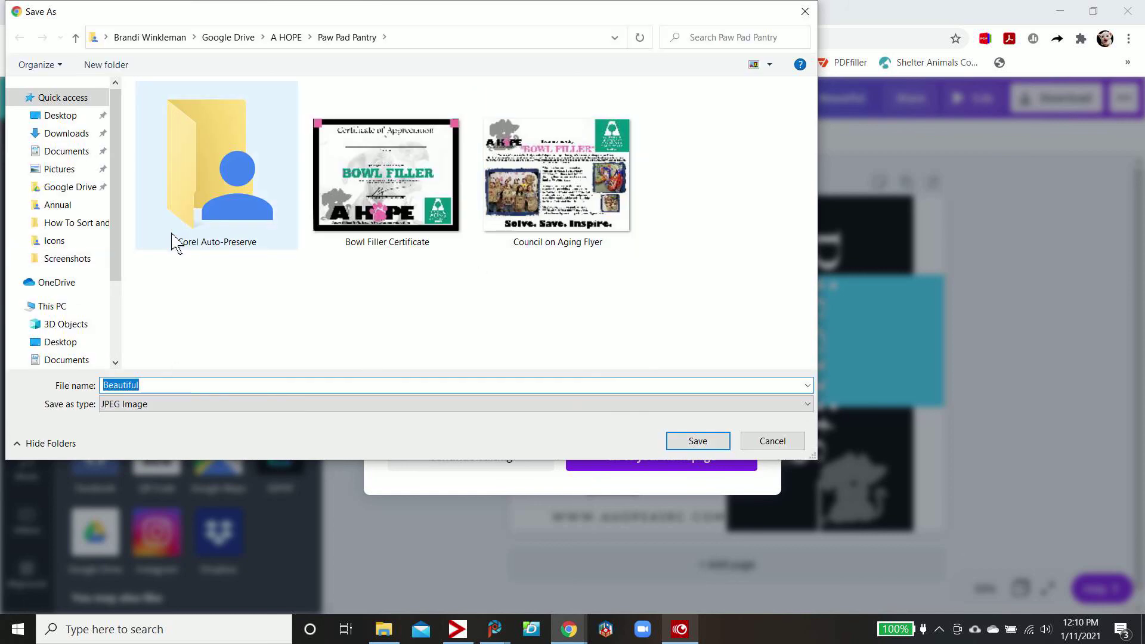
# Choose the Social Media folder inside Google Drive > A HOPE > Artwork as the save location.
pyautogui.click(233, 38)
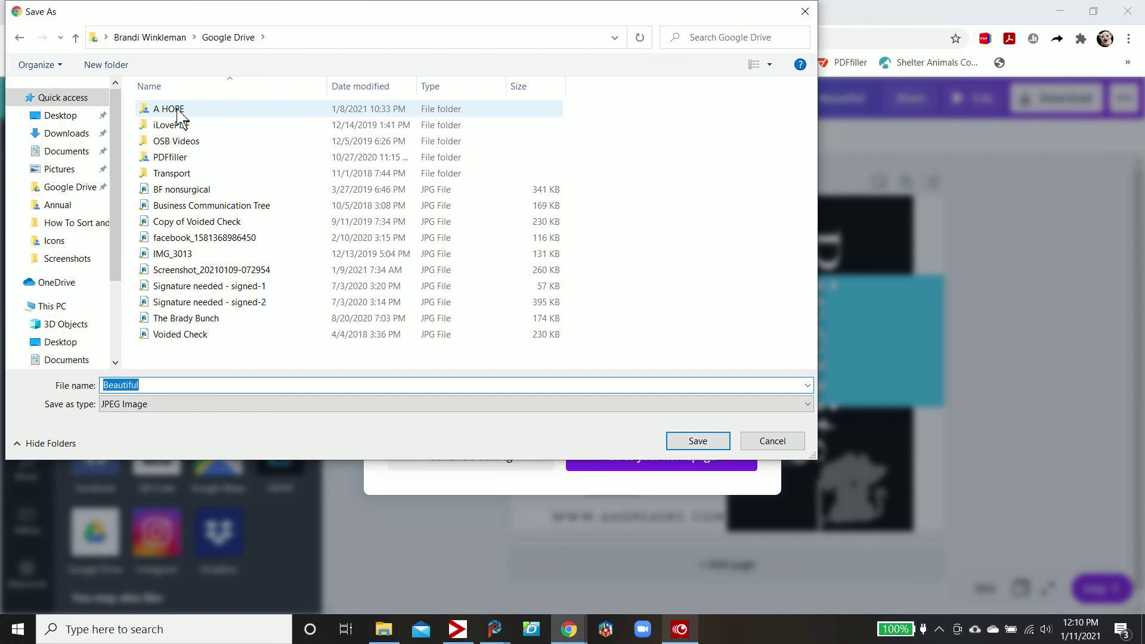
pyautogui.doubleClick(179, 116)
pyautogui.click(358, 148)
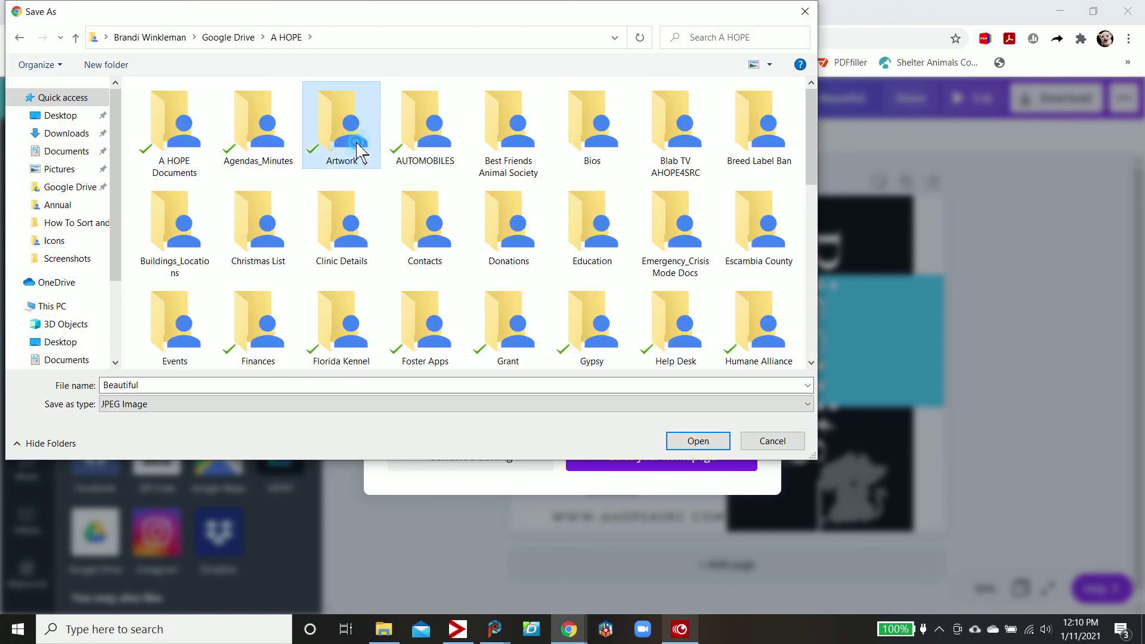
pyautogui.doubleClick(358, 148)
pyautogui.scroll(-3, 231, 273)
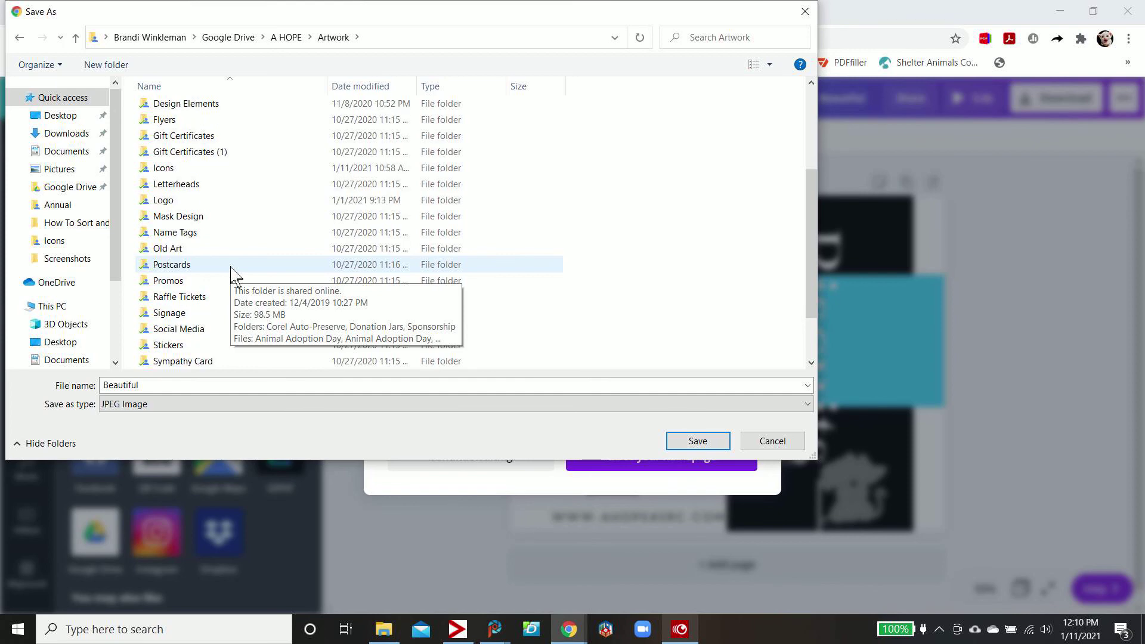
pyautogui.doubleClick(185, 328)
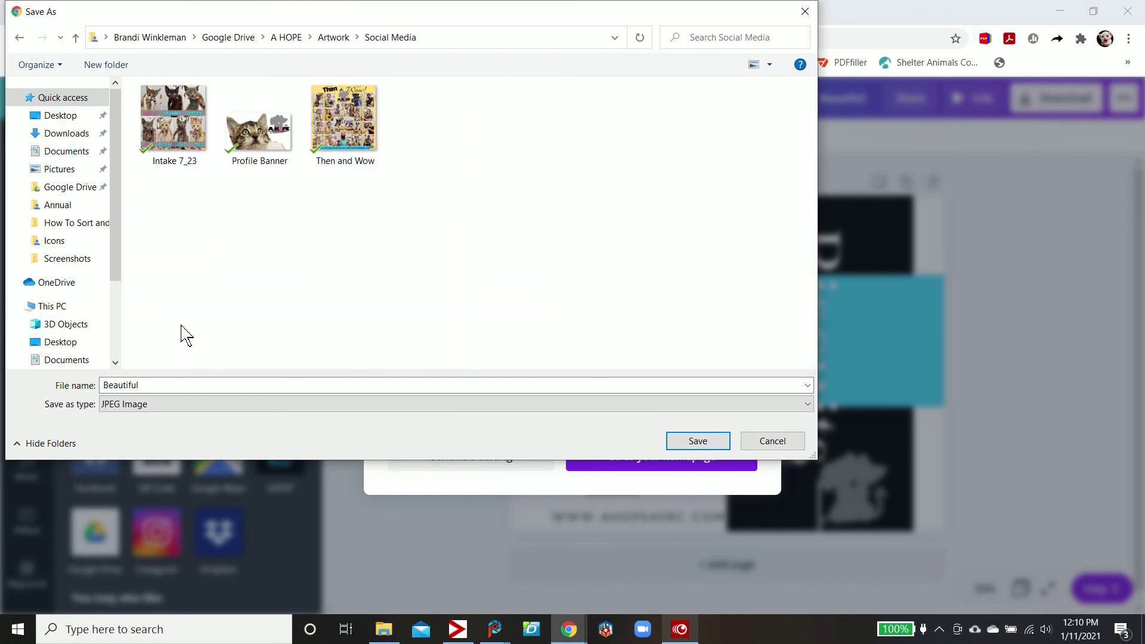
# Save the JPEG under the file name BeautifulBiscuits and return to editing the design.
pyautogui.click(350, 384)
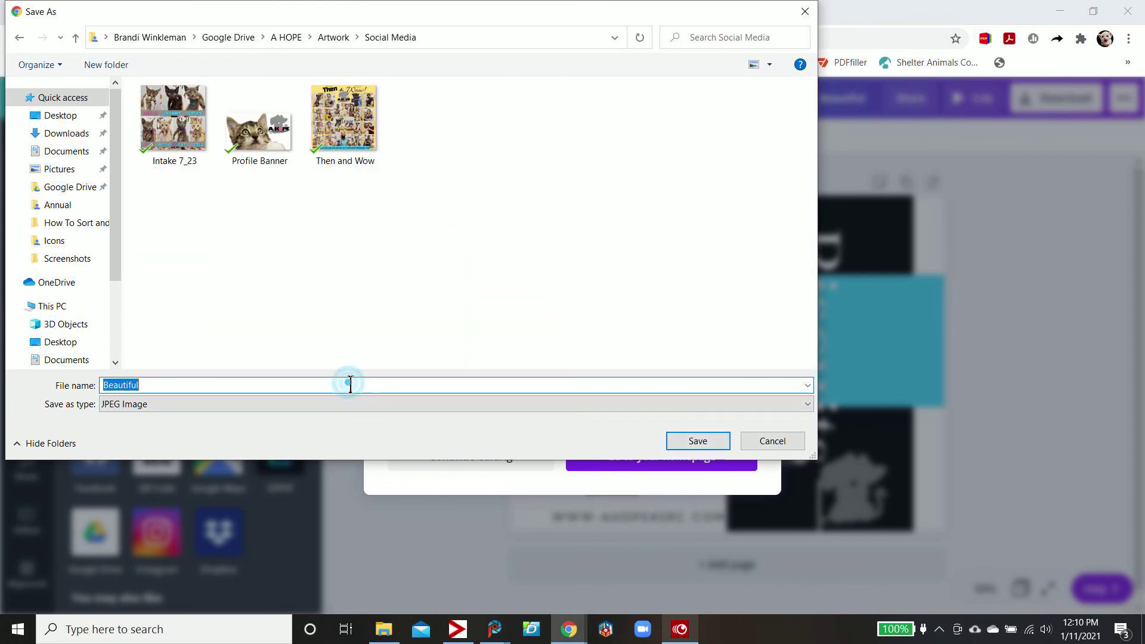
pyautogui.press('Right')
pyautogui.write('B')
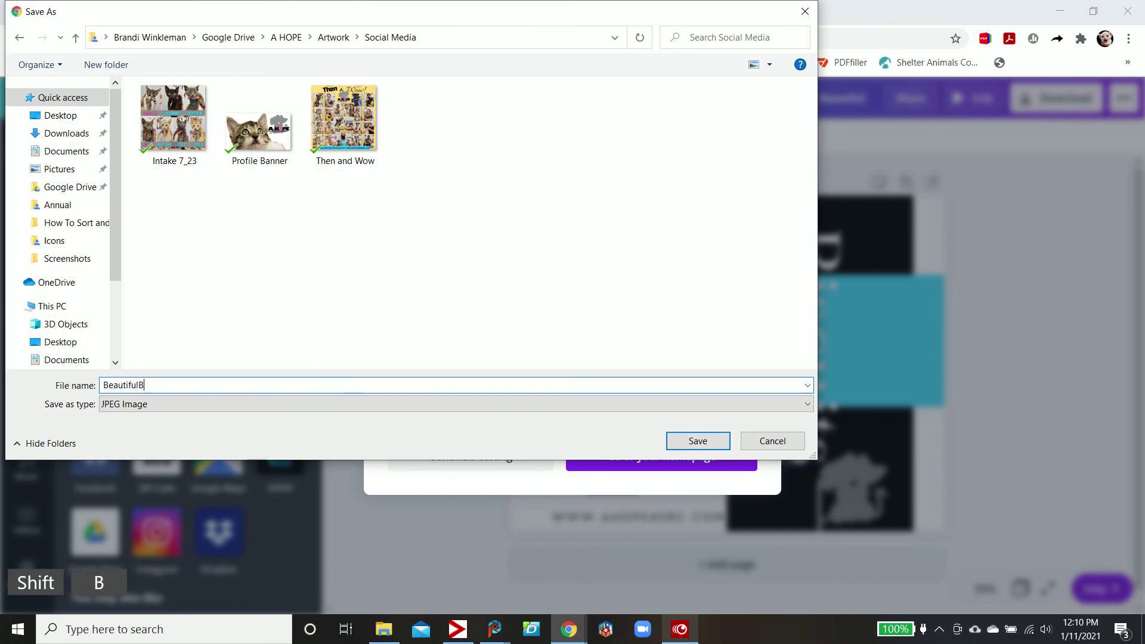
pyautogui.write('iscuits')
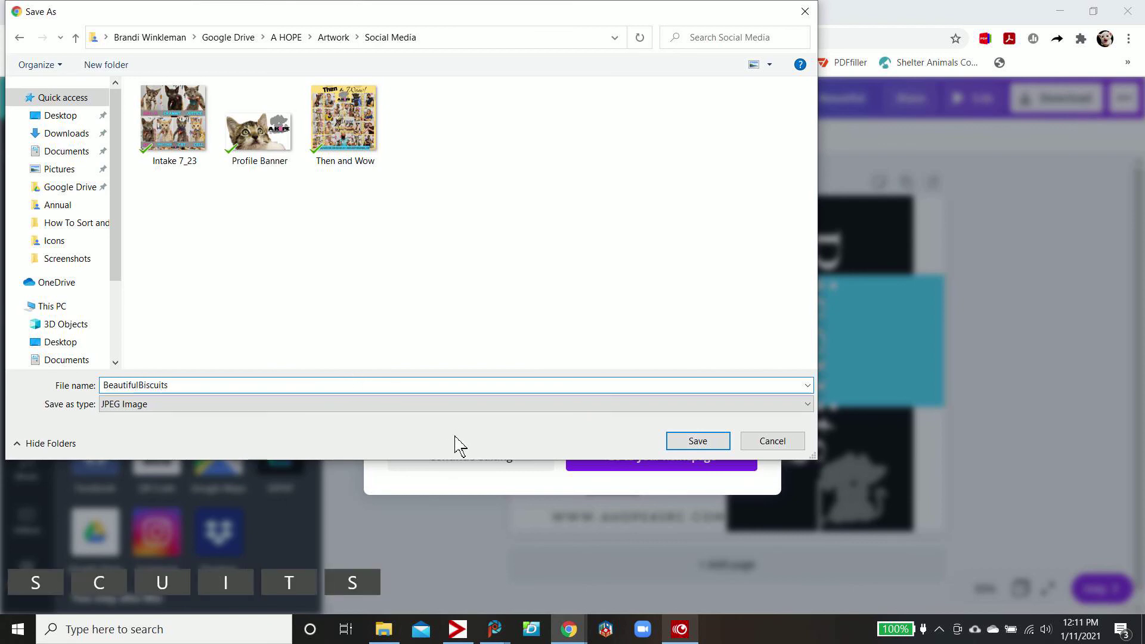
pyautogui.click(701, 444)
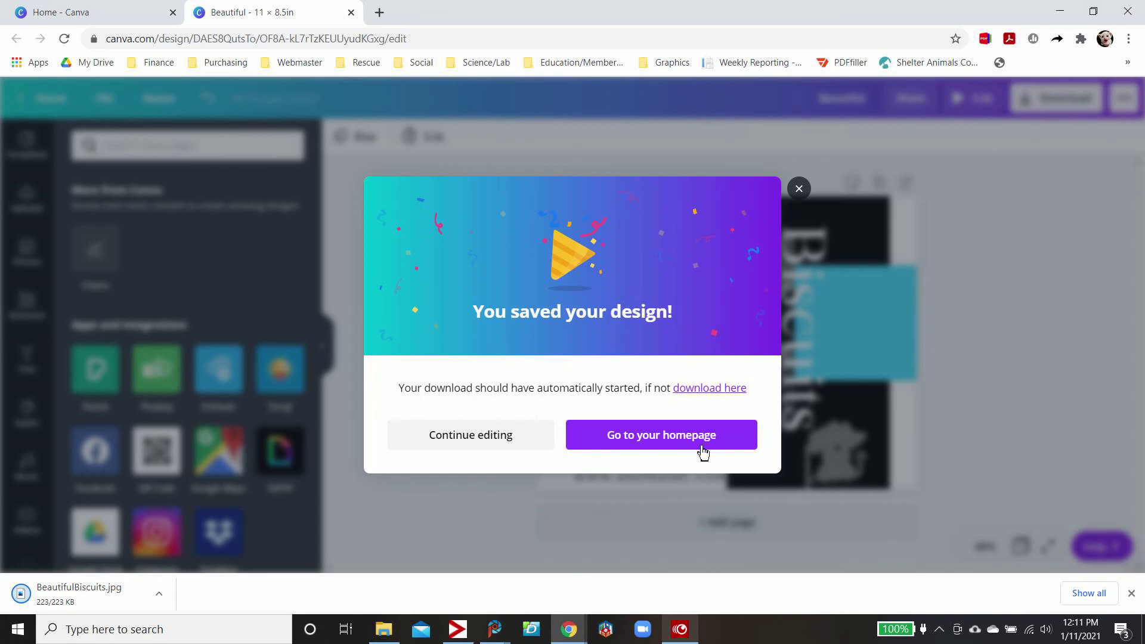
pyautogui.click(456, 436)
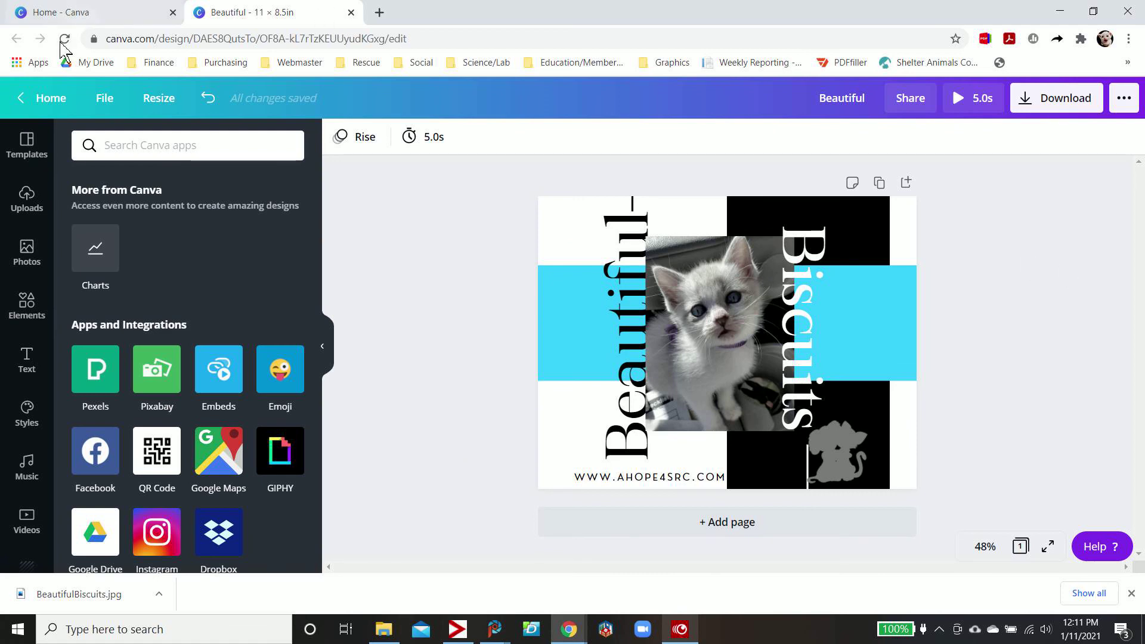
# Leave the editor for the Canva home page and open the overview of all the account's designs.
pyautogui.click(37, 100)
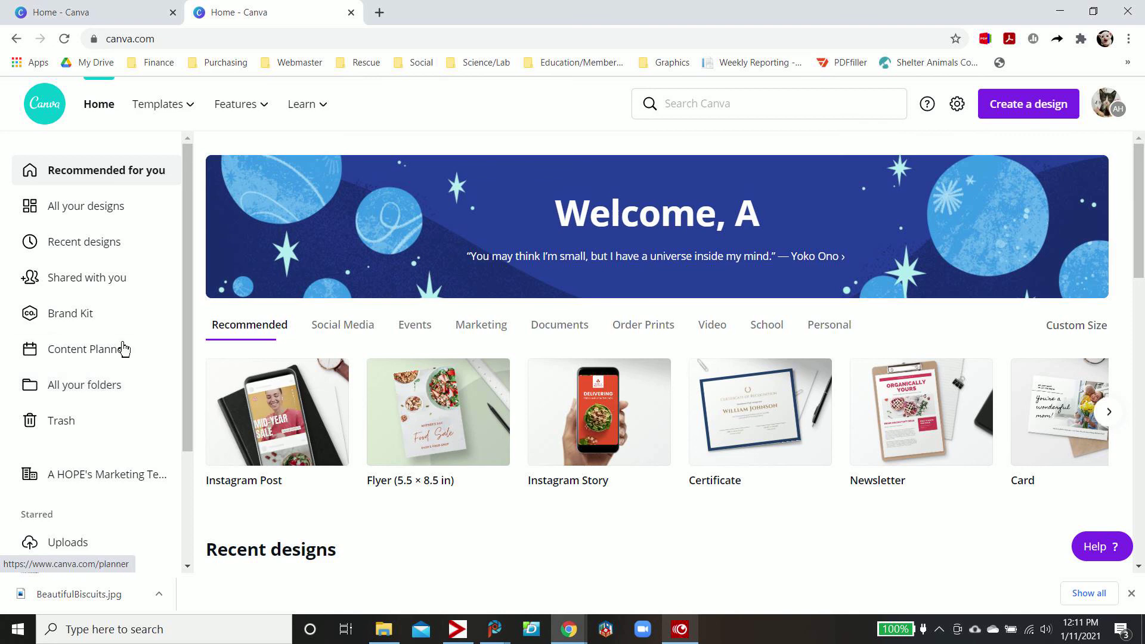
pyautogui.click(107, 219)
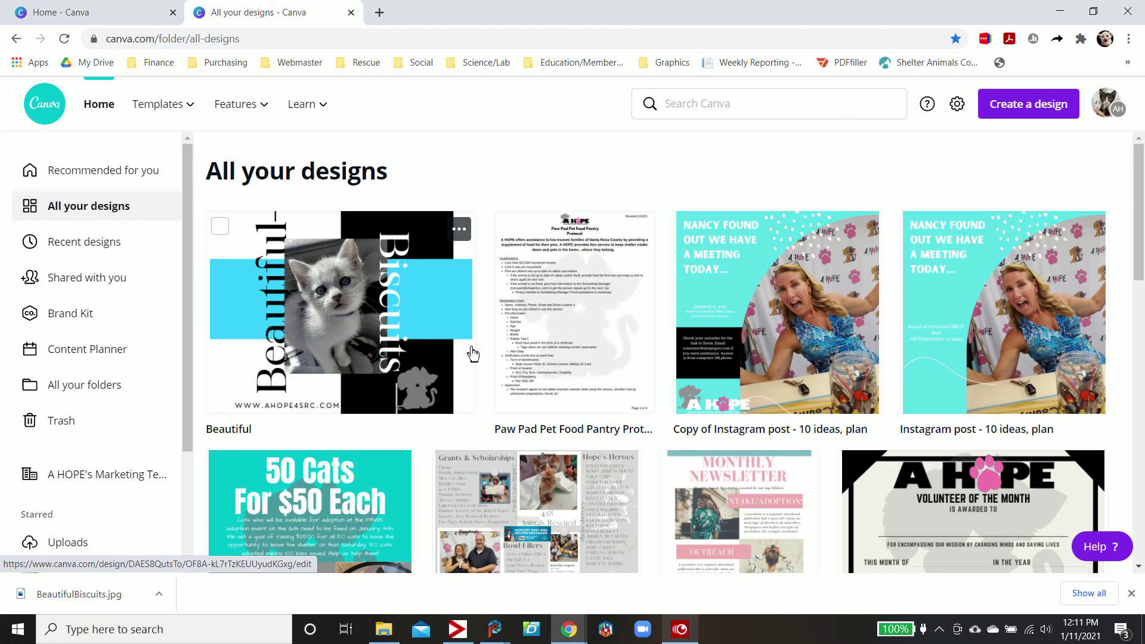
pyautogui.scroll(-4, 473, 354)
pyautogui.scroll(4, 473, 354)
# Search the new-design types for "newsletter" and close the suggestions without creating a design.
pyautogui.click(1018, 119)
pyautogui.write('newsletter')
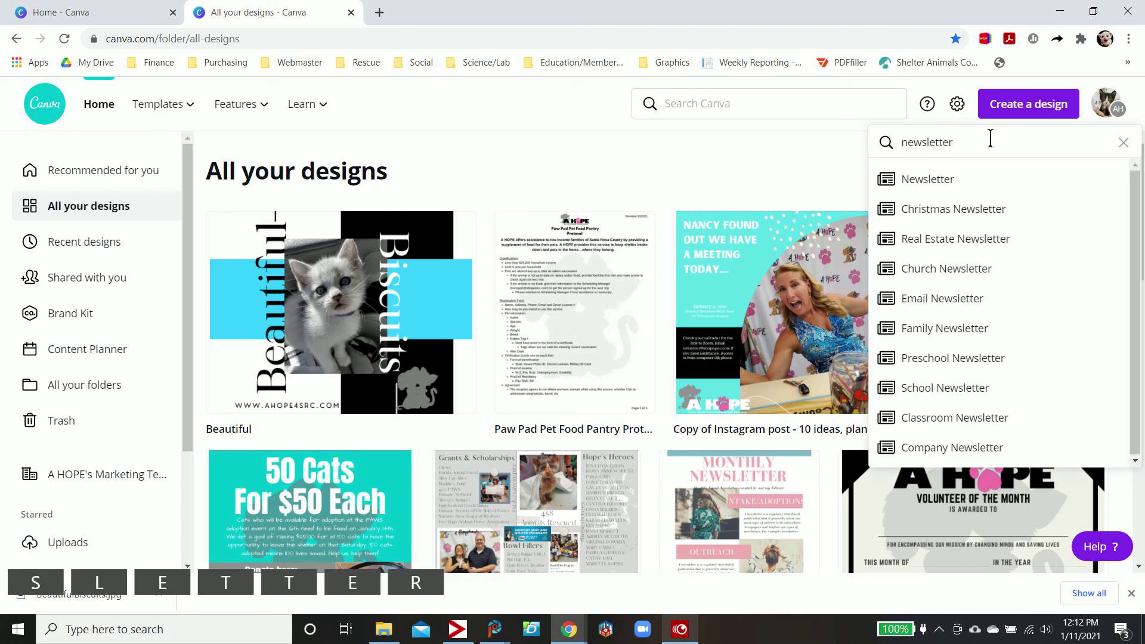
pyautogui.press('Return')
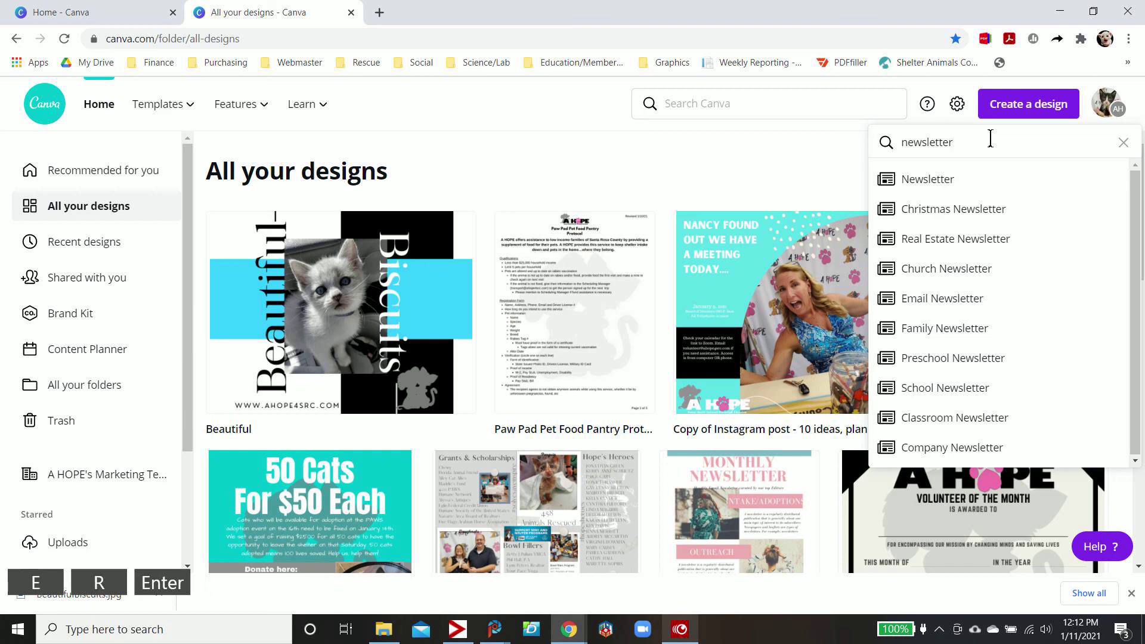
pyautogui.press('Return')
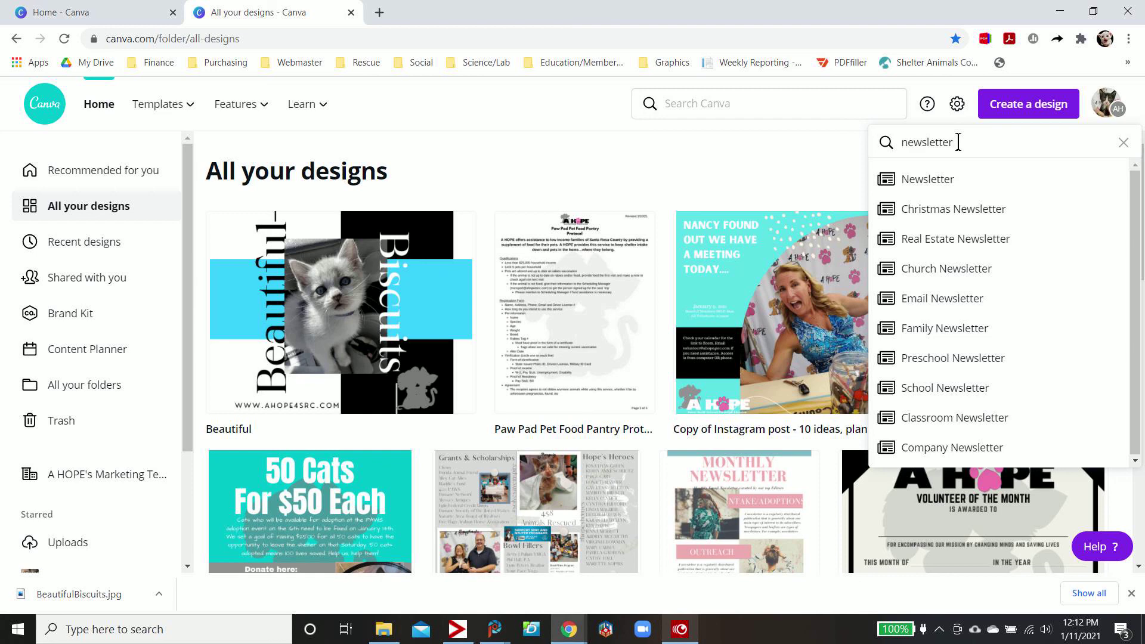
pyautogui.click(705, 145)
# Look through the account's existing designs, from the newest down to the older event and flea/tick flyers.
pyautogui.scroll(-2, 740, 373)
pyautogui.scroll(-10, 740, 373)
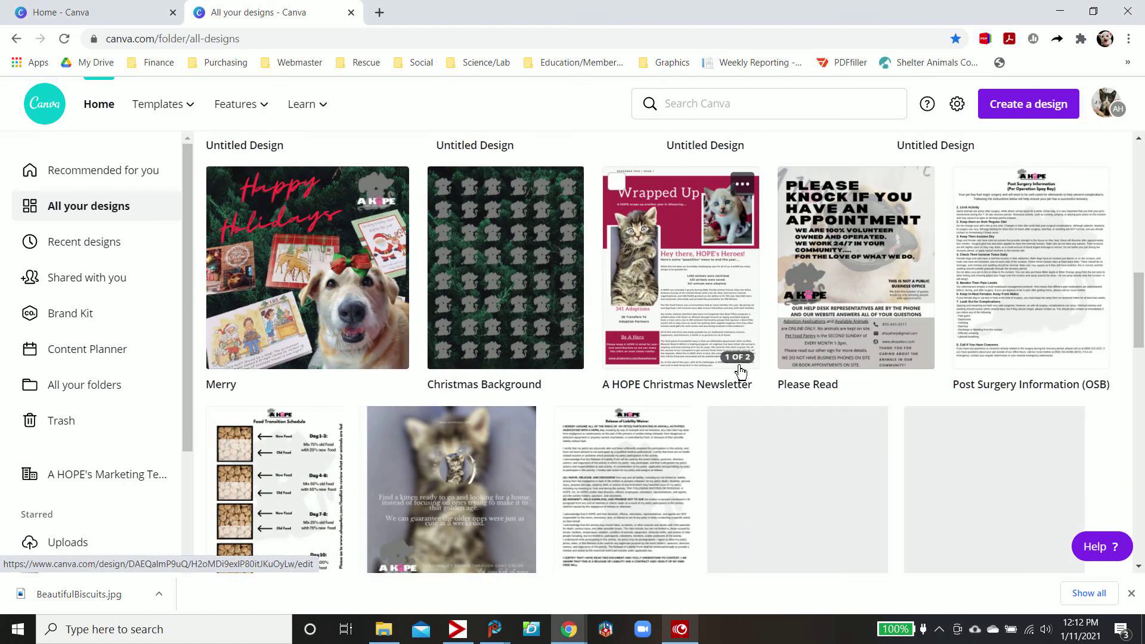
pyautogui.scroll(-7, 739, 373)
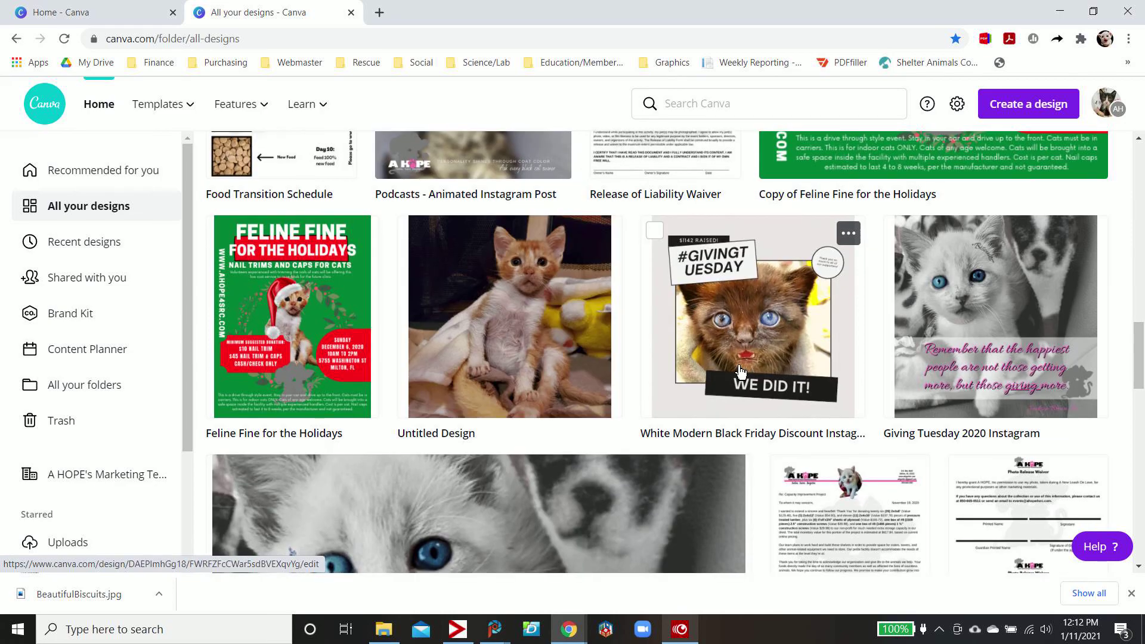
pyautogui.scroll(-5, 739, 371)
pyautogui.scroll(-10, 740, 372)
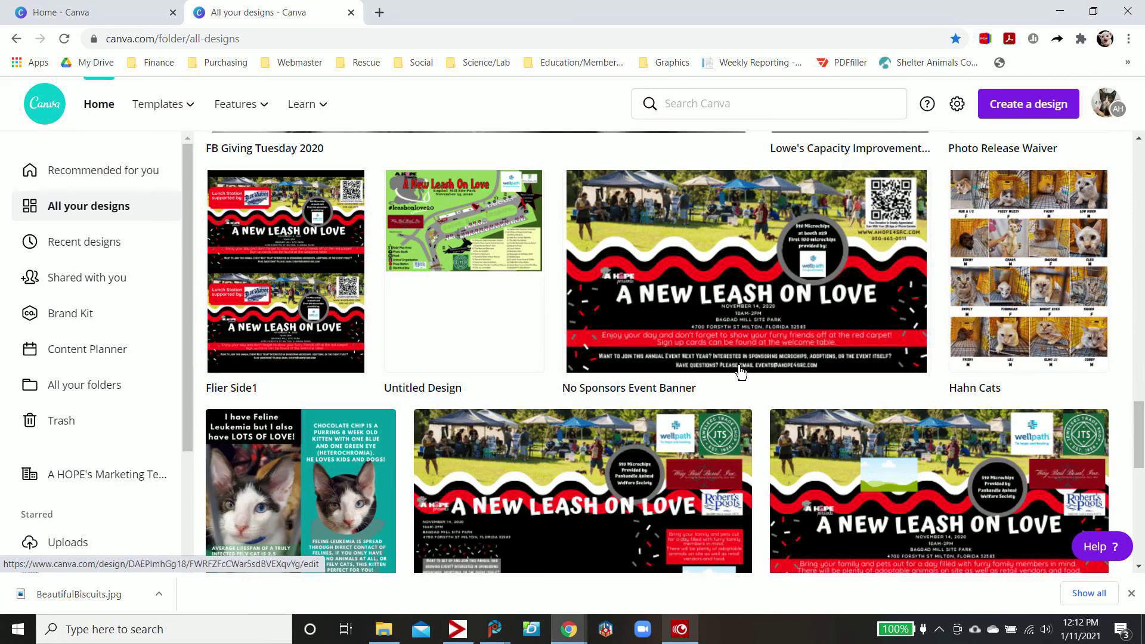
pyautogui.scroll(-4, 739, 372)
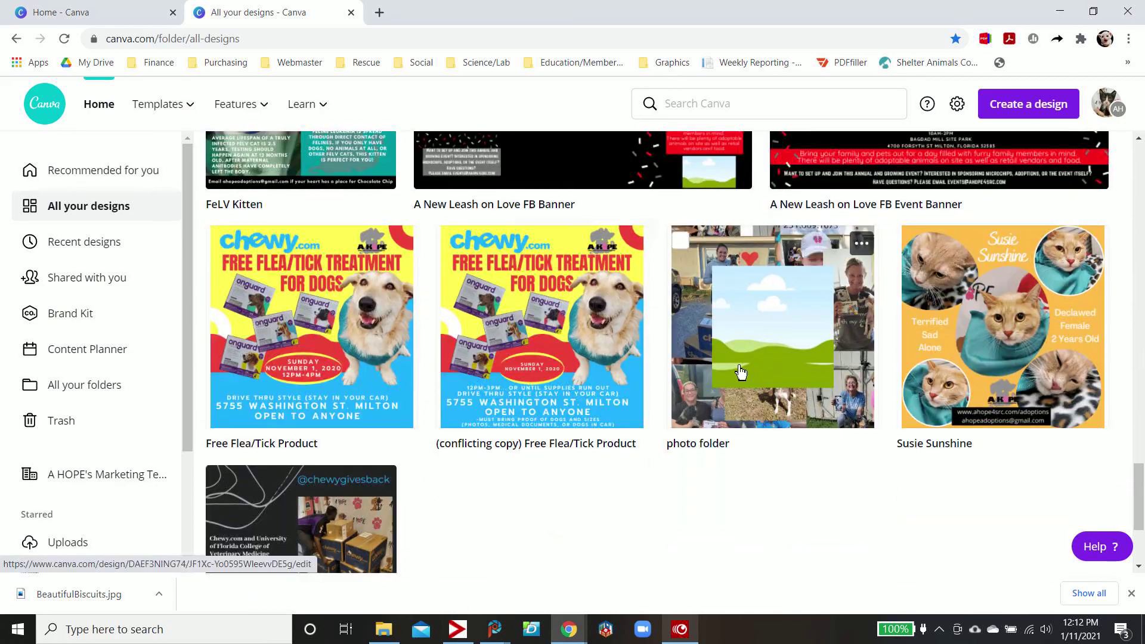